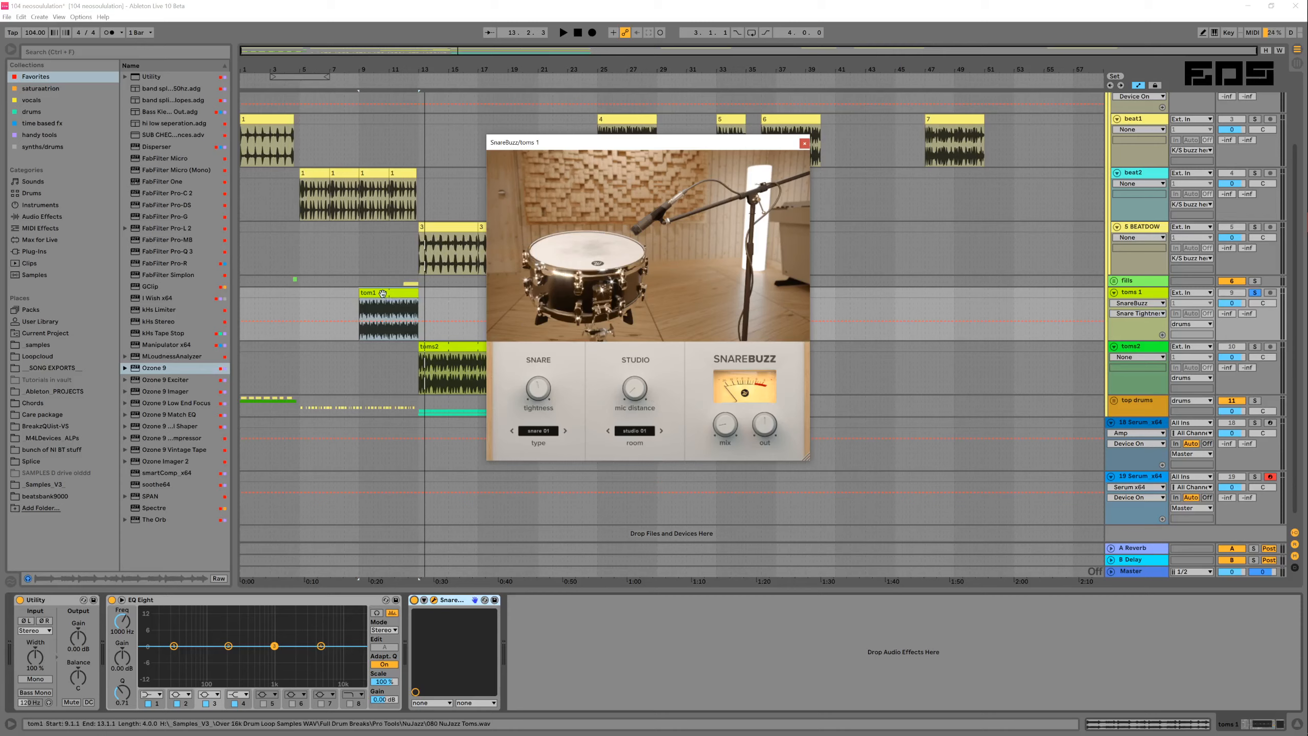
Play the soloed tom1 clip region and bypass SnareBuzz on the toms 1 track to compare the sound
click(395, 304)
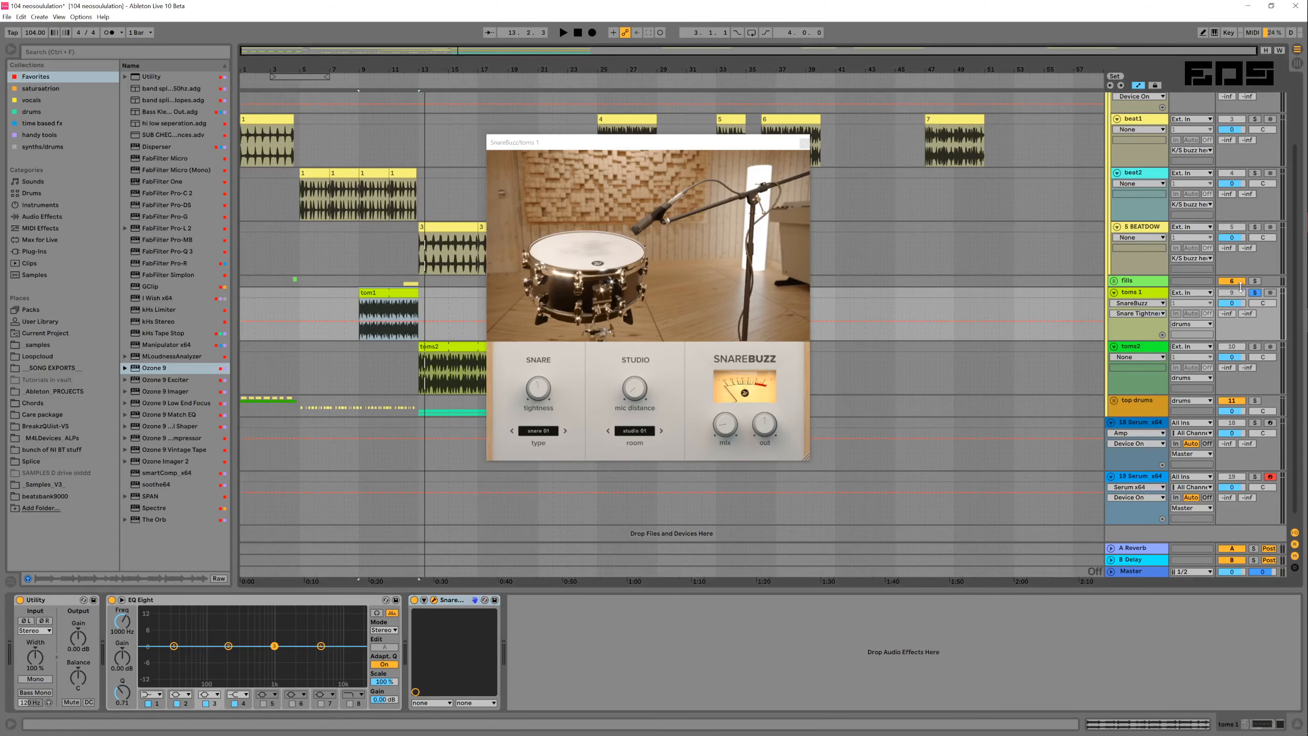
click(406, 290)
key(space)
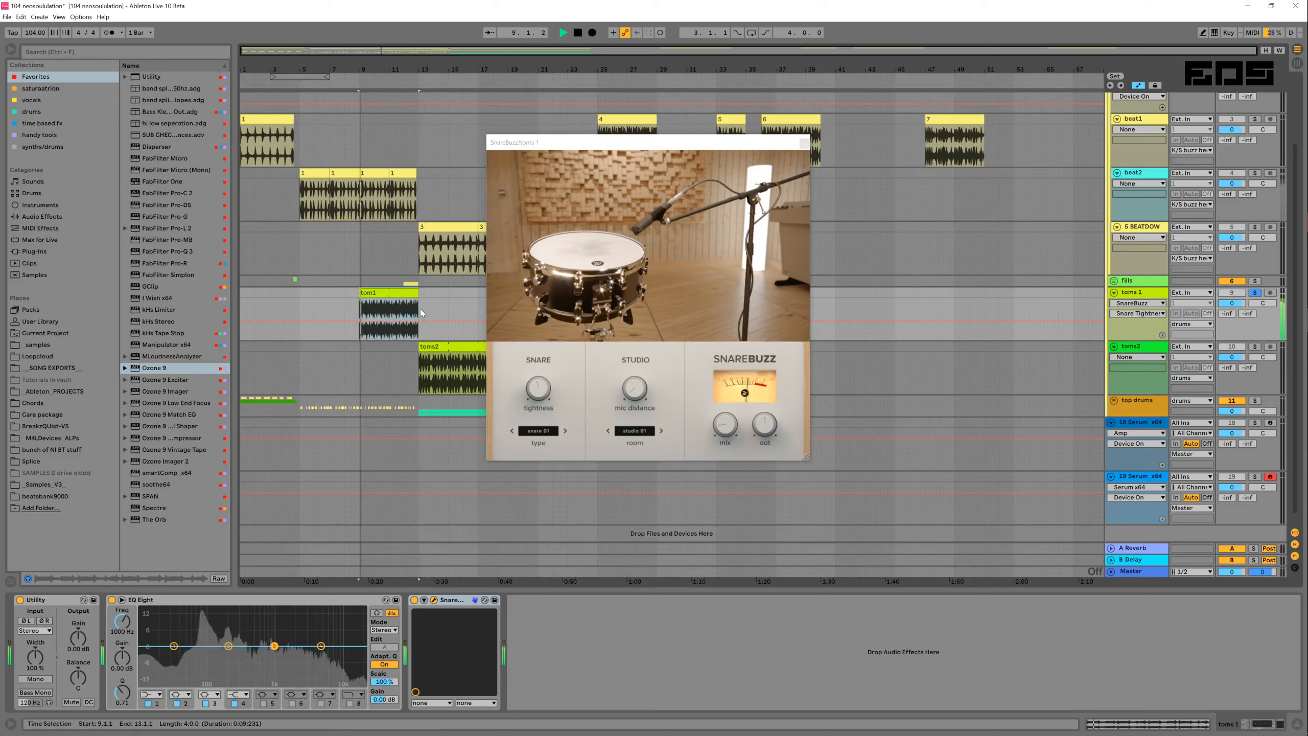
click(414, 600)
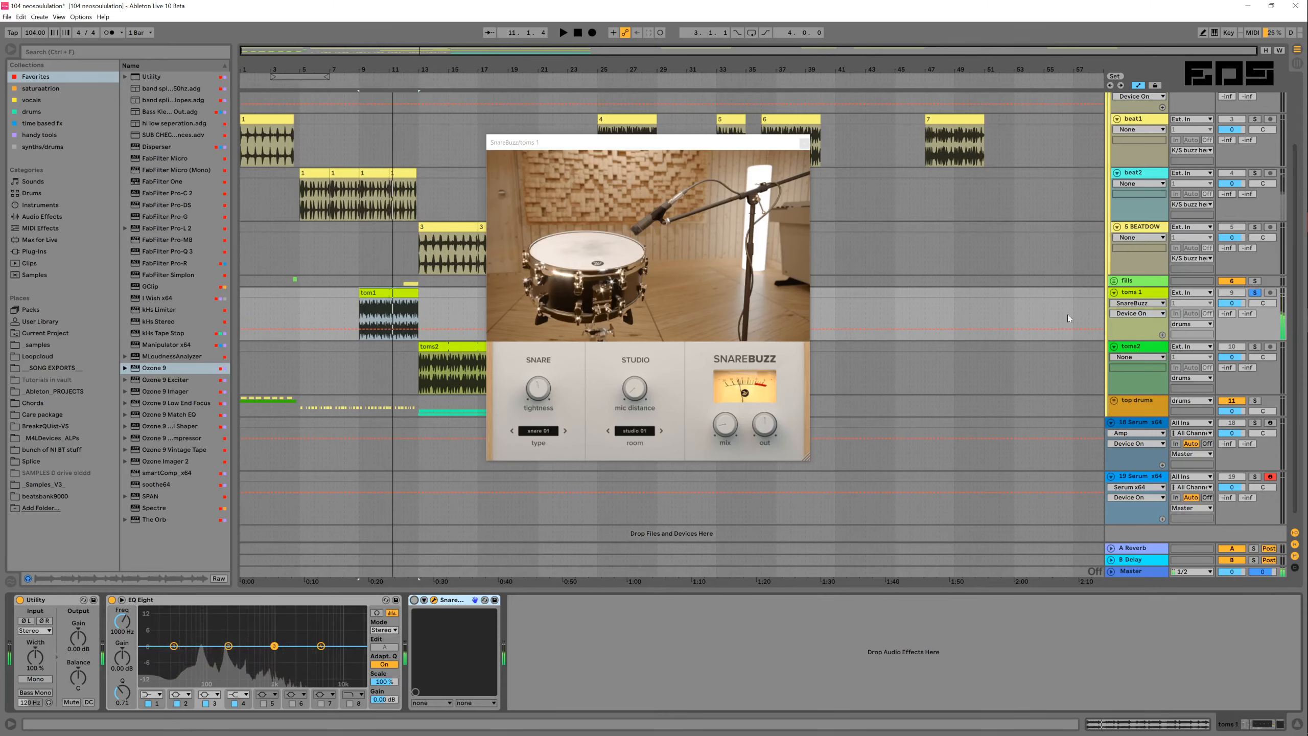
key(space)
Change EQ Eight's first band on toms 1 to a low cut and set it to about 50 Hz while playing
drag(122, 632, 122, 629)
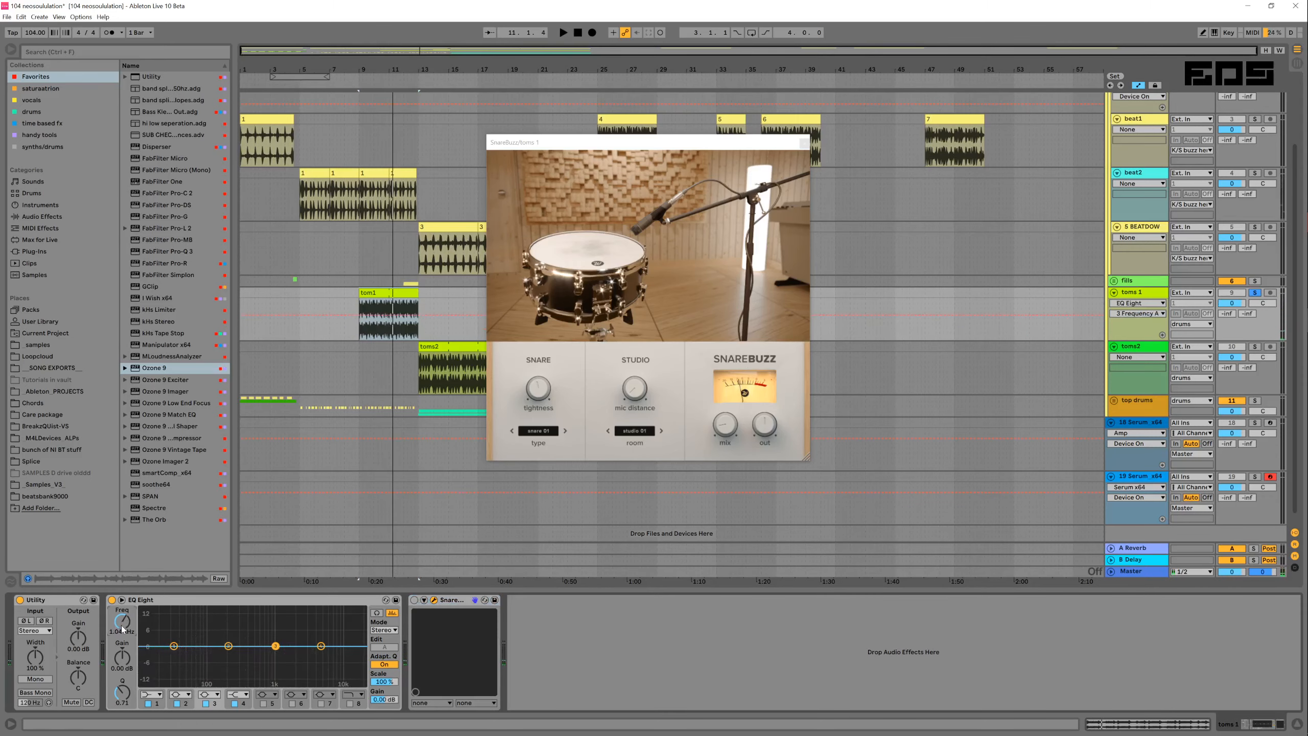
click(150, 694)
click(150, 621)
key(space)
drag(182, 654, 189, 655)
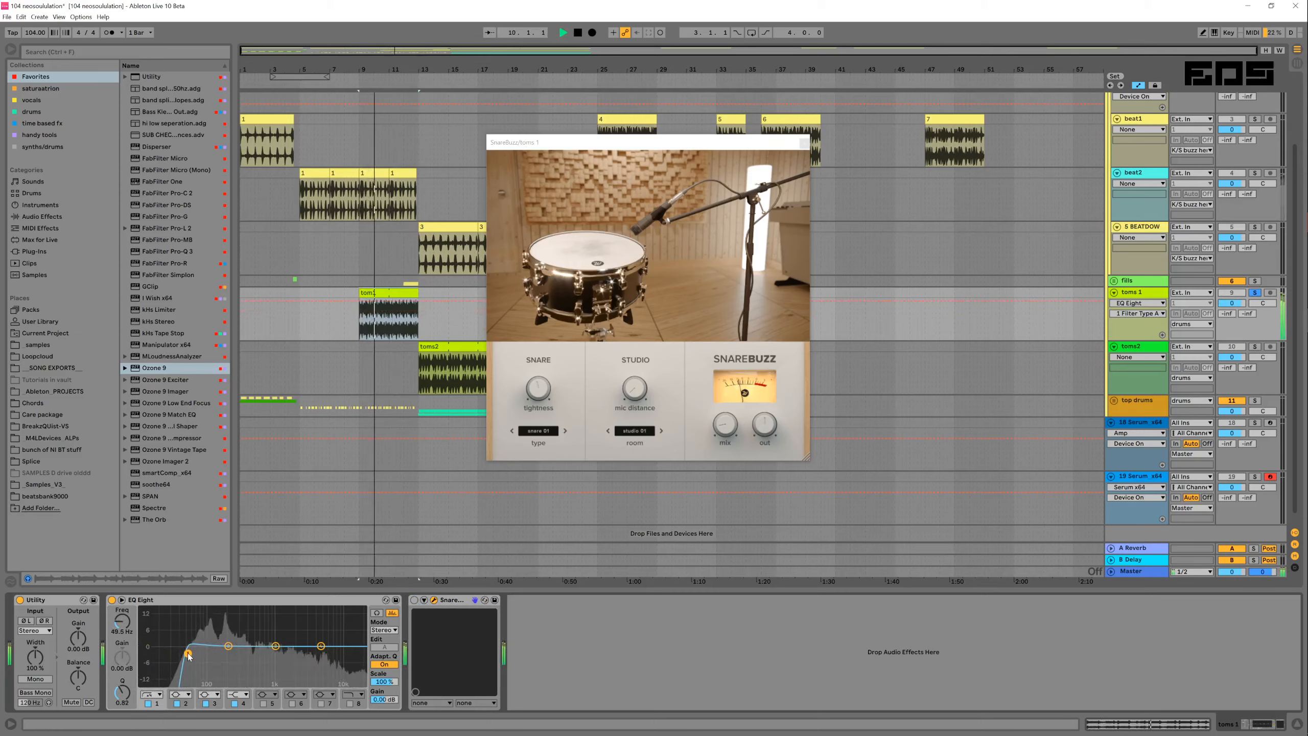
key(space)
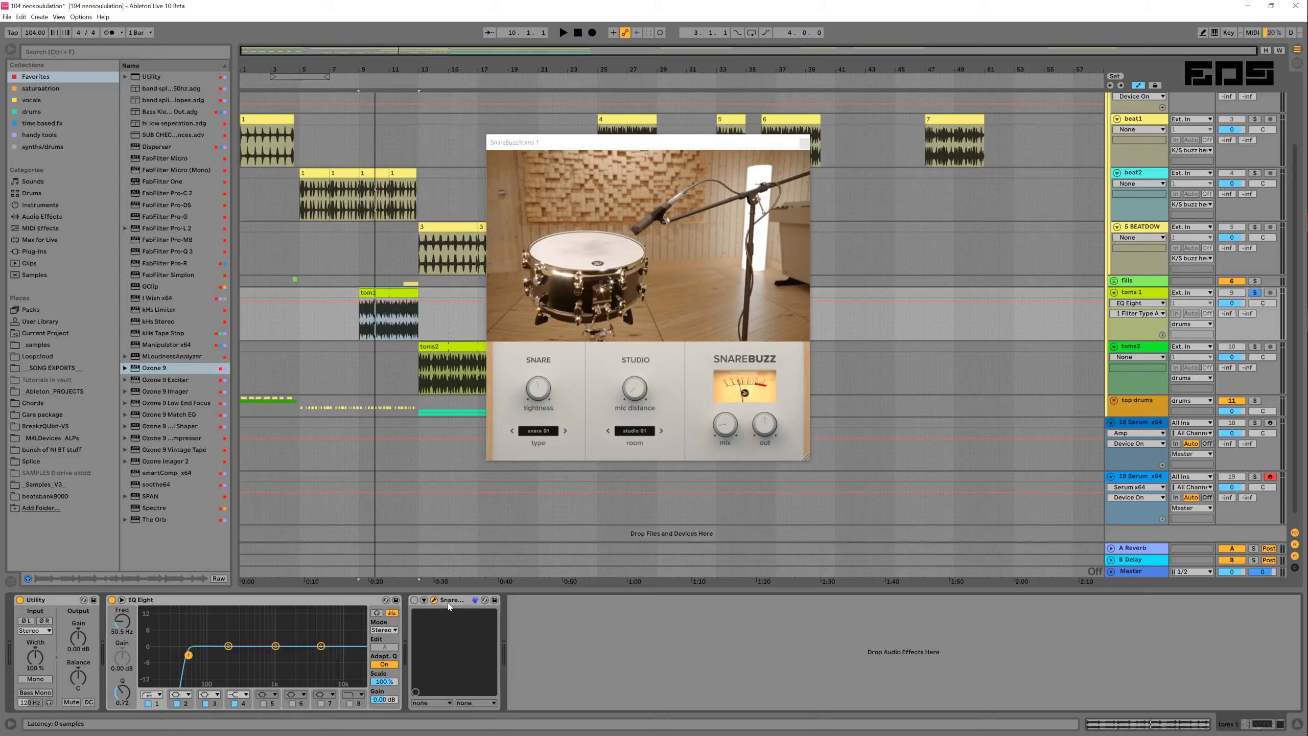
Re-enable SnareBuzz on toms 1 during playback and adjust its mix and snare tightness
key(space)
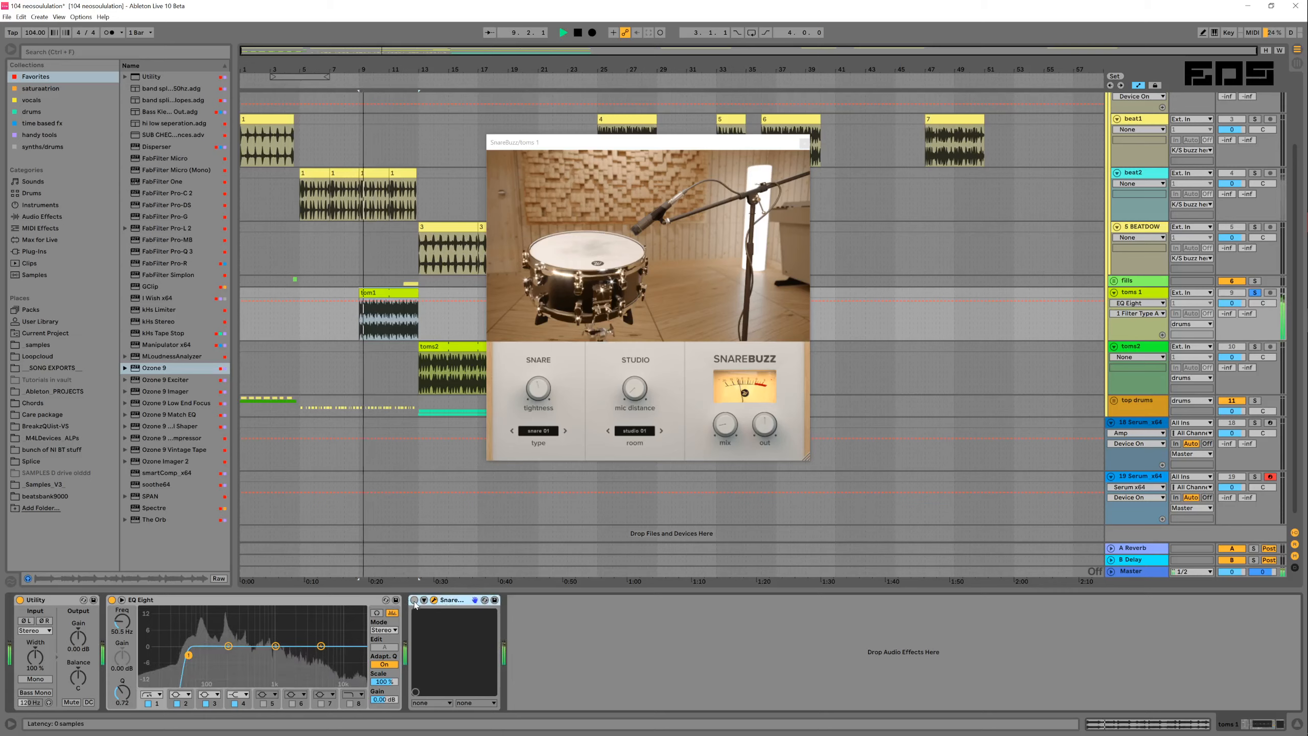
click(414, 601)
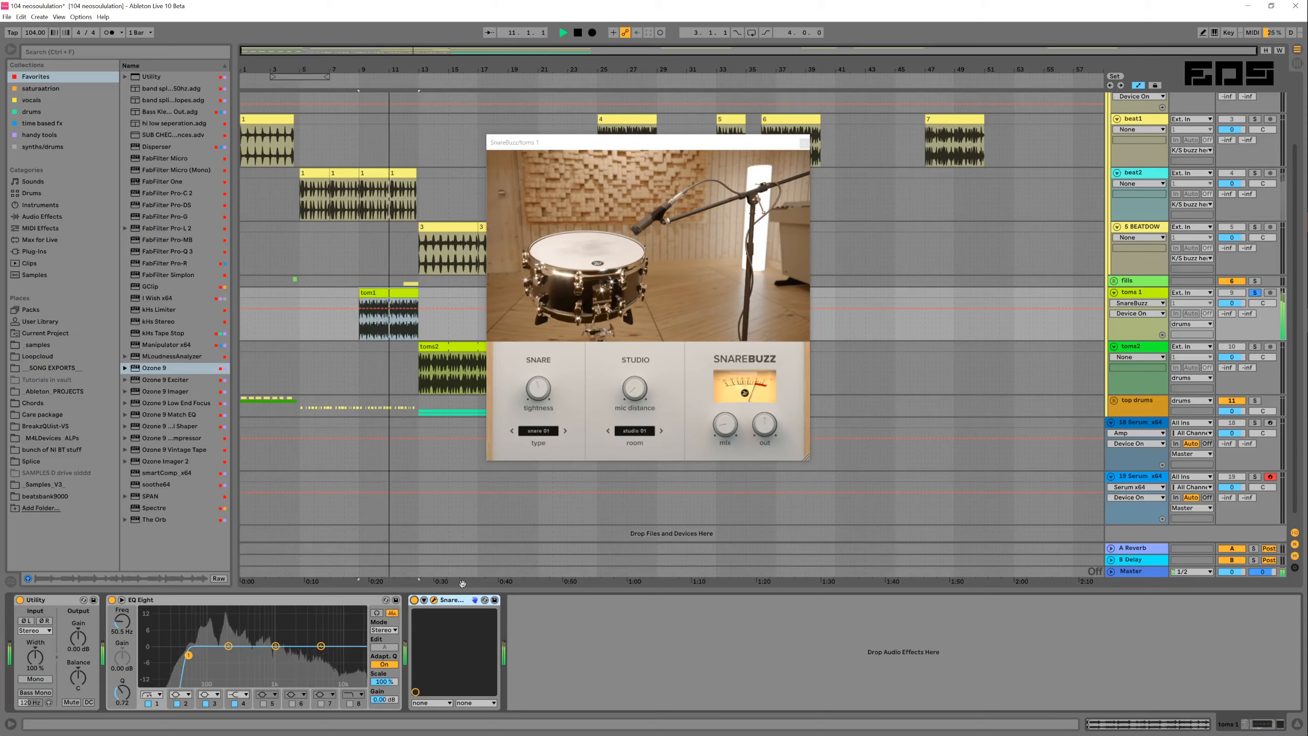
mouse_move(732, 430)
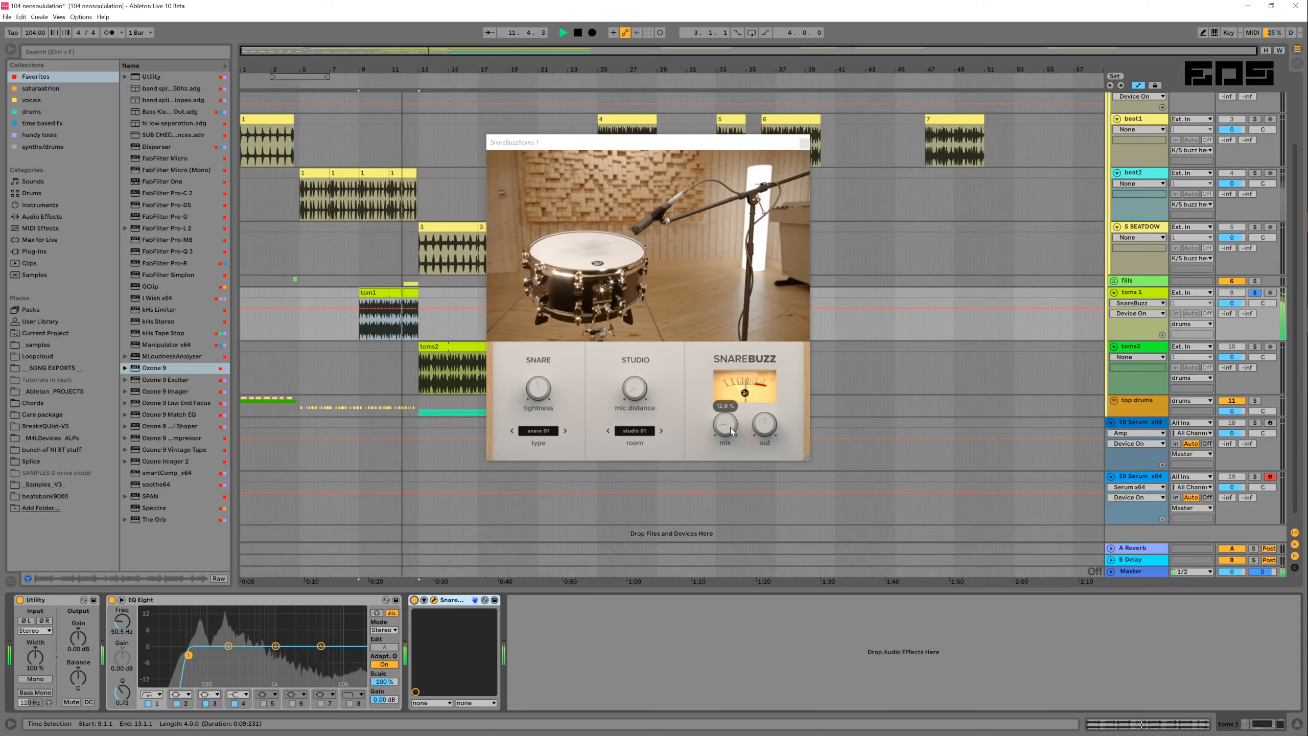
drag(732, 431, 725, 387)
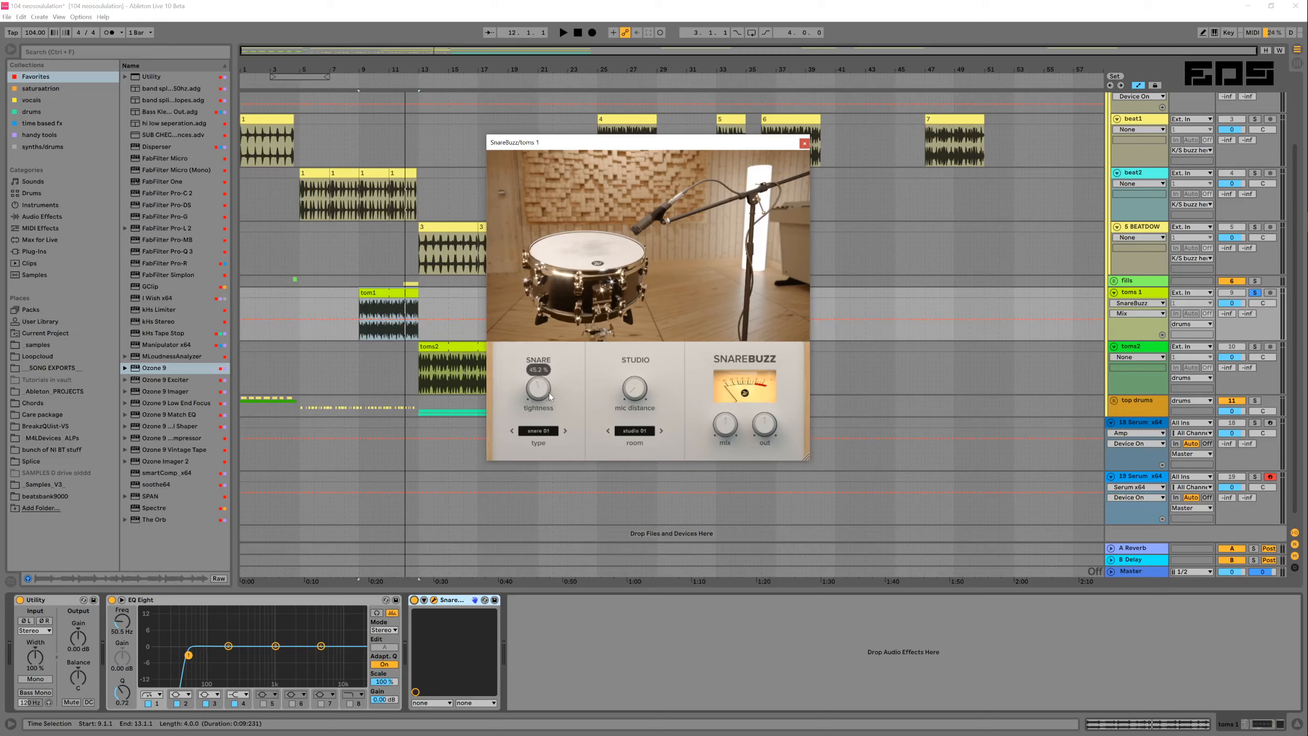
mouse_move(543, 393)
mouse_down()
mouse_move(544, 363)
mouse_move(535, 450)
mouse_move(536, 381)
mouse_up()
key(space)
Switch the SnareBuzz type on toms 1 to snare 02 and play the clip
click(553, 435)
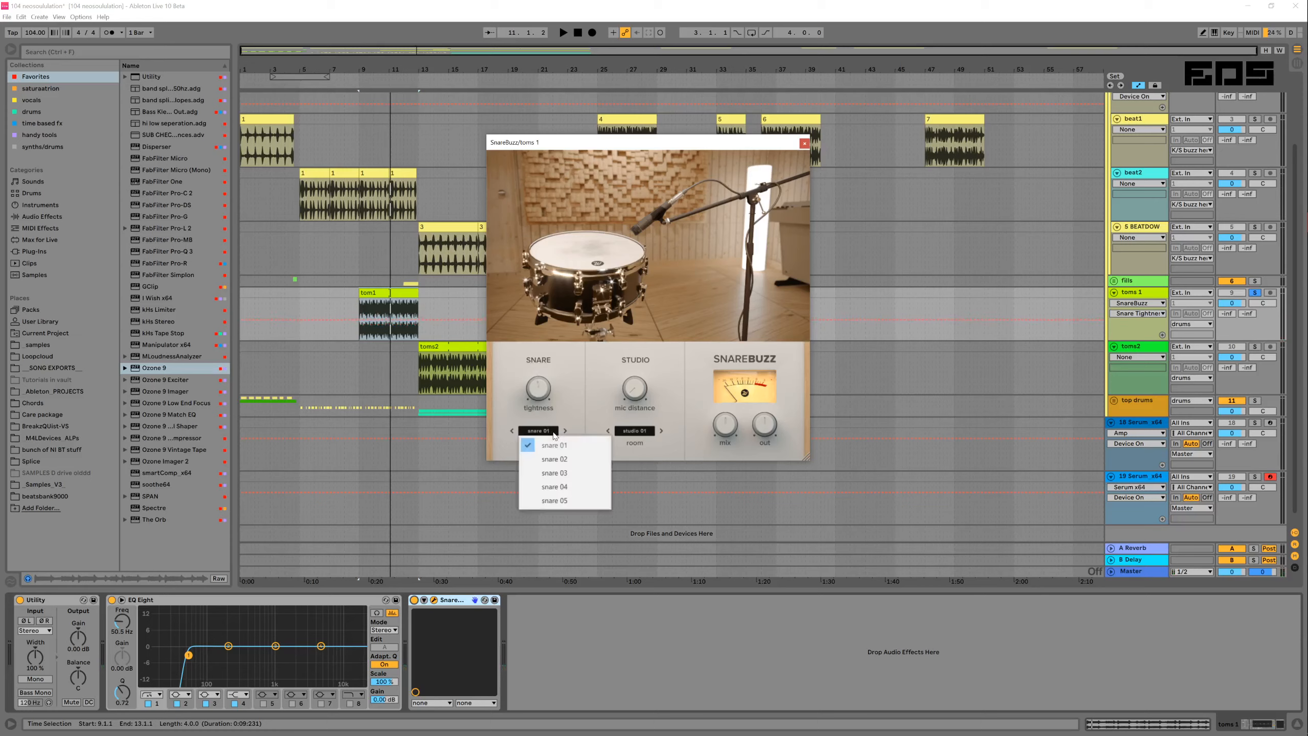
click(564, 452)
key(space)
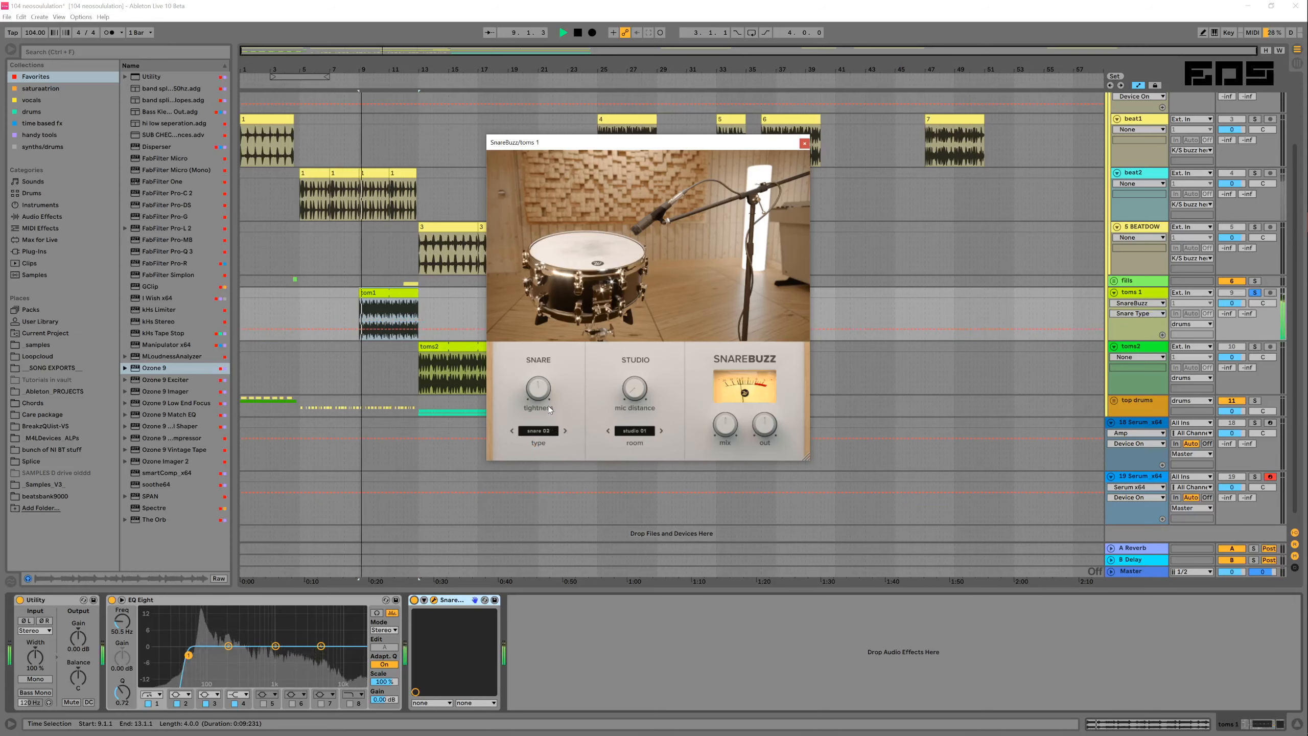
Fine-tune the SnareBuzz mix on toms 1 and replay the selected region
mouse_move(722, 432)
drag(722, 432, 722, 424)
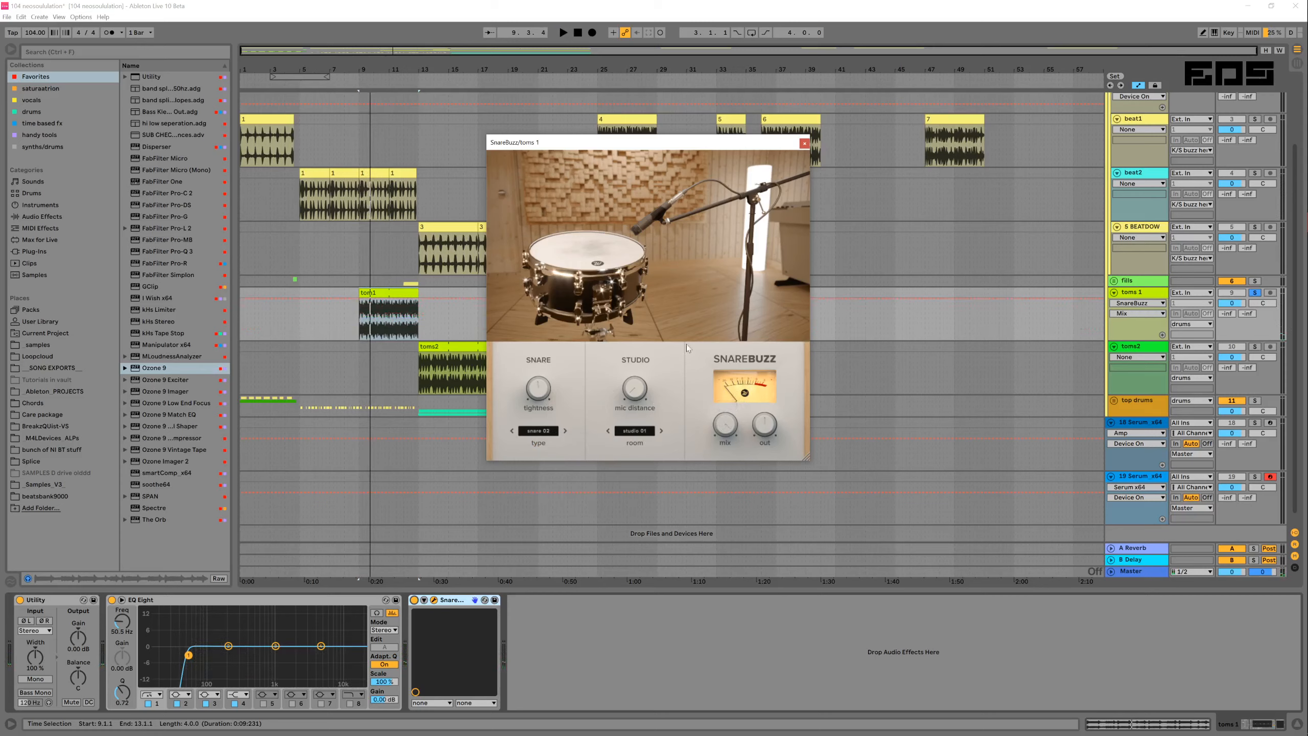
key(space)
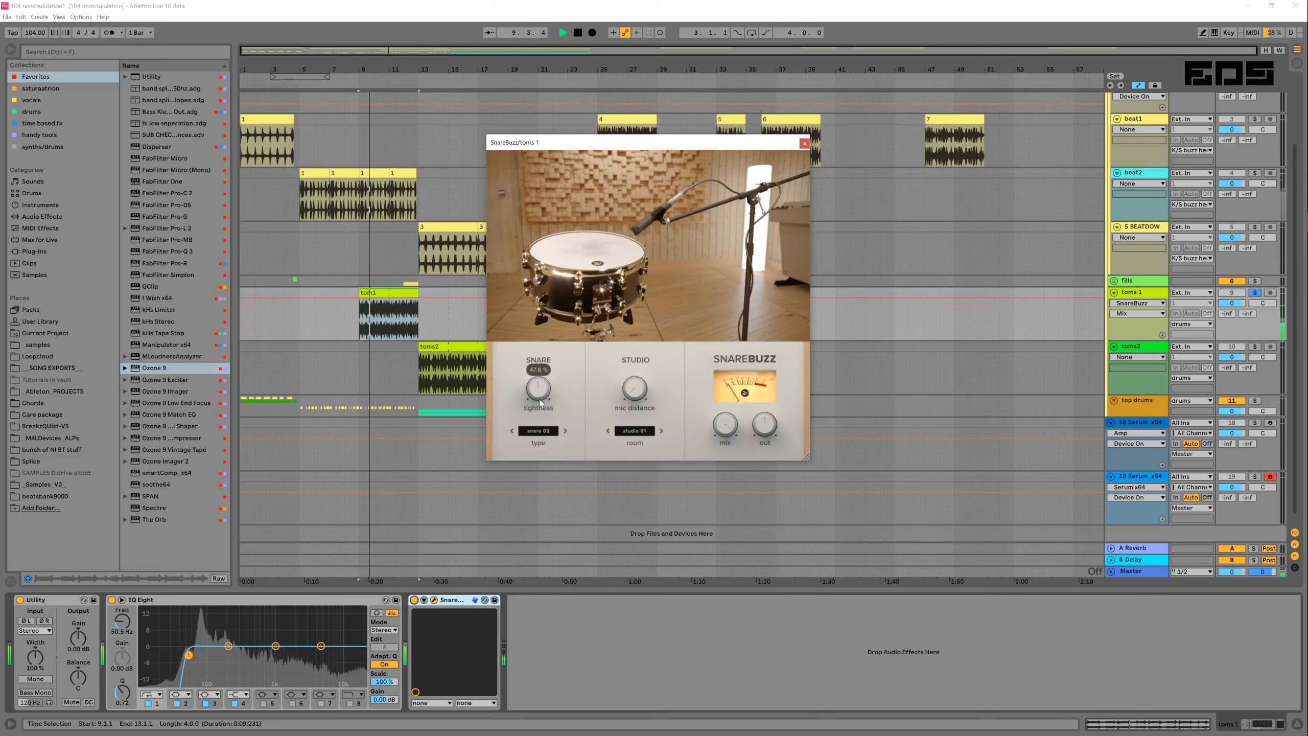
Audition snare types 03, 04 and 05 in SnareBuzz during playback, return to snare 01, and check the mic distance
click(565, 431)
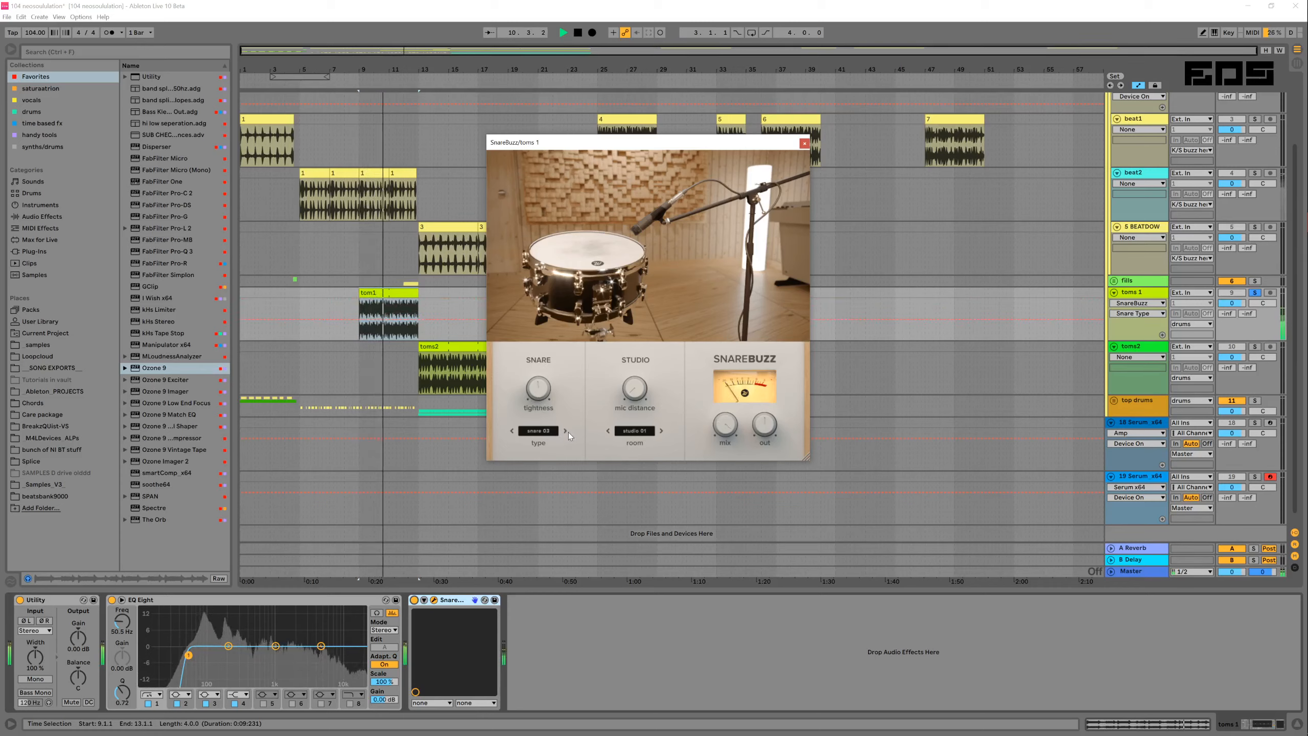
click(569, 434)
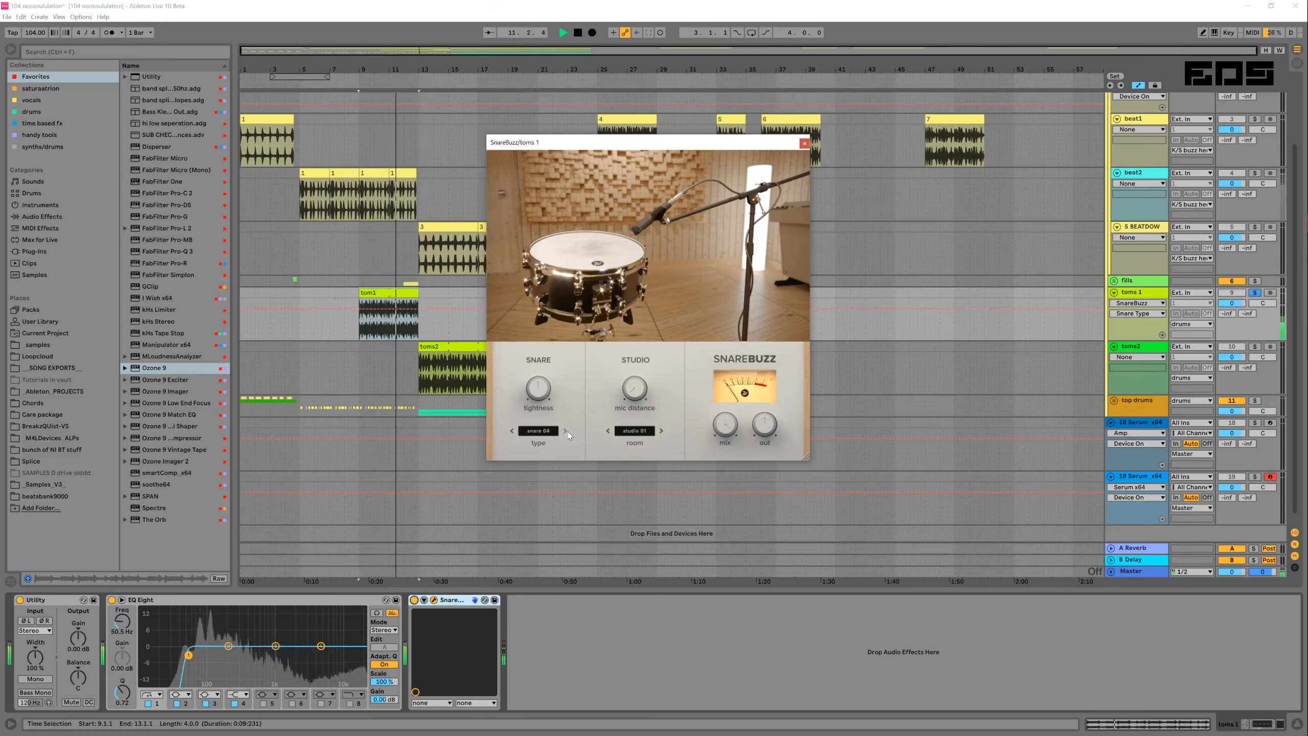
click(568, 431)
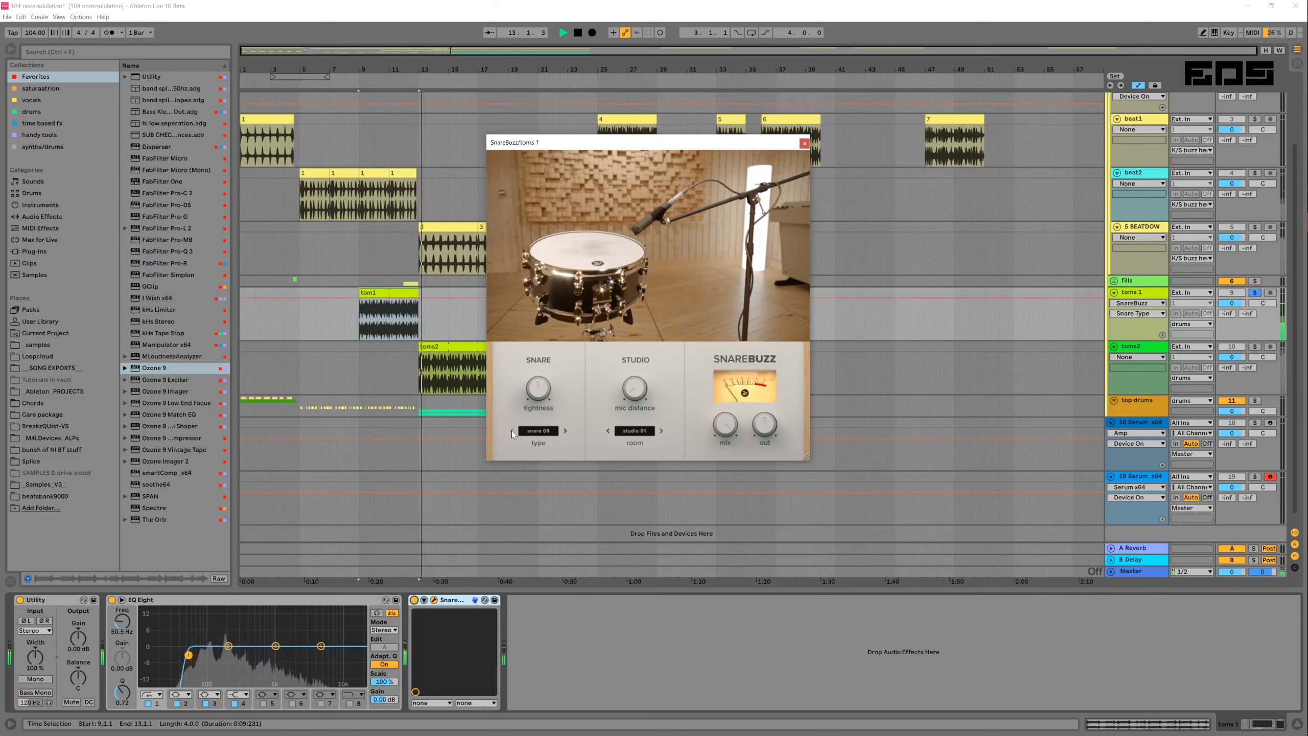
click(512, 431)
click(512, 431)
click(512, 431)
key(space)
click(513, 432)
key(space)
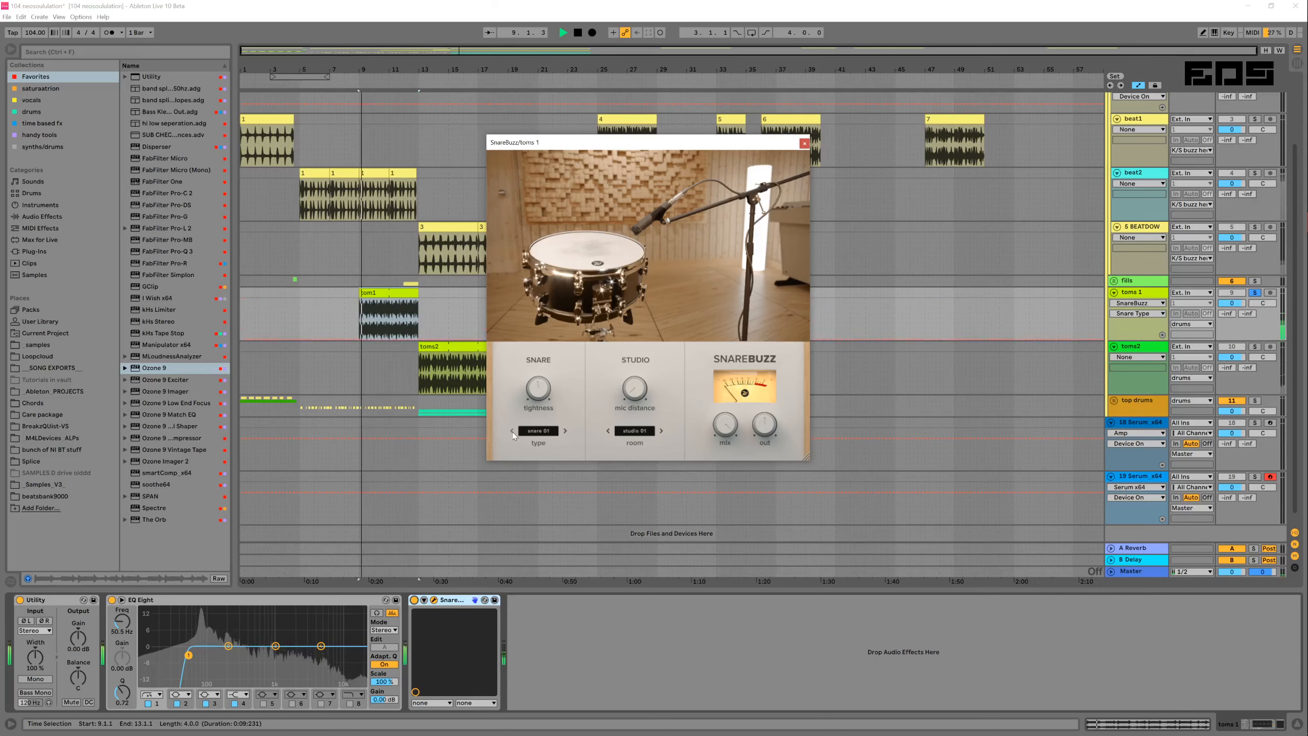
mouse_move(639, 391)
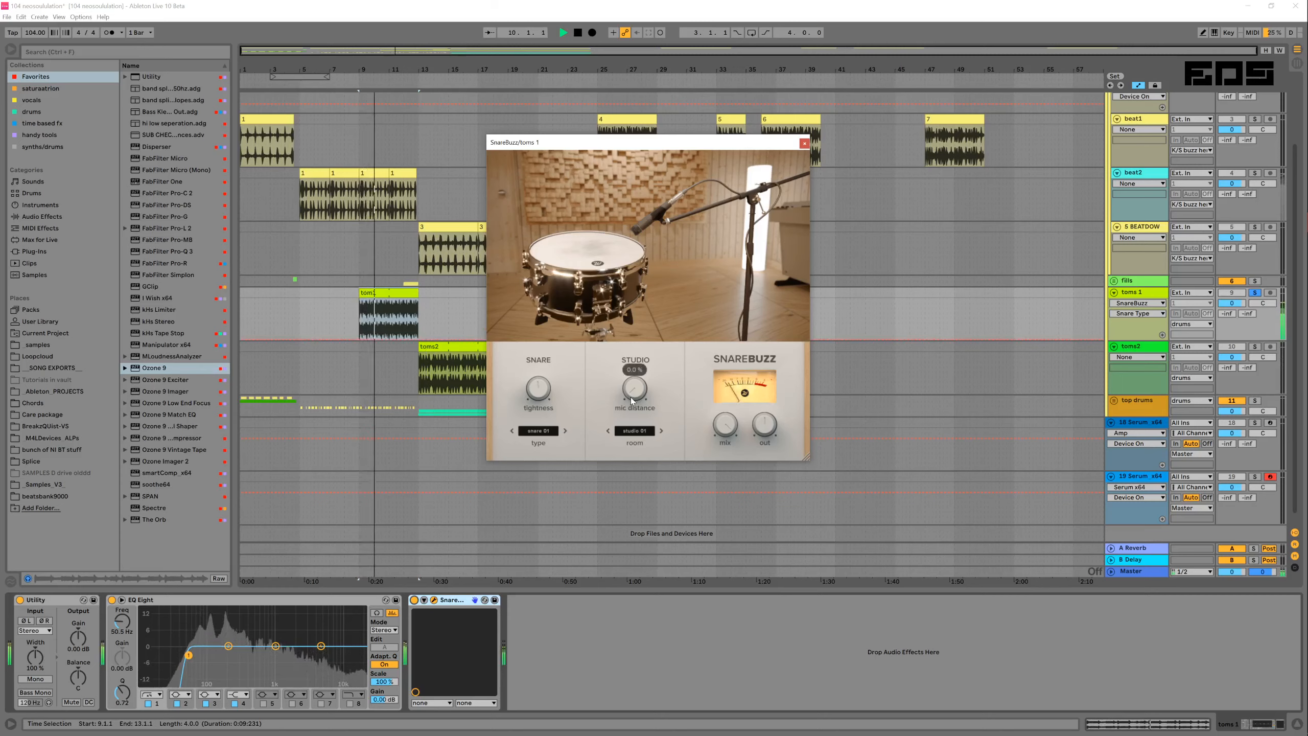
key(space)
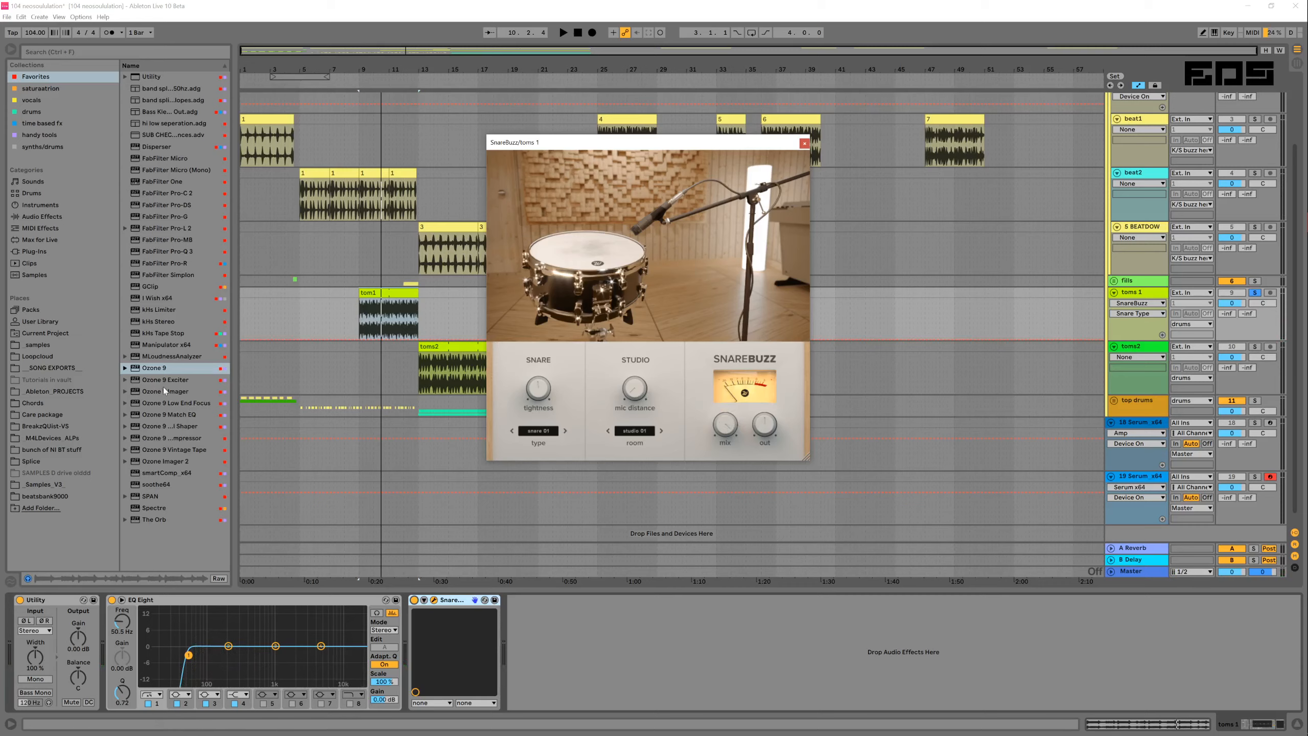
Search the plug-ins for "snare" and add SnareBuzz to the Master track
click(44, 51)
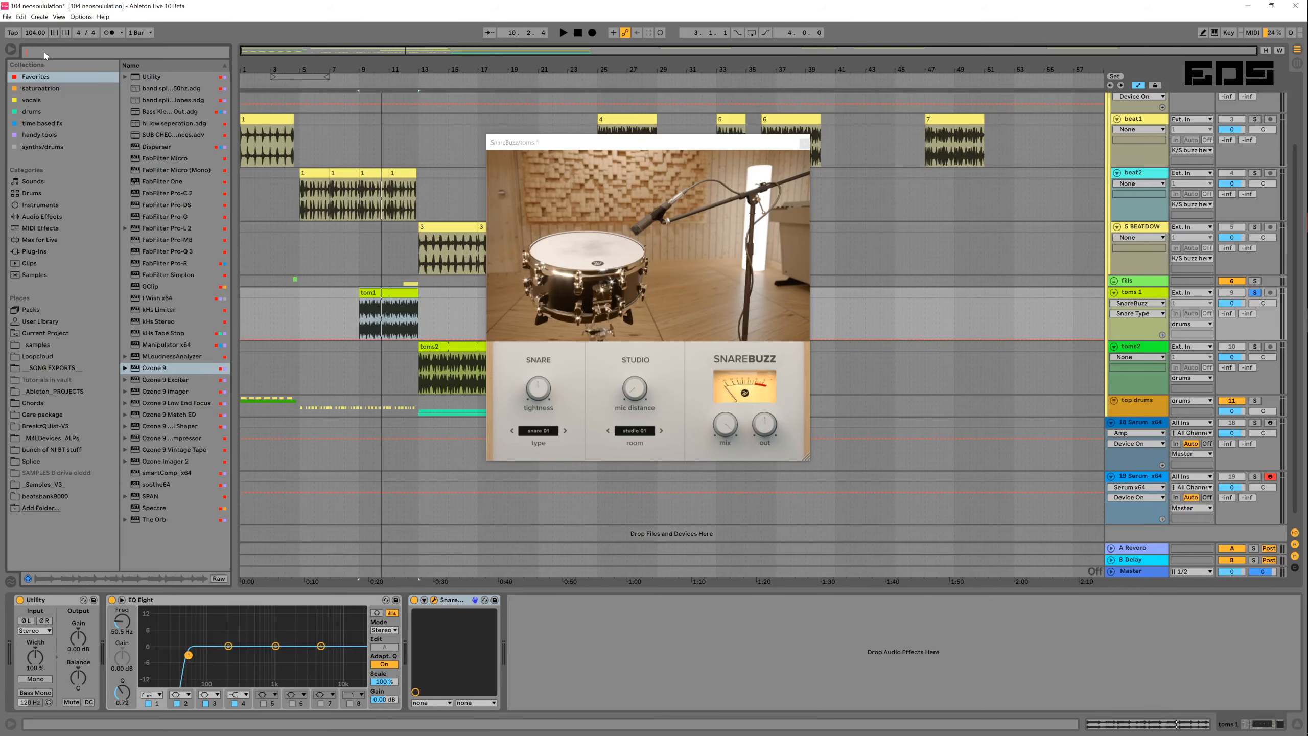
text(snare)
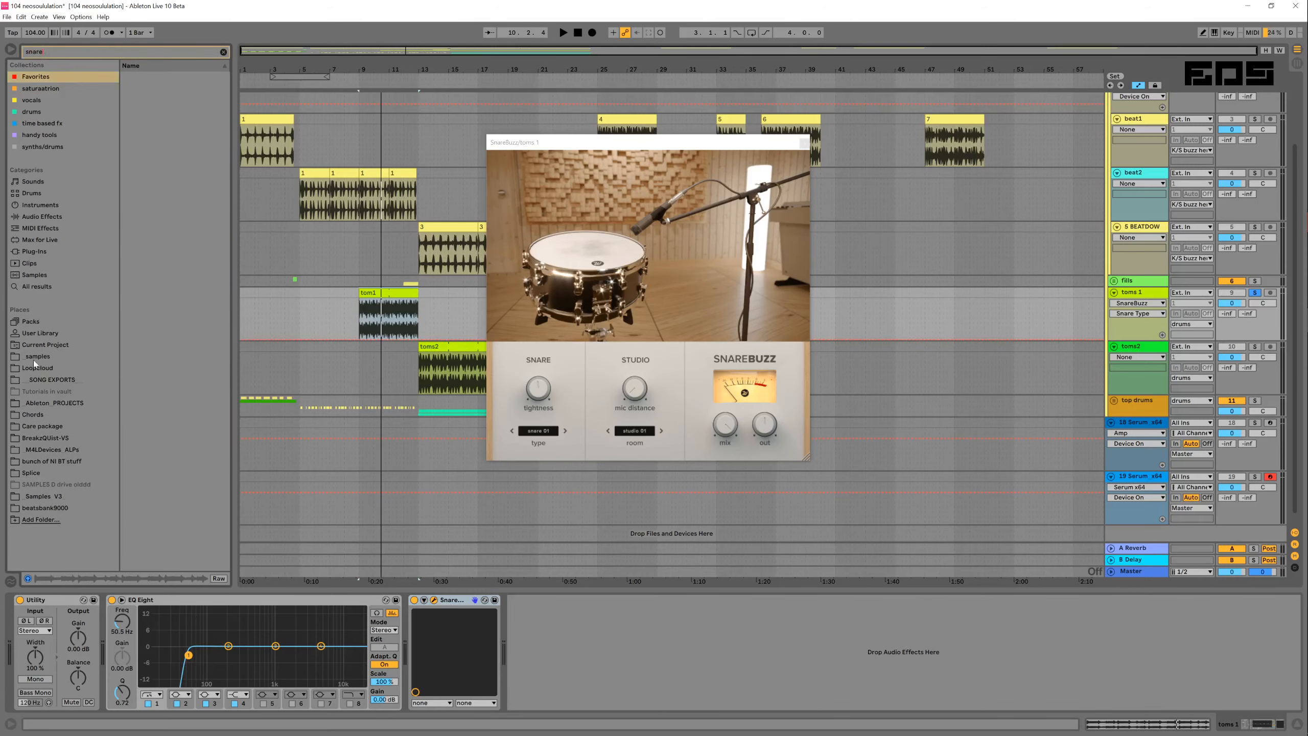
click(54, 250)
click(174, 103)
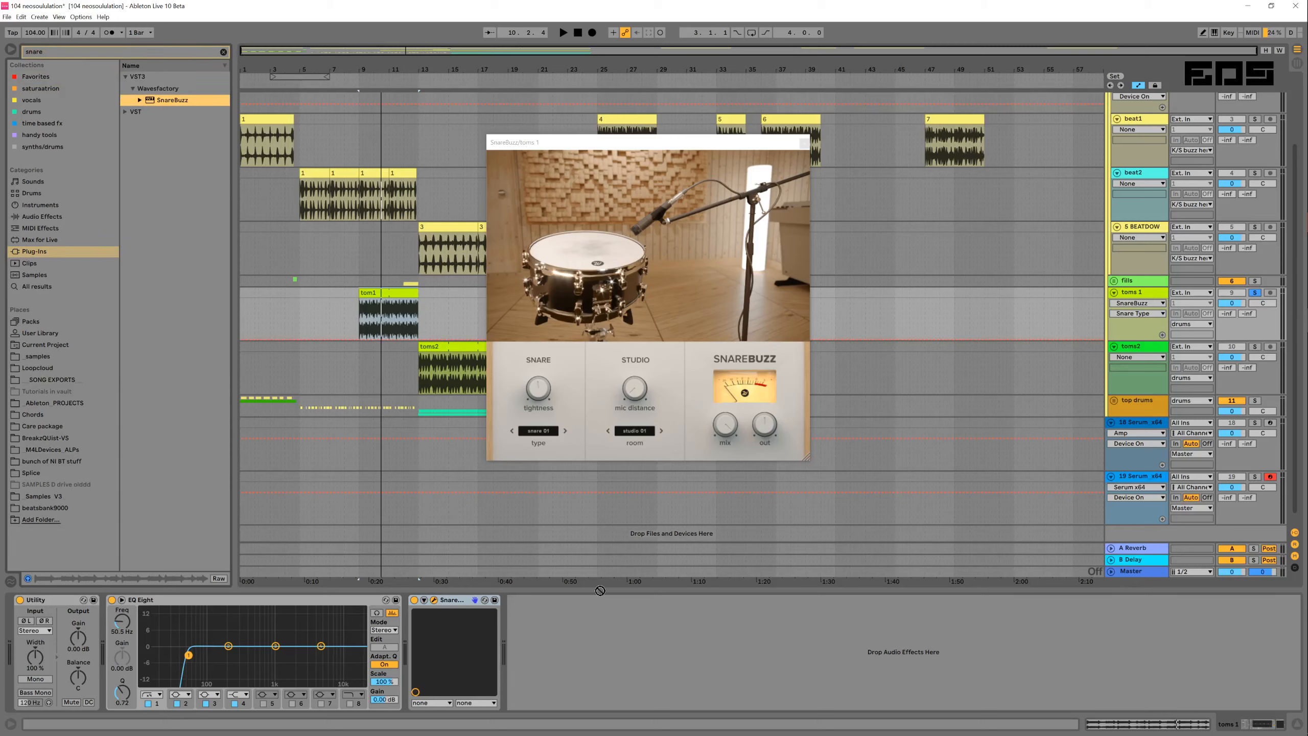
click(1131, 570)
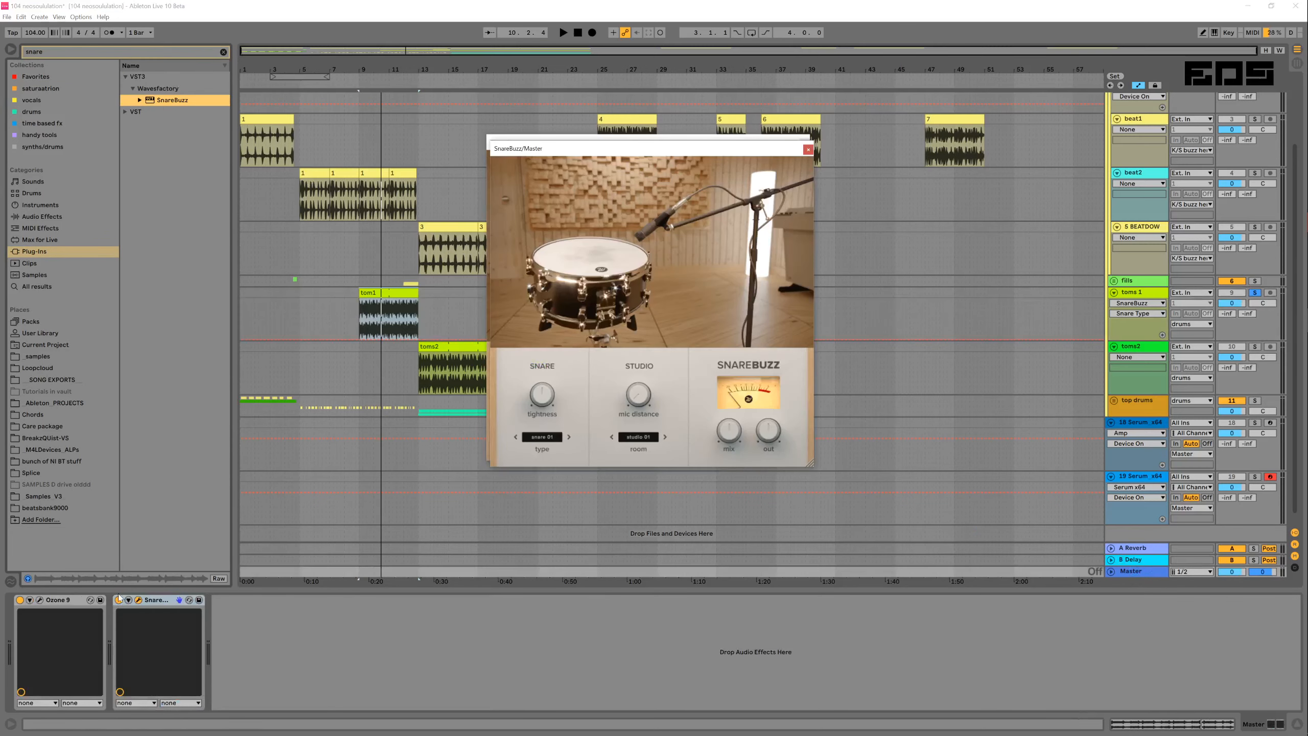
Move the Master SnareBuzz window clear of the clips and unsolo toms 1 for playback from the start of the arrangement
click(119, 600)
drag(644, 149, 842, 185)
click(242, 195)
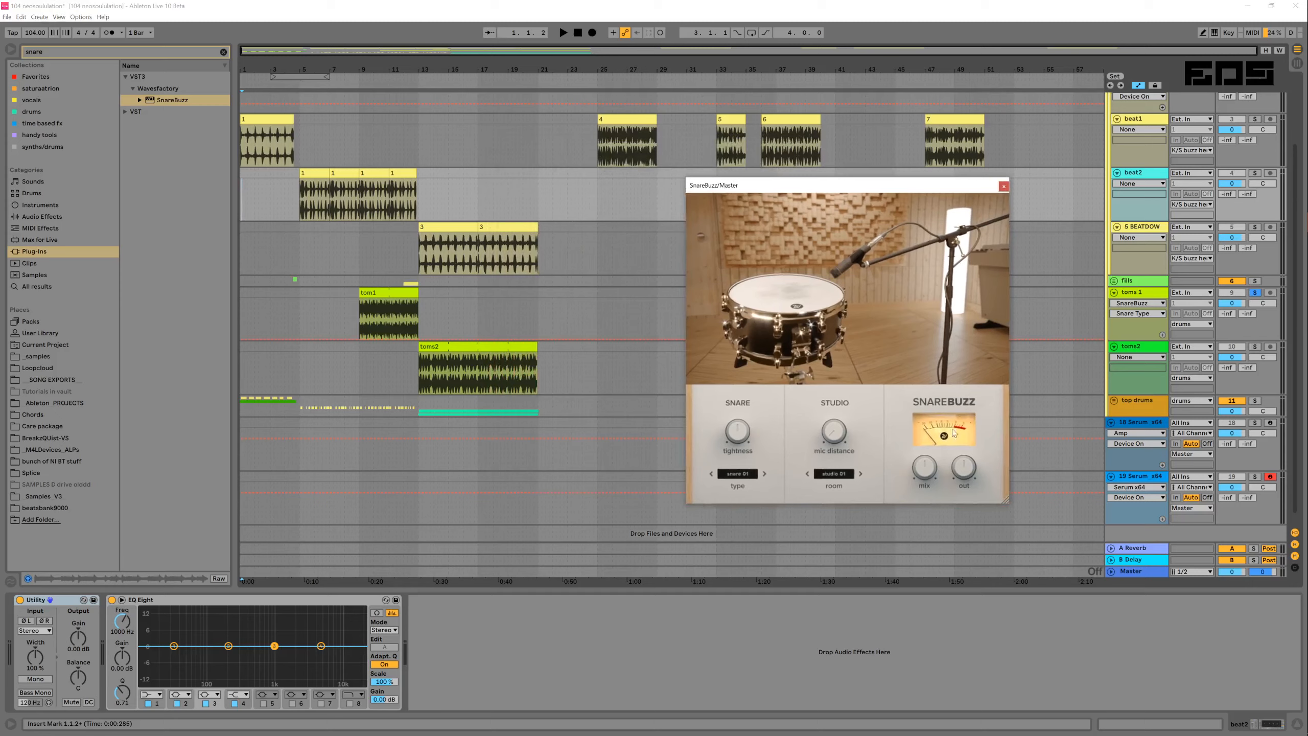
key(space)
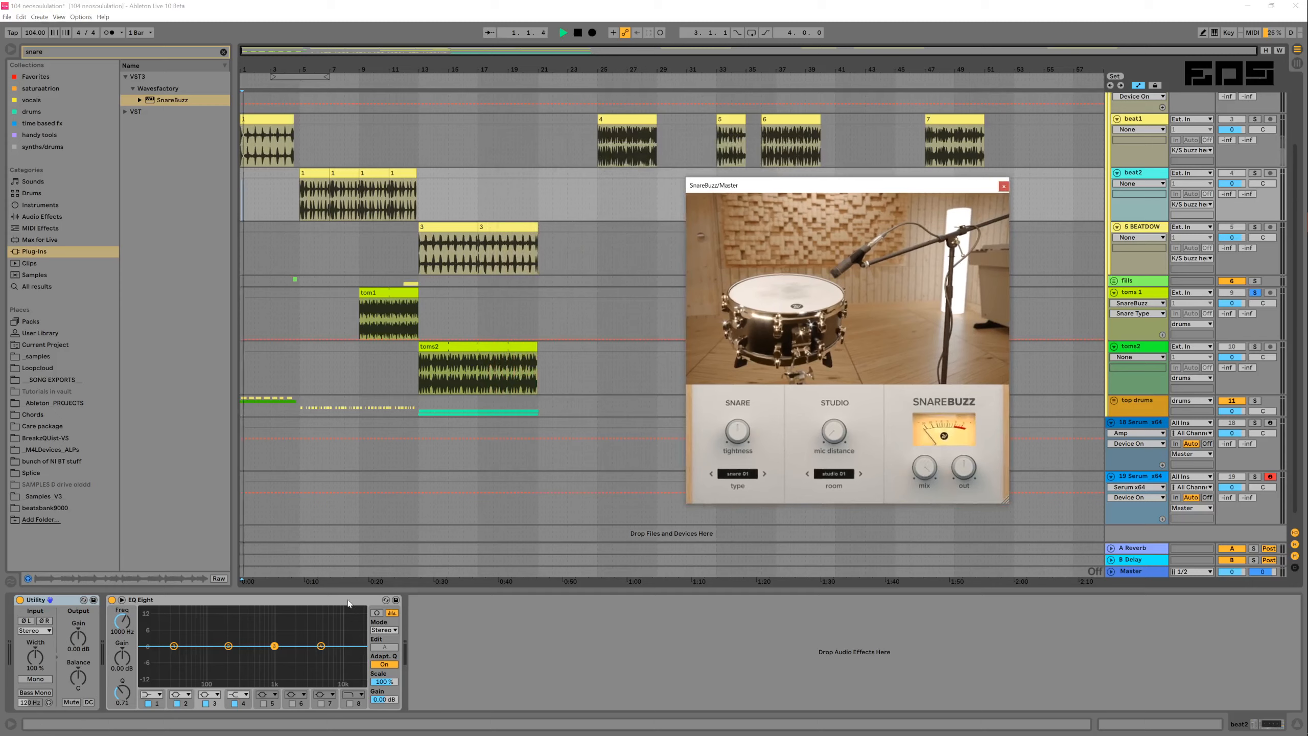
click(1255, 293)
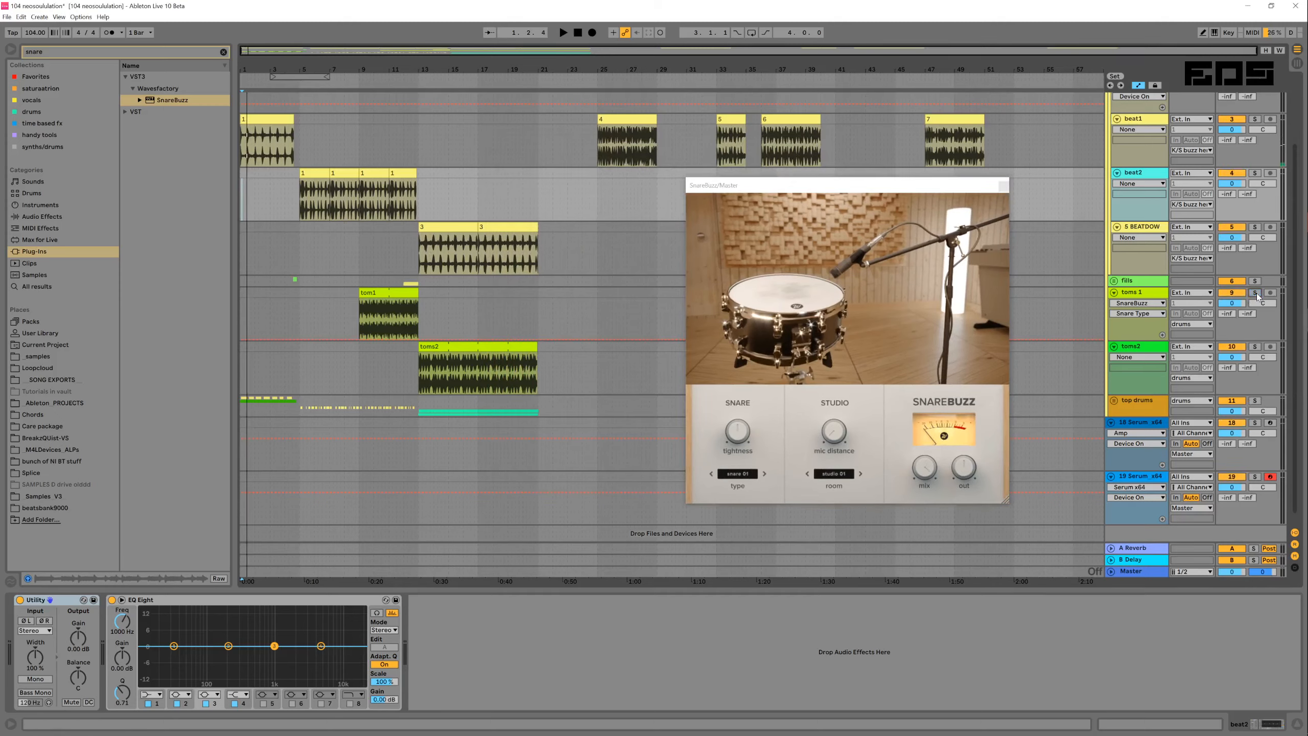
key(space)
Automate the Master SnareBuzz mix to ramp from 100% at the start to 0% around bar 5, and play it
click(1111, 571)
click(247, 566)
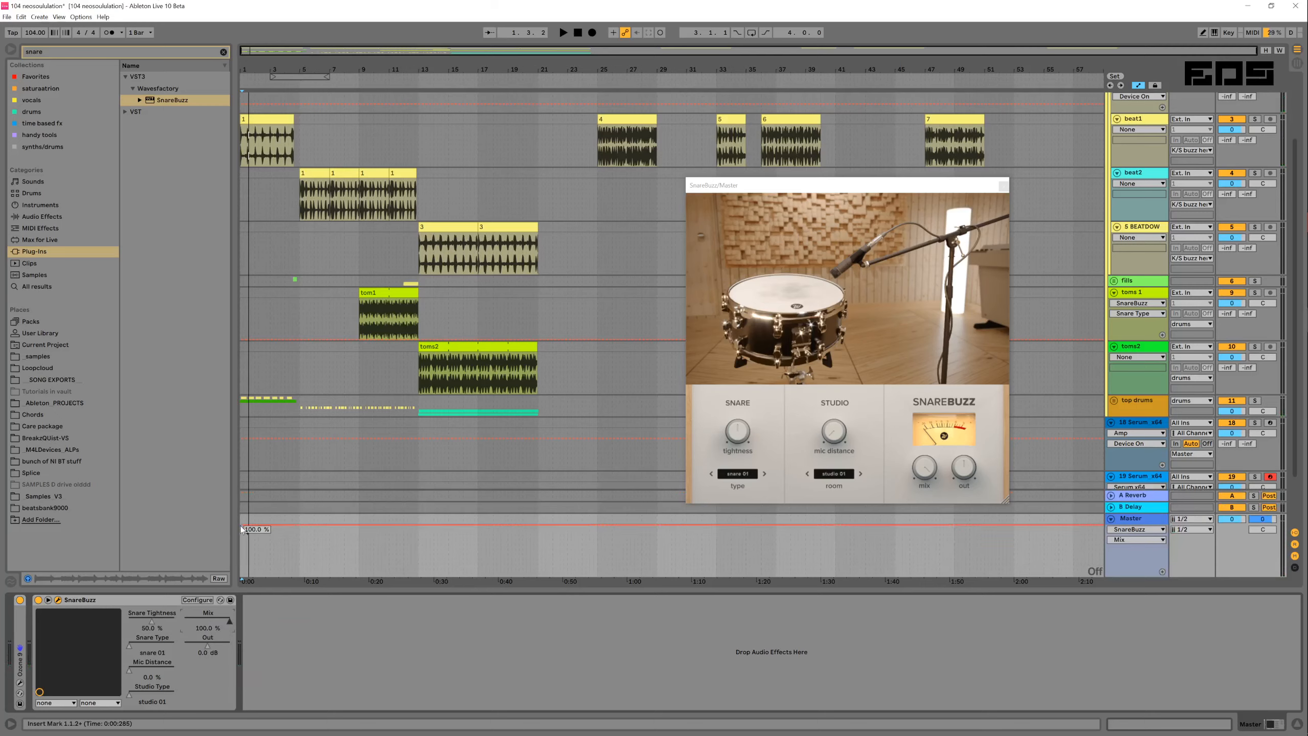
drag(304, 526, 298, 573)
key(space)
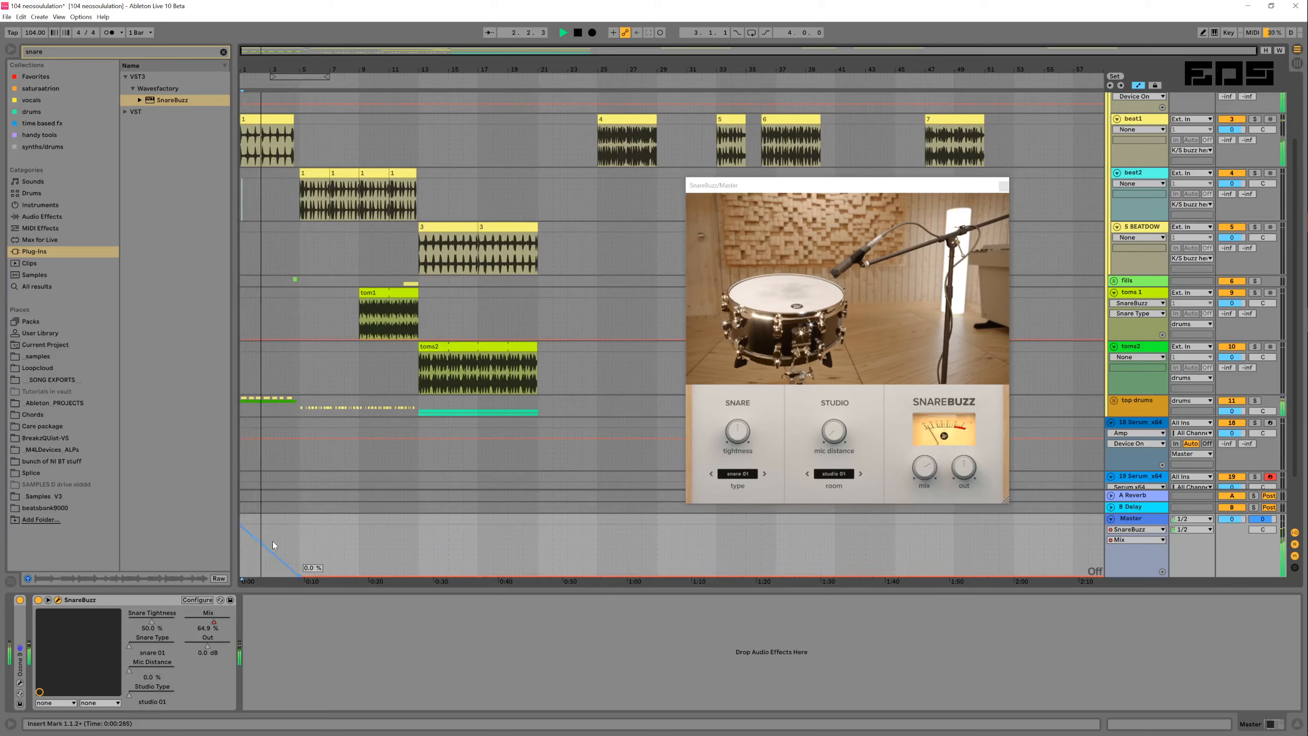
key(space)
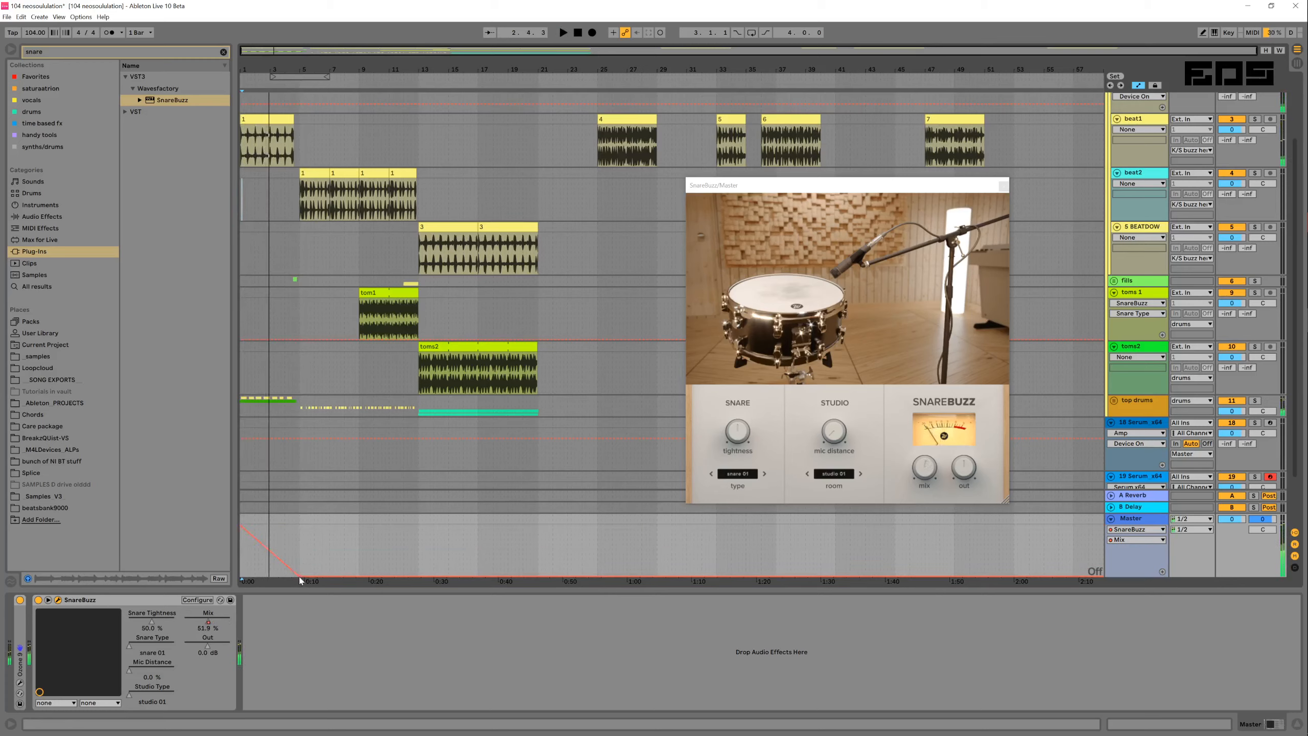
Reshape the Master mix automation to hold 100% past bar 5 and fall in a curve to 0% around bar 9, playing it back
mouse_move(301, 576)
mouse_down()
mouse_move(320, 526)
mouse_move(247, 530)
mouse_move(338, 529)
mouse_move(324, 524)
mouse_up()
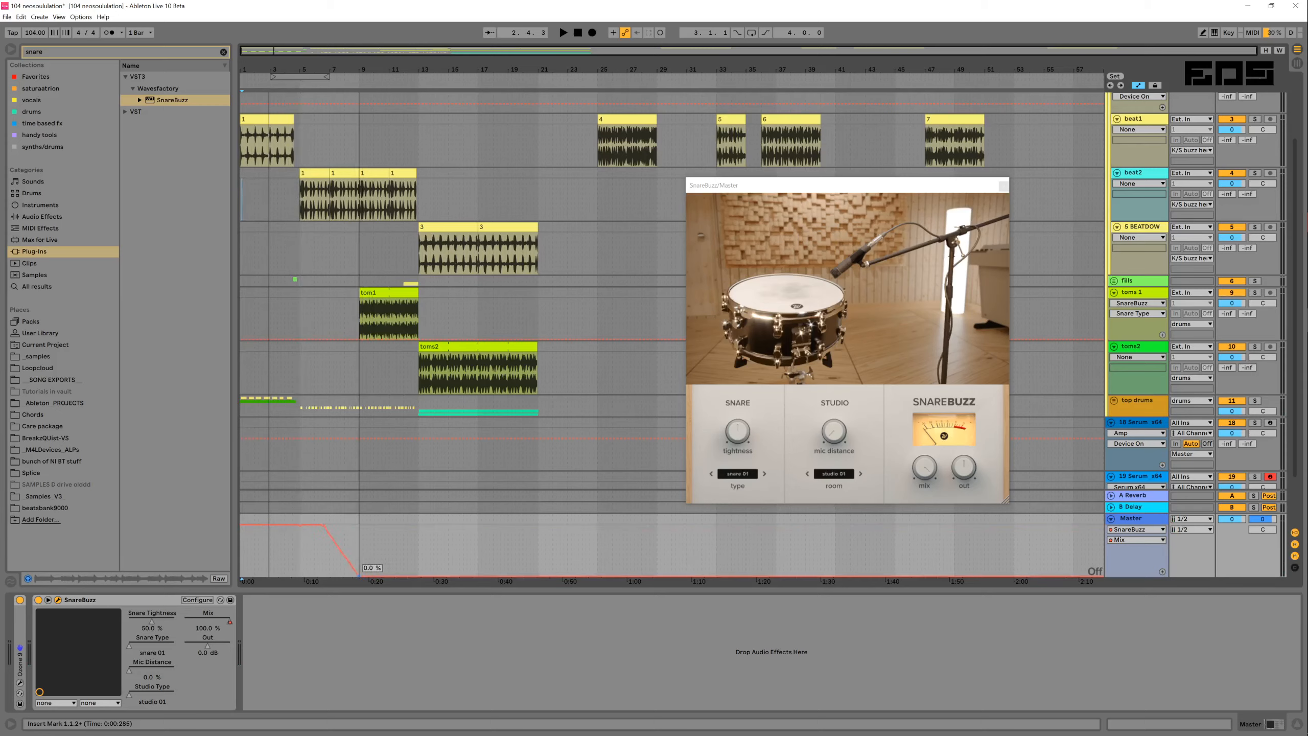
click(302, 520)
key(space)
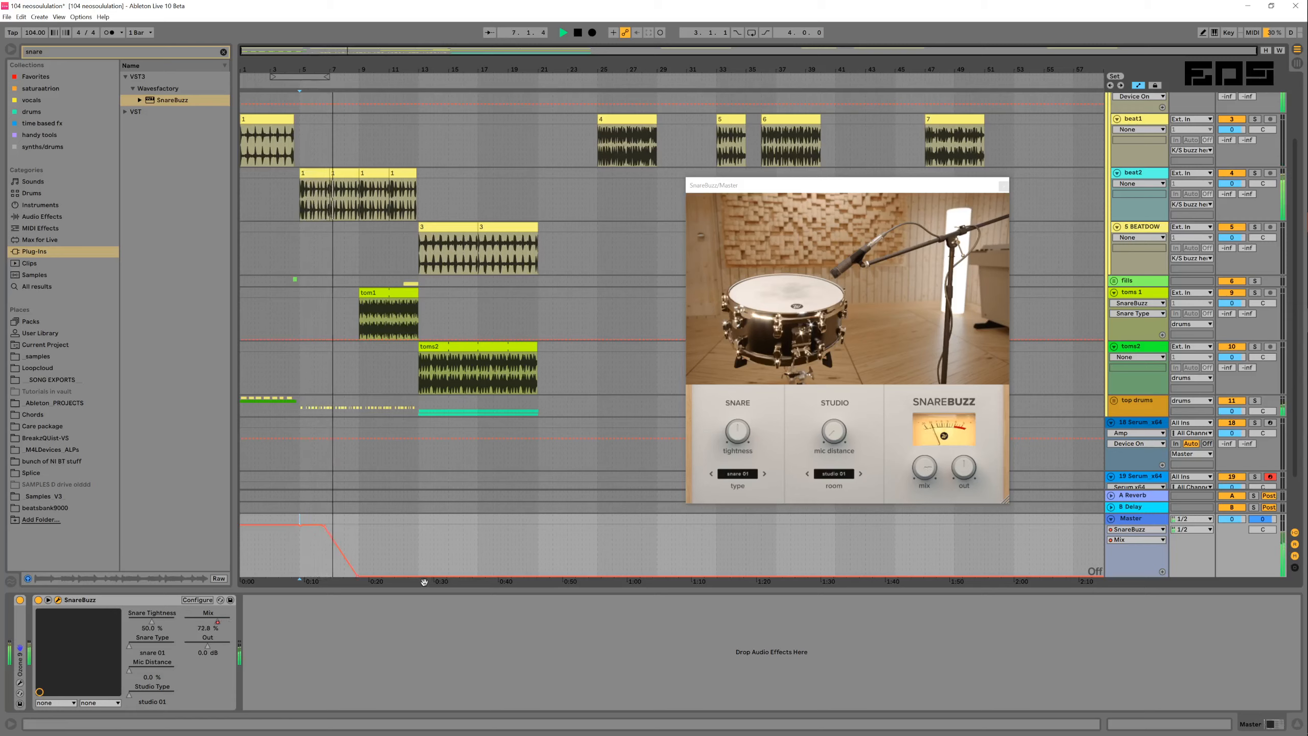
drag(338, 554, 347, 536)
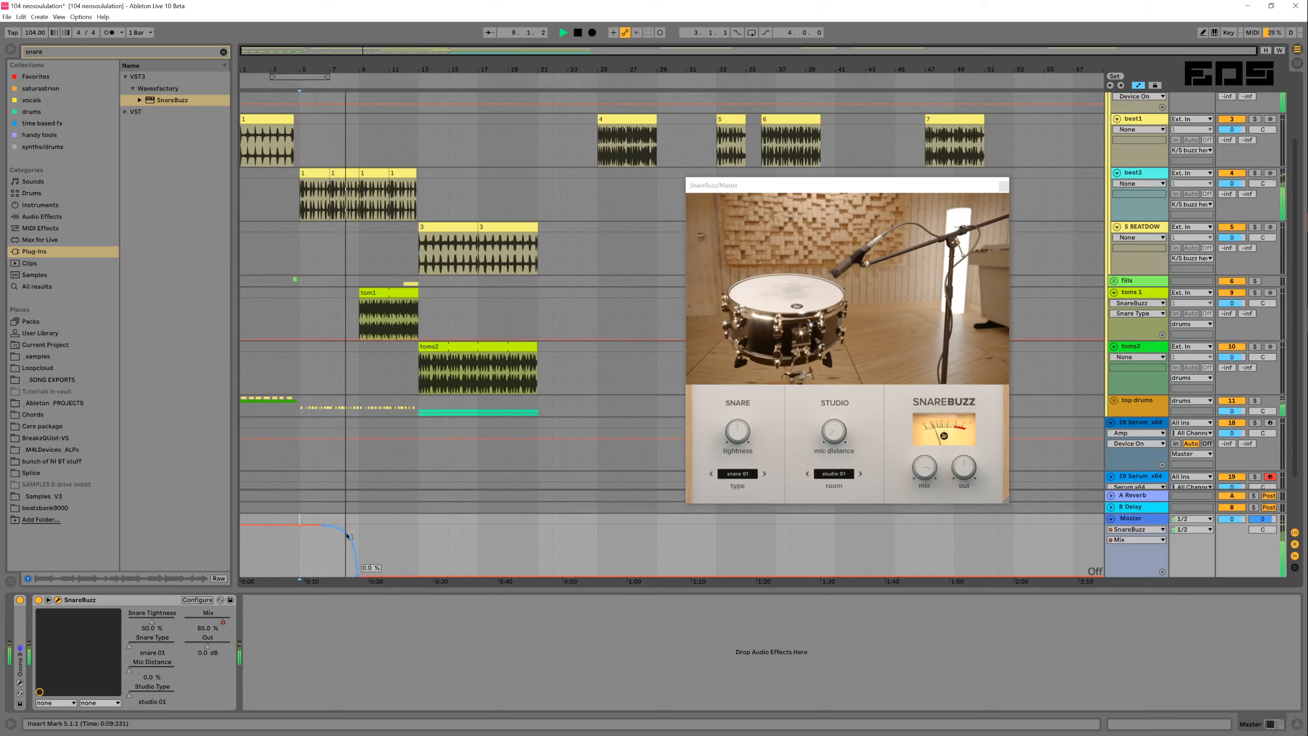
click(298, 506)
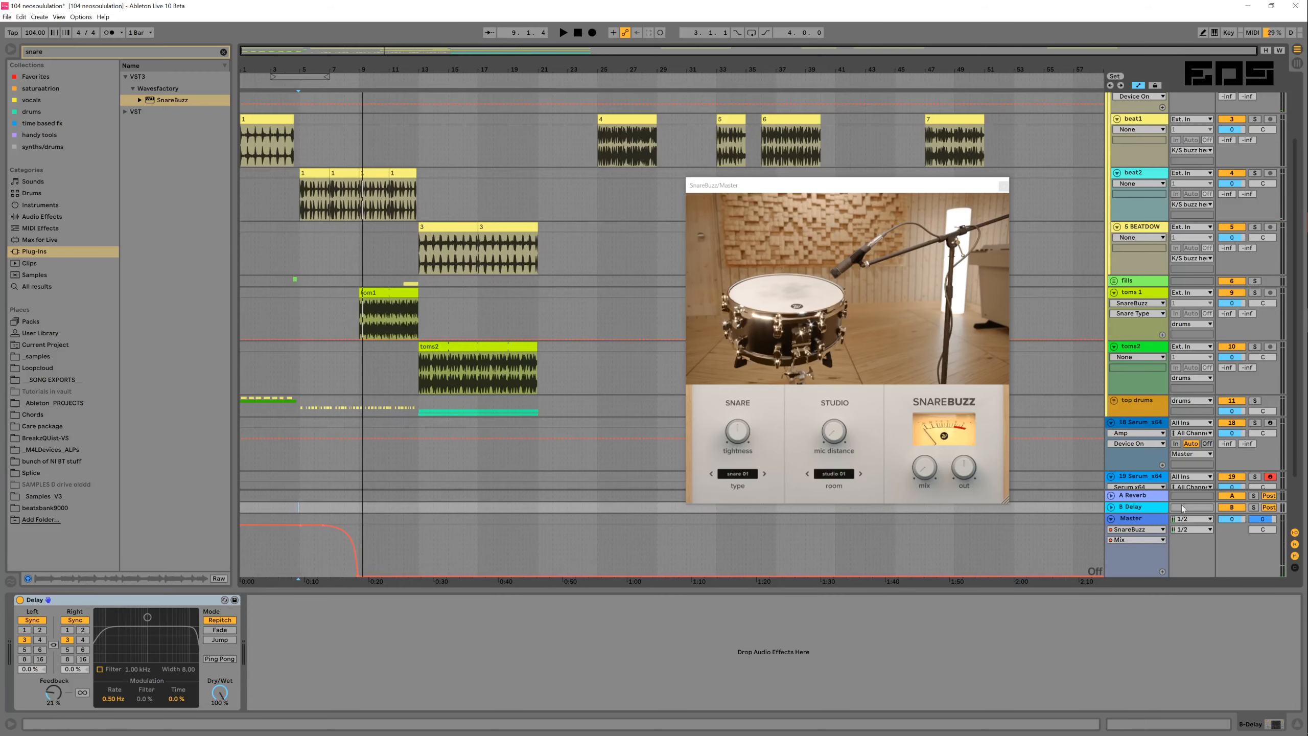
Delete SnareBuzz from the Master track's device chain
click(1131, 518)
double_click(162, 600)
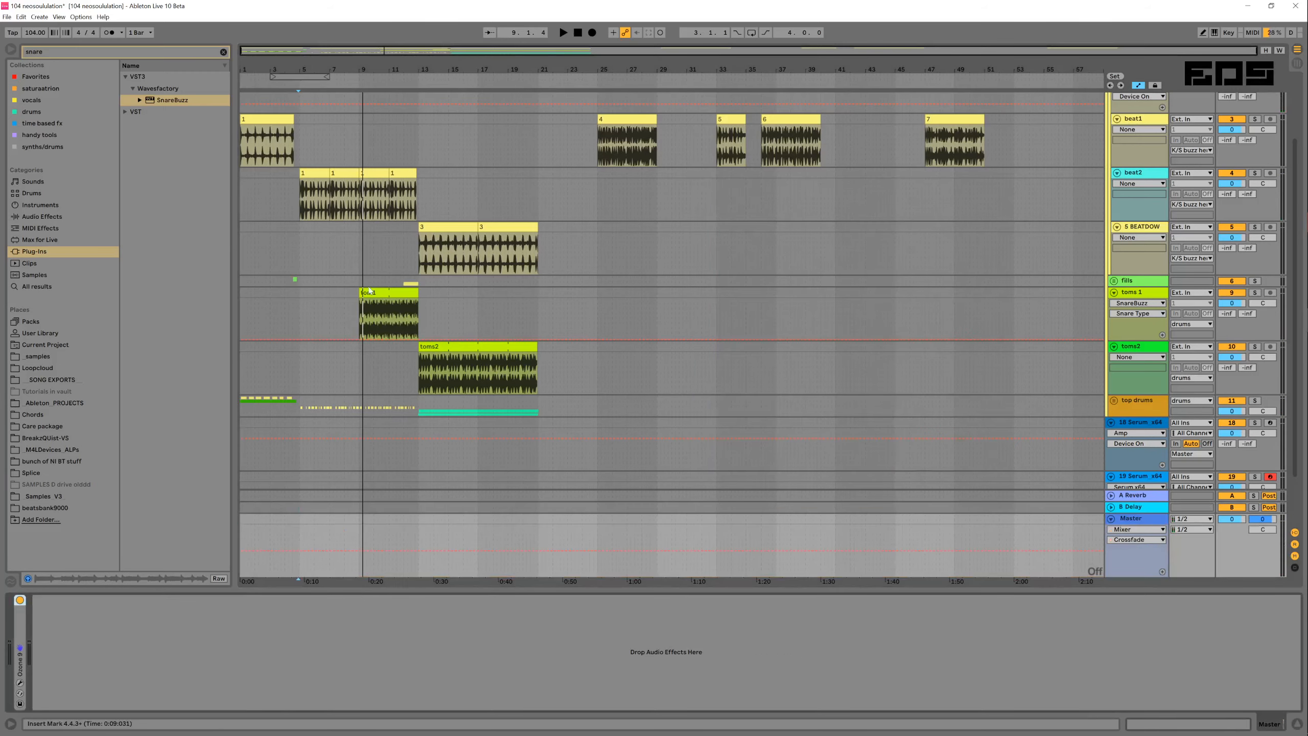
Select the tom1 clip and solo the toms 1 track to play the clip alone
click(449, 152)
click(385, 290)
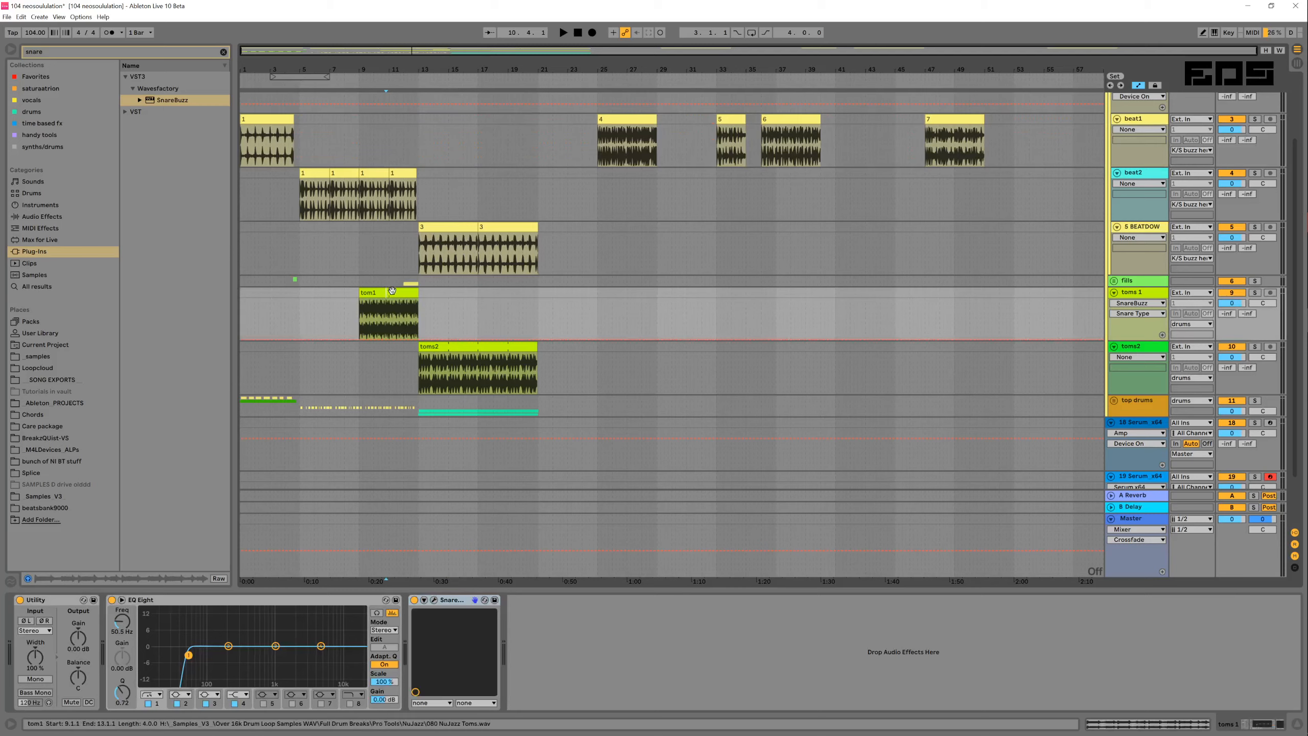
key(space)
key(space)
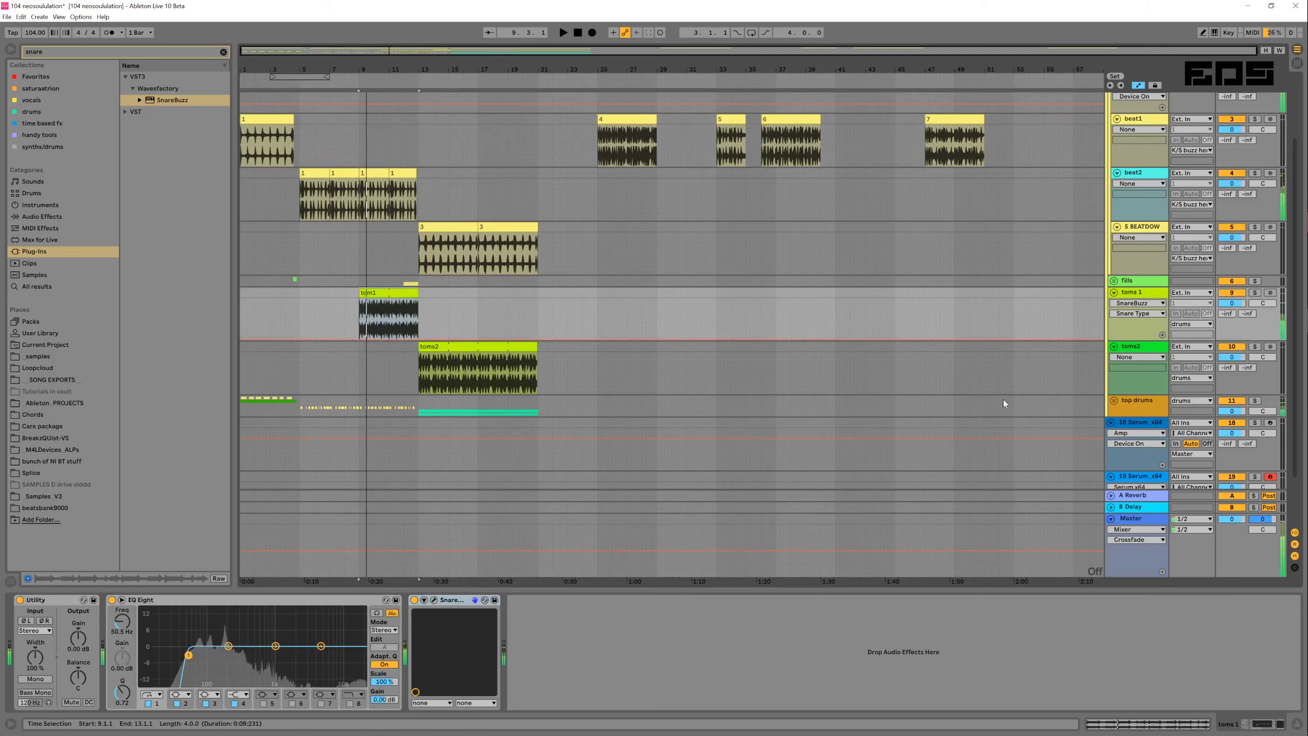
click(1254, 292)
key(space)
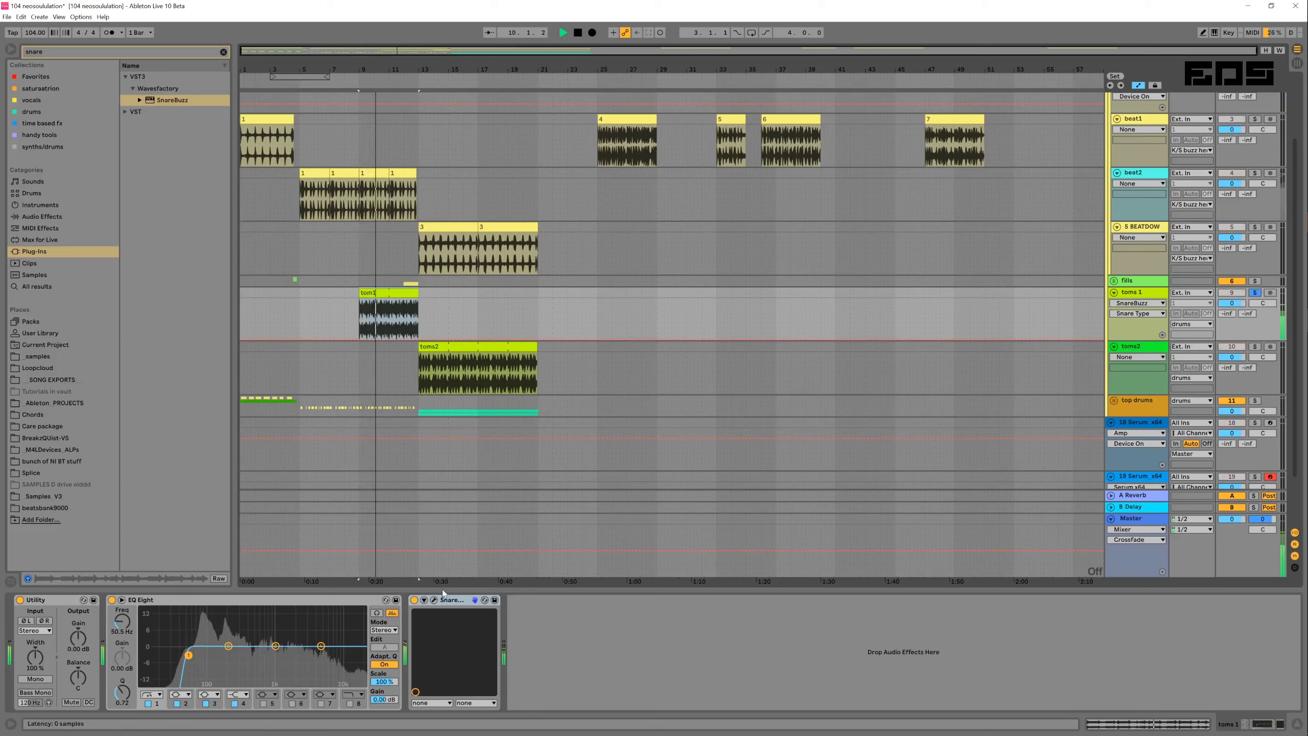
key(space)
Adjust the mix and output level of SnareBuzz on toms 1 while the soloed clip plays
drag(726, 426, 730, 465)
mouse_move(763, 416)
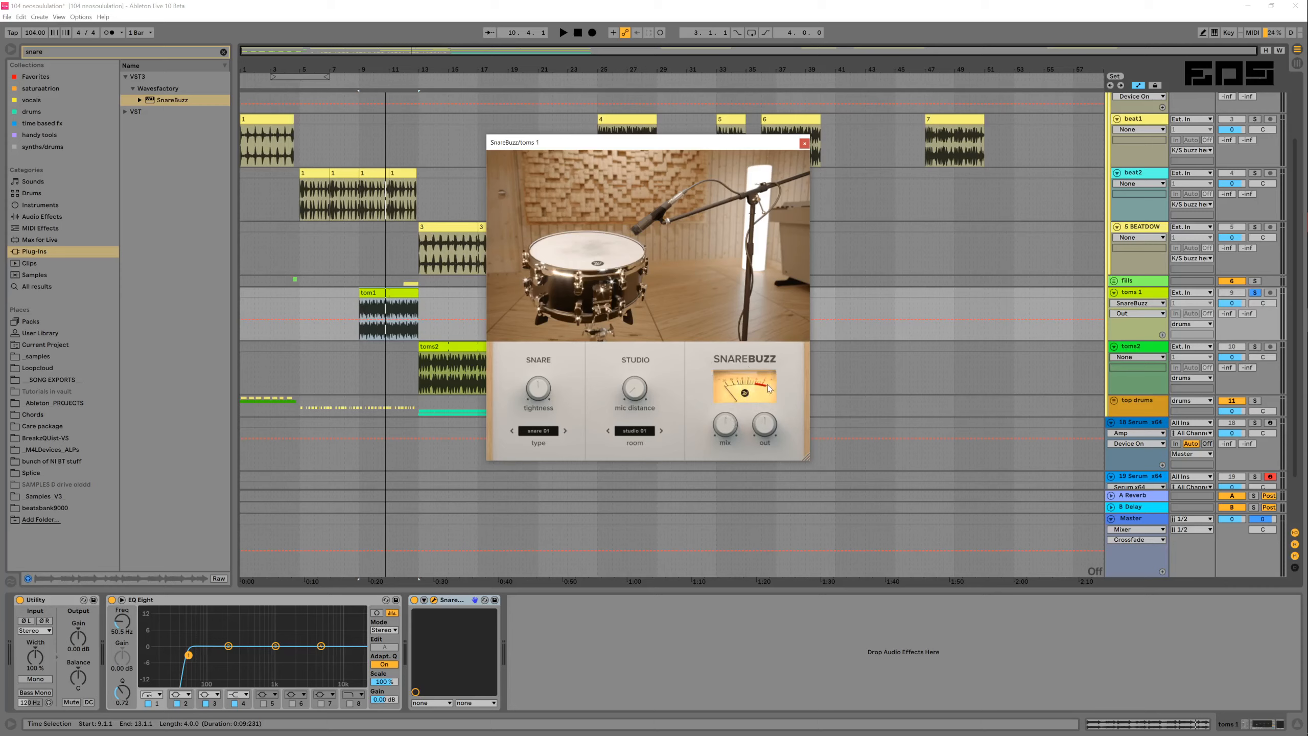
key(space)
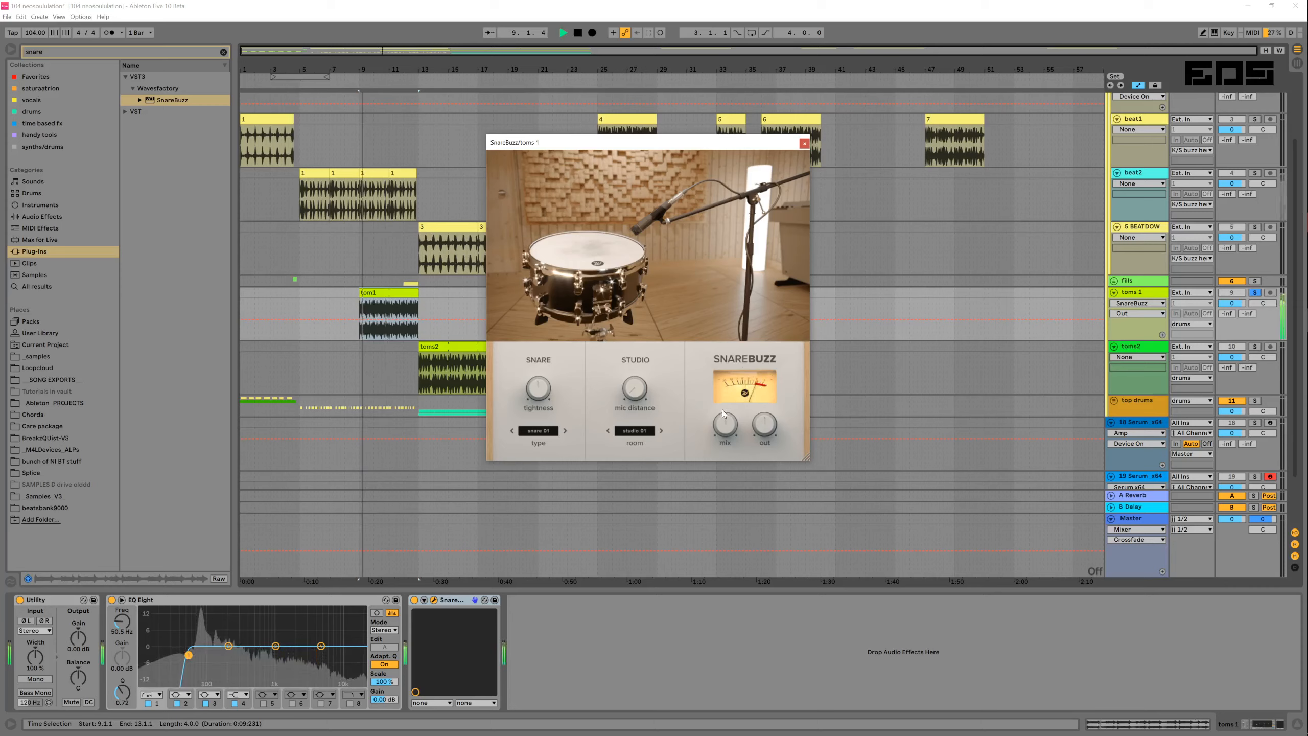
drag(764, 425, 763, 479)
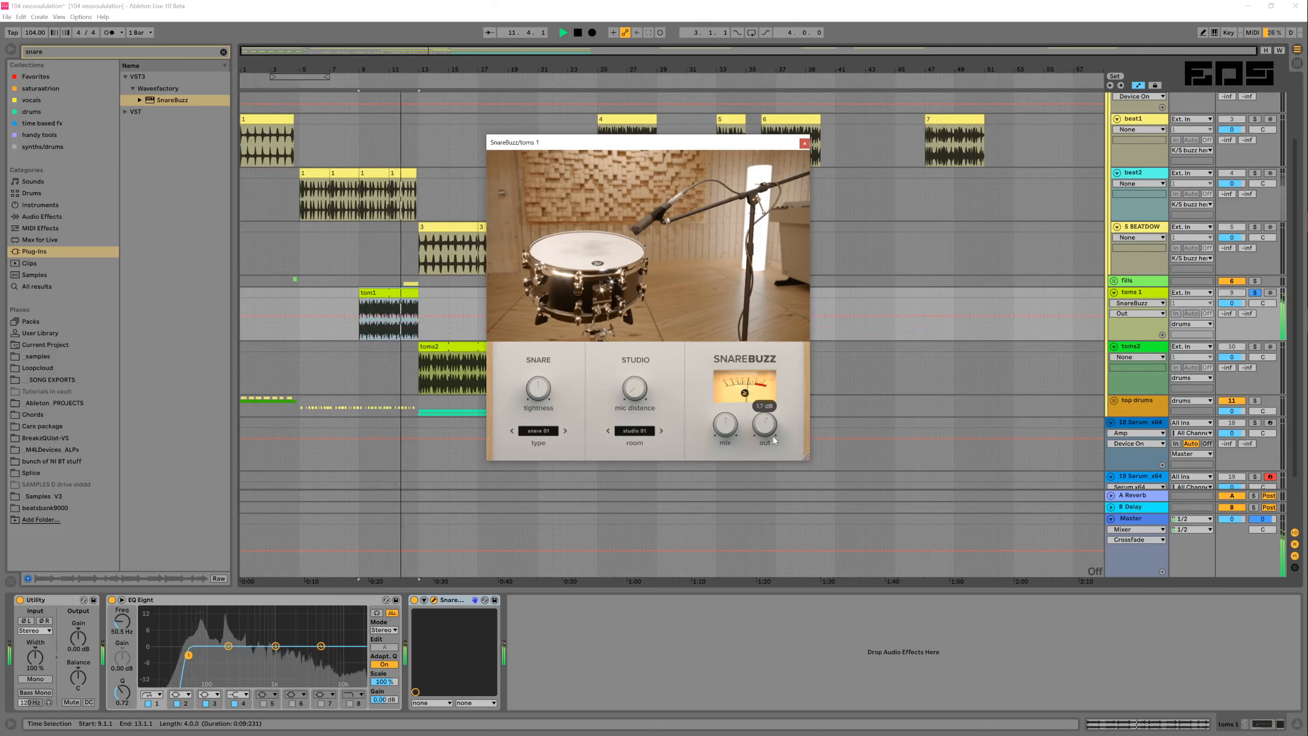
drag(765, 435, 763, 427)
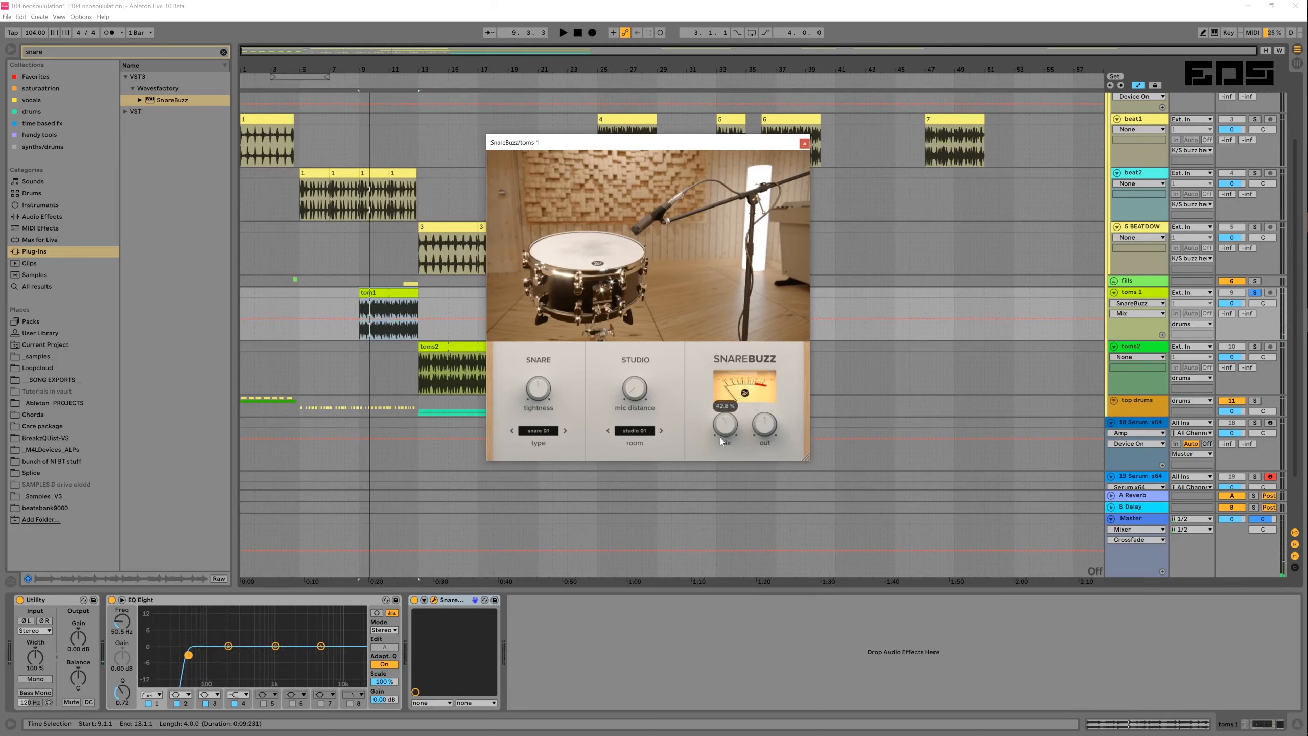
Lower the SnareBuzz mix to about 20% and replay the soloed tom1 clip to hear it
mouse_move(719, 438)
mouse_down()
mouse_move(713, 525)
mouse_move(724, 432)
mouse_move(721, 461)
mouse_up()
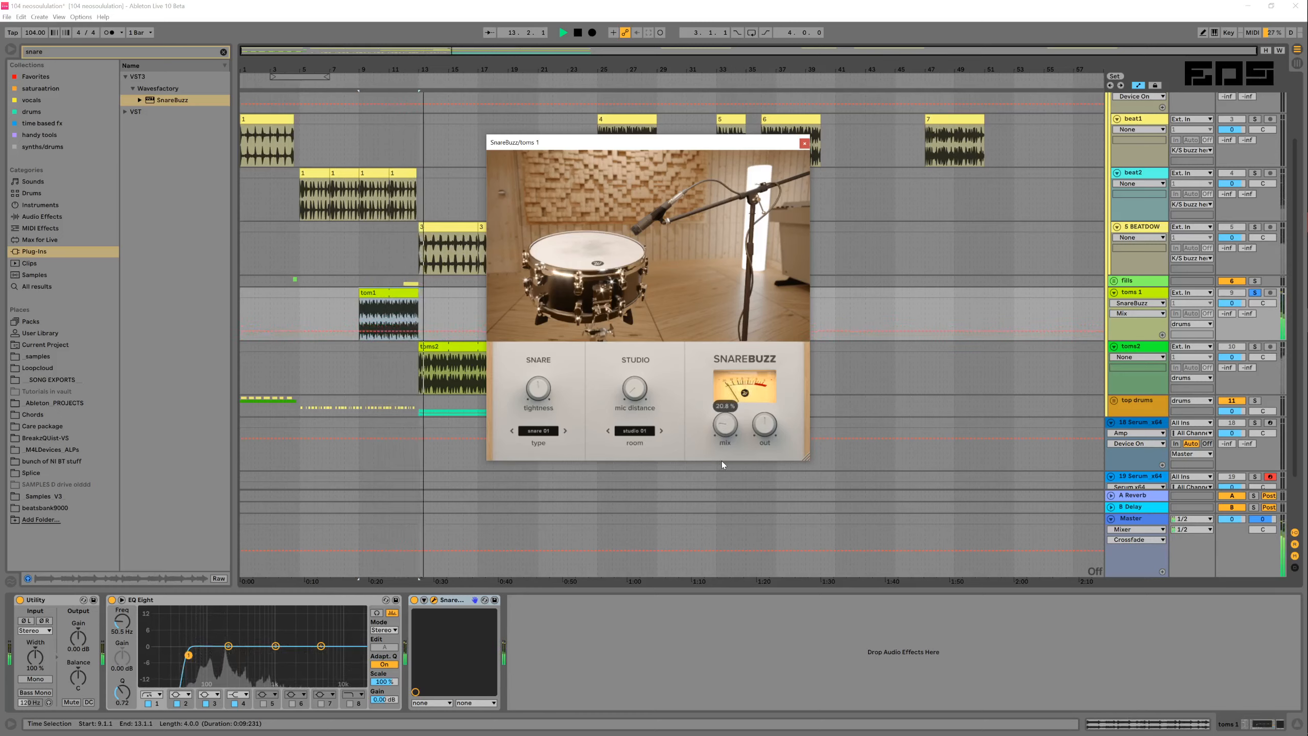
key(space)
key(space)
key(space)
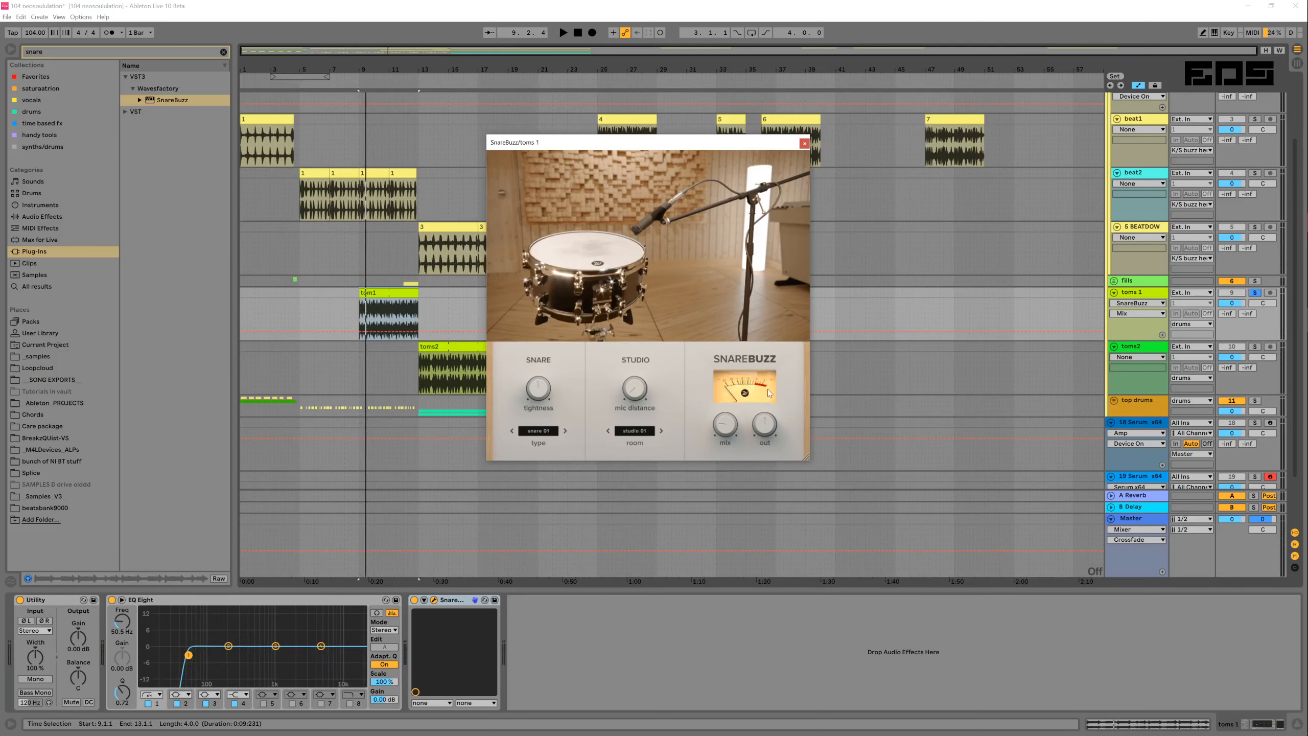
mouse_move(755, 415)
key(space)
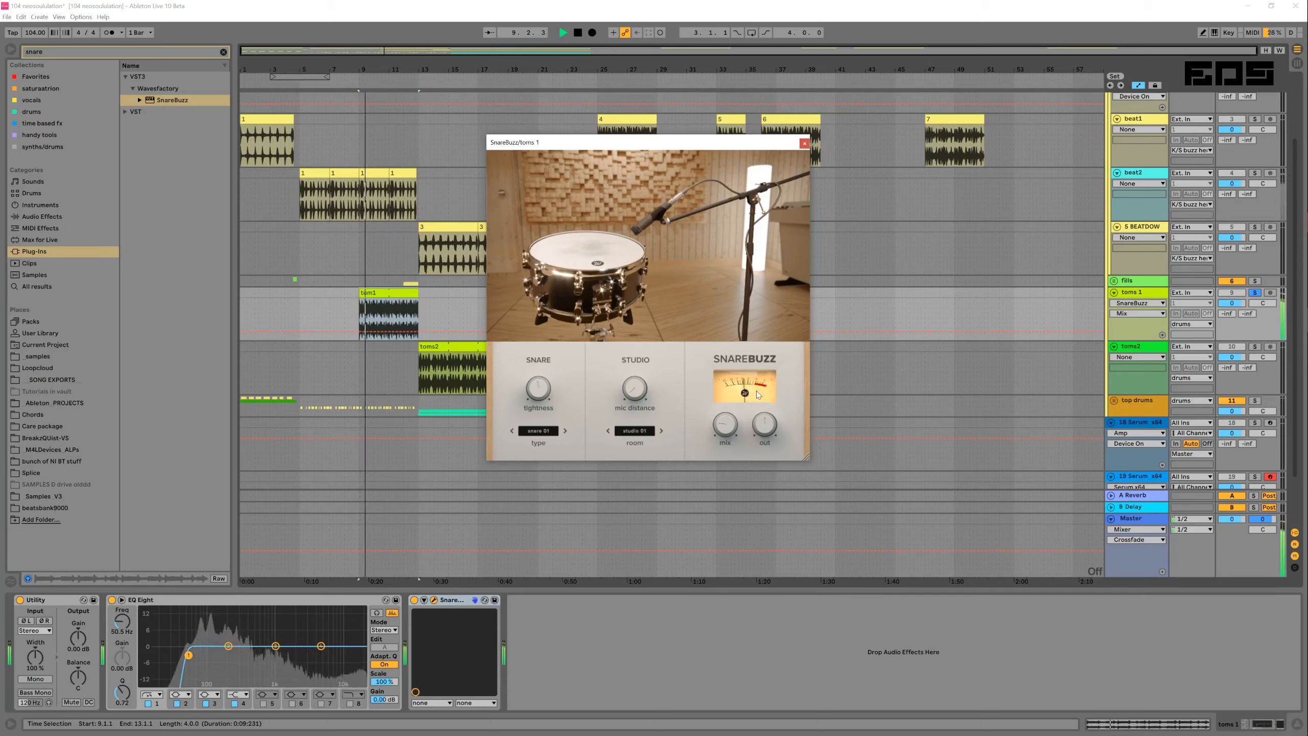
mouse_move(718, 427)
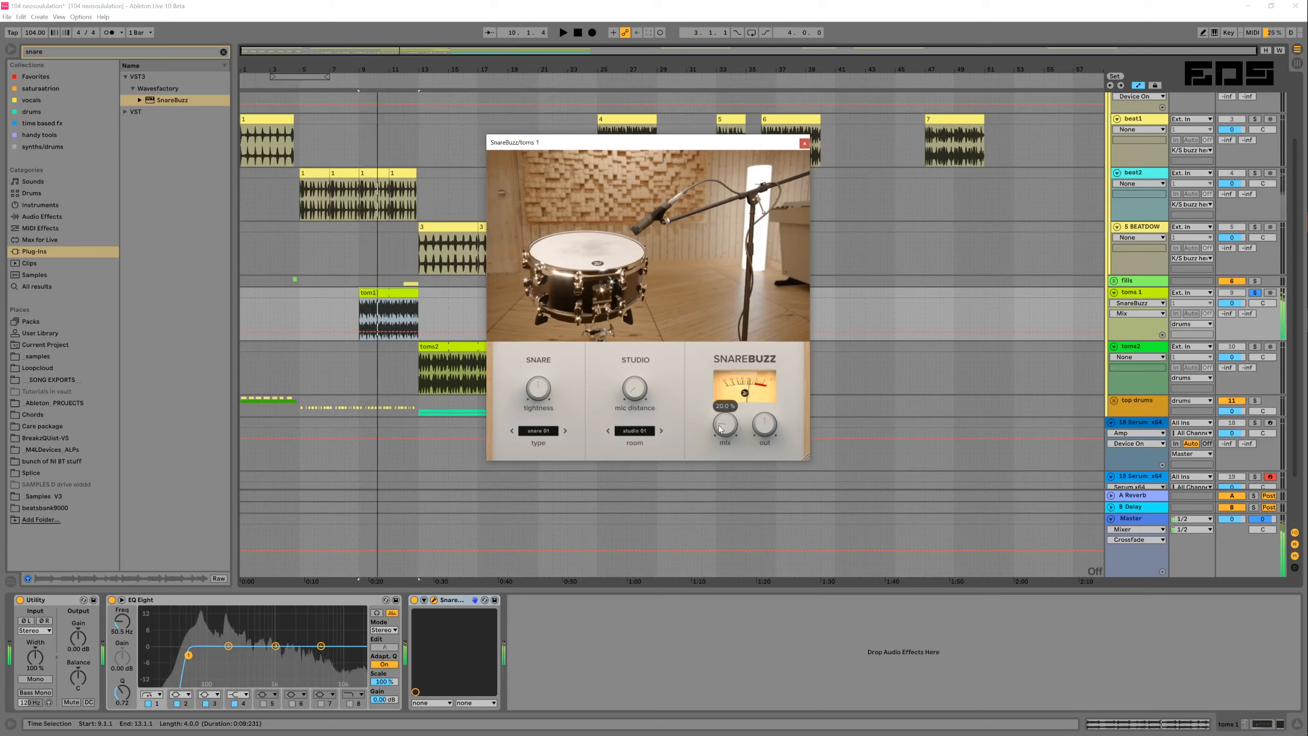
key(space)
Sweep the SnareBuzz snare tightness down to 0% and back up high during playback
mouse_move(633, 400)
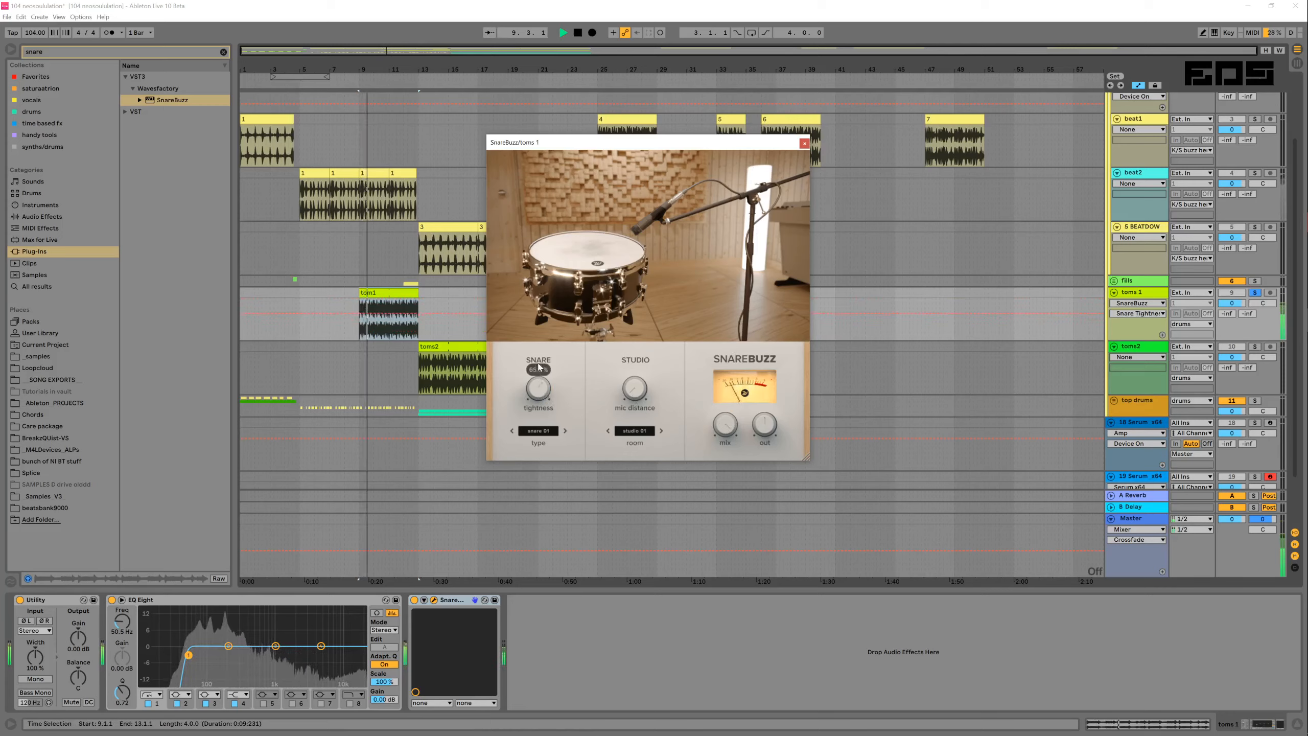
drag(538, 388, 546, 473)
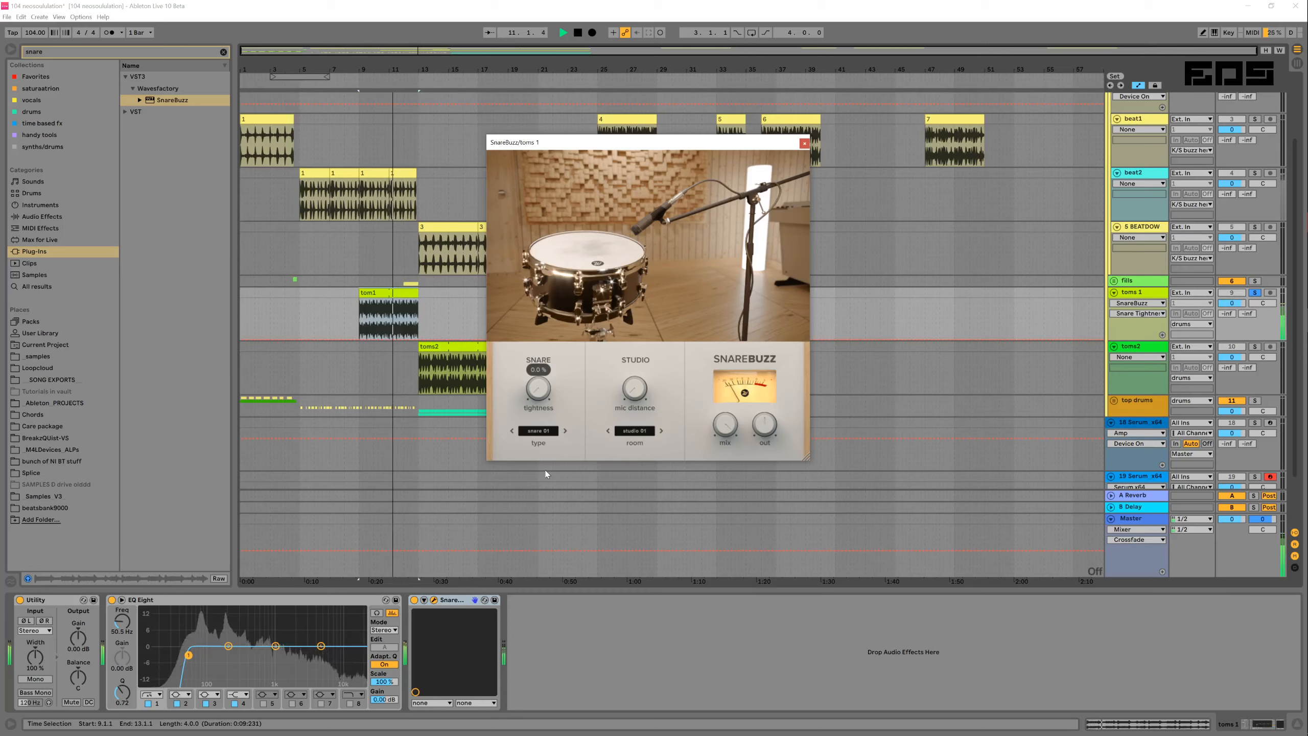
drag(545, 473, 547, 312)
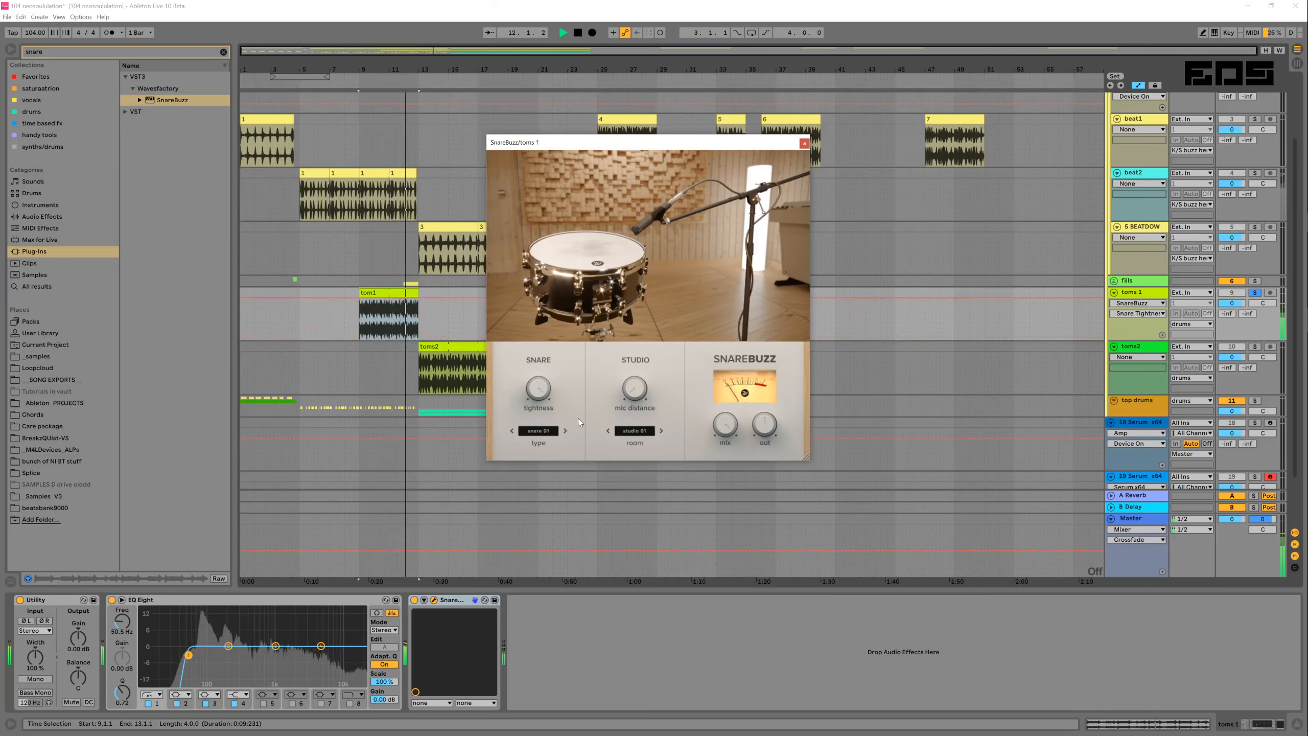
key(space)
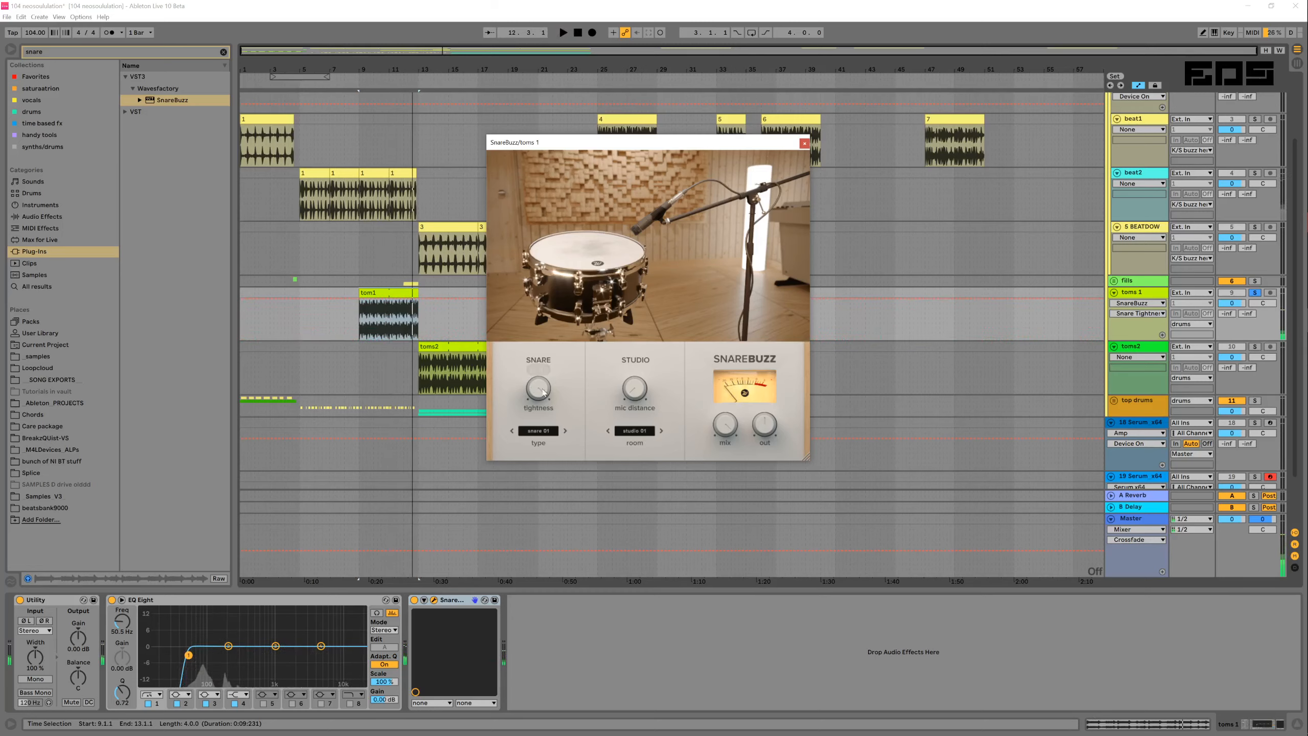
Switch the SnareBuzz snare type to snare 03 and bring the mix down to 38.4% while the toms play
click(565, 431)
key(space)
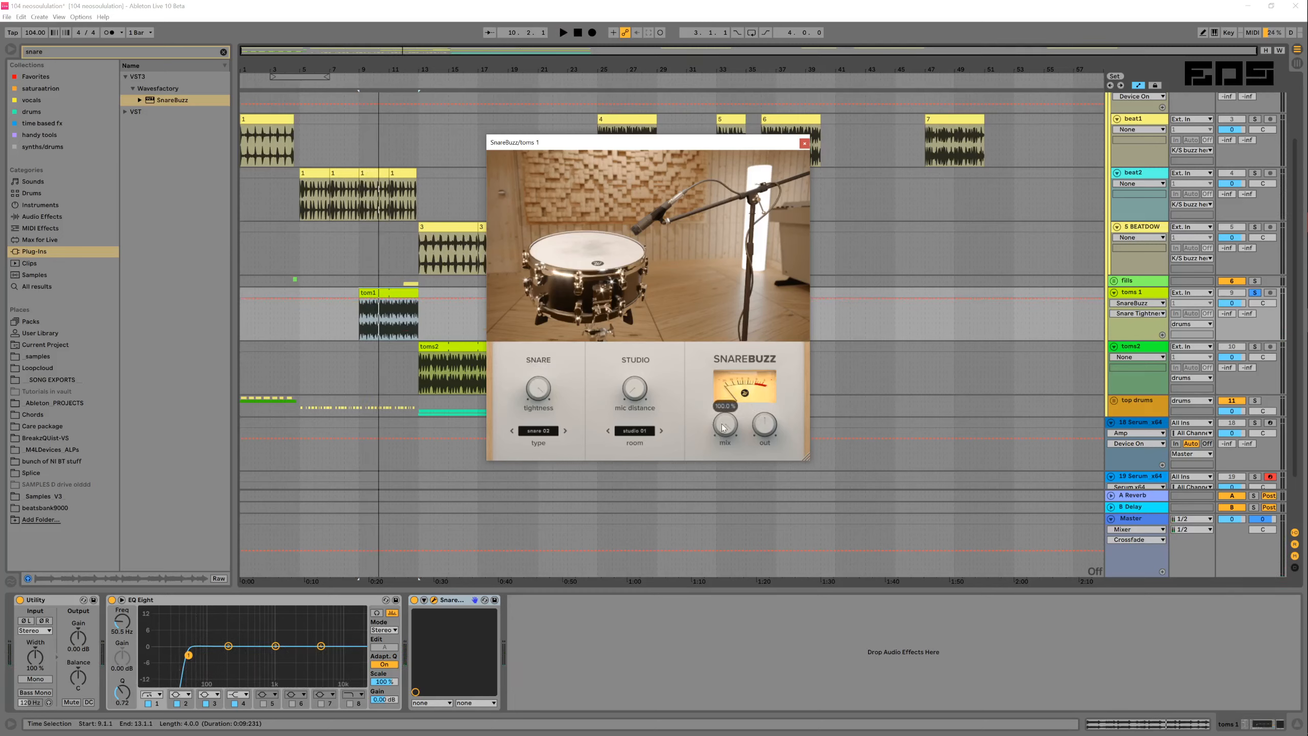
key(space)
drag(723, 427, 741, 560)
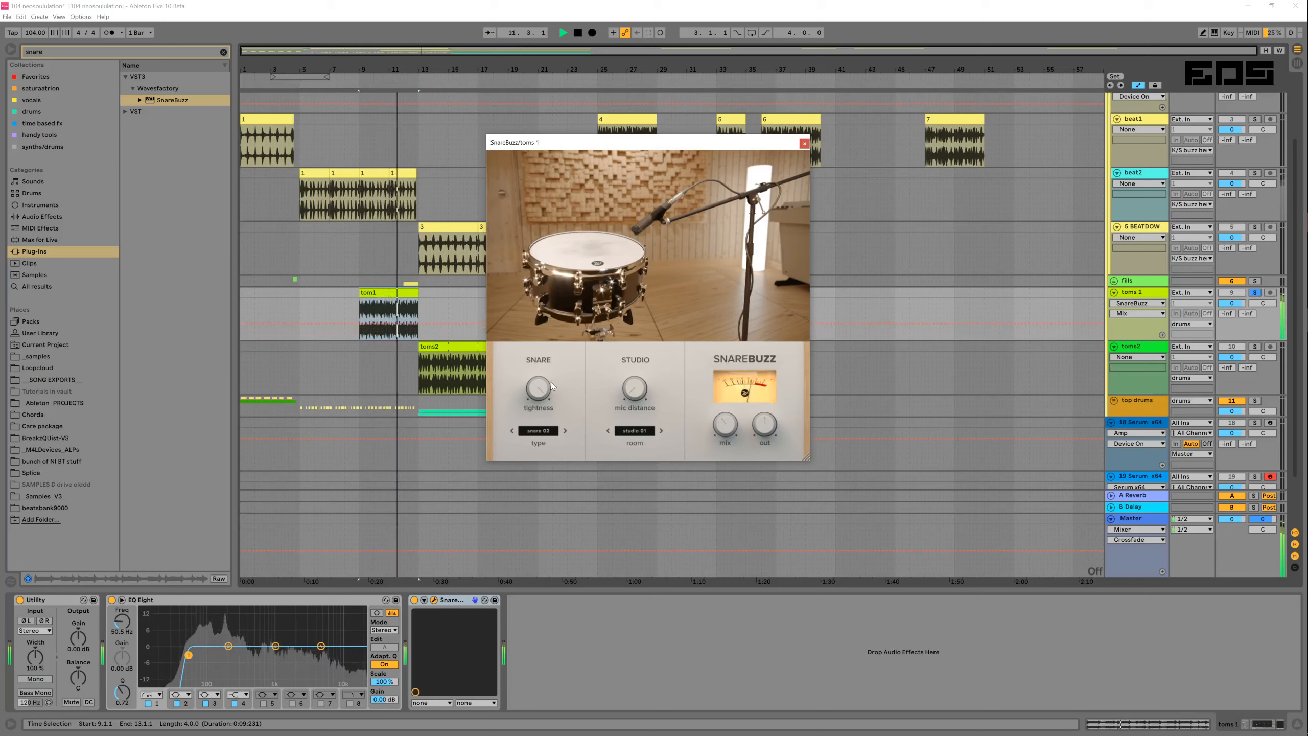
Reduce the SnareBuzz snare tightness and set the mix to 14.8%
drag(548, 388, 550, 418)
mouse_move(737, 431)
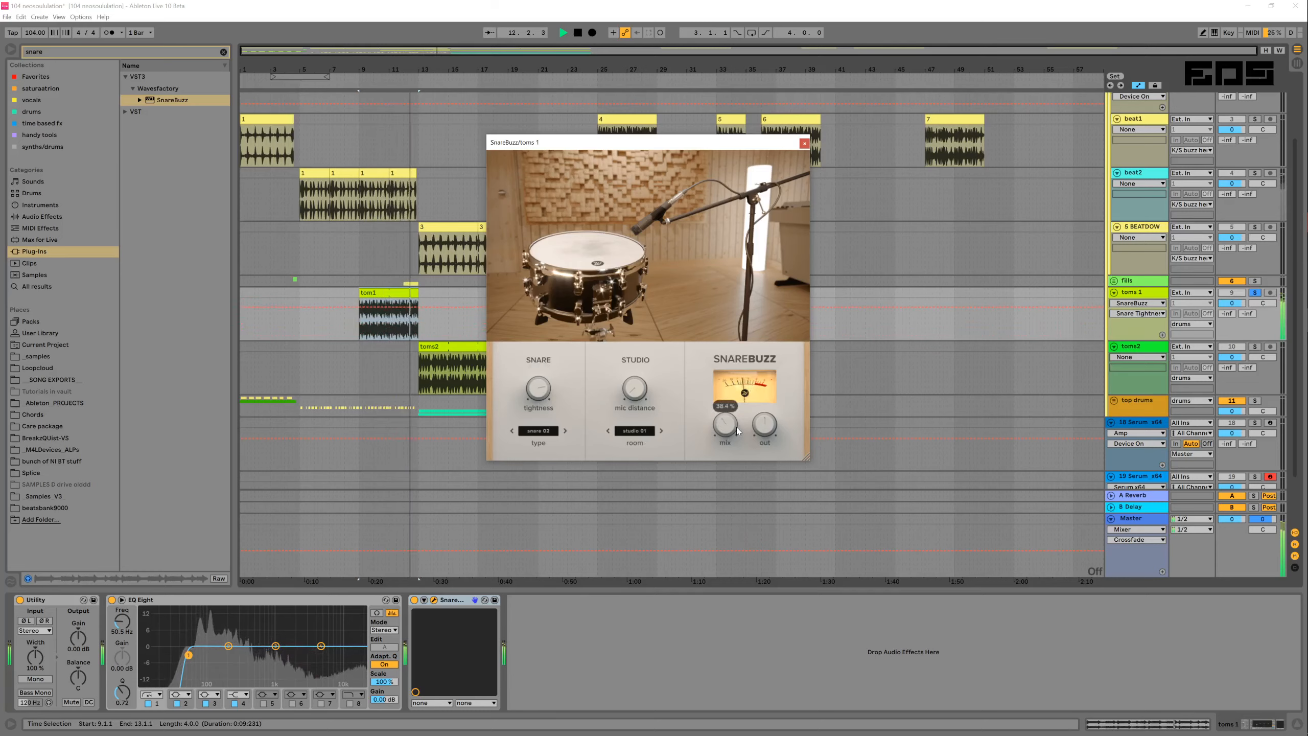
drag(737, 431, 728, 464)
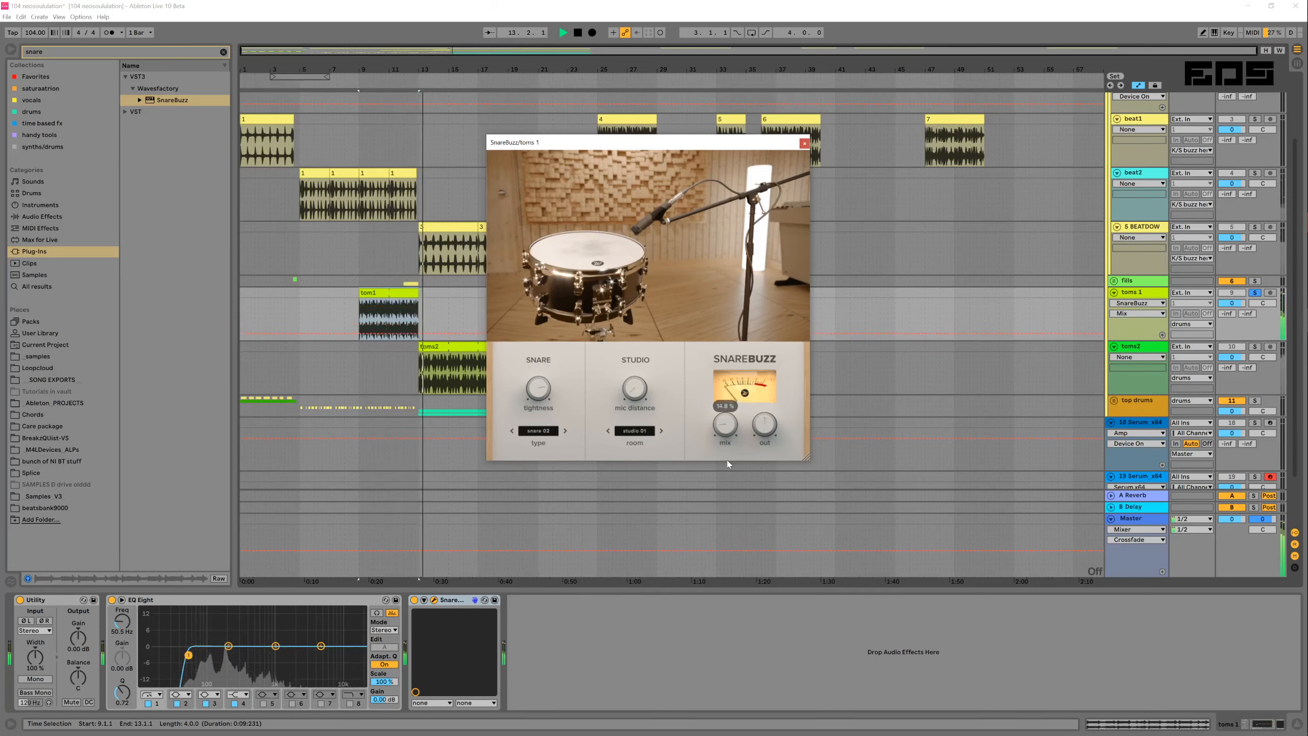
Unsolo toms 1 and toggle its SnareBuzz off and on to compare it within the full drum mix, leaving it enabled
click(1255, 293)
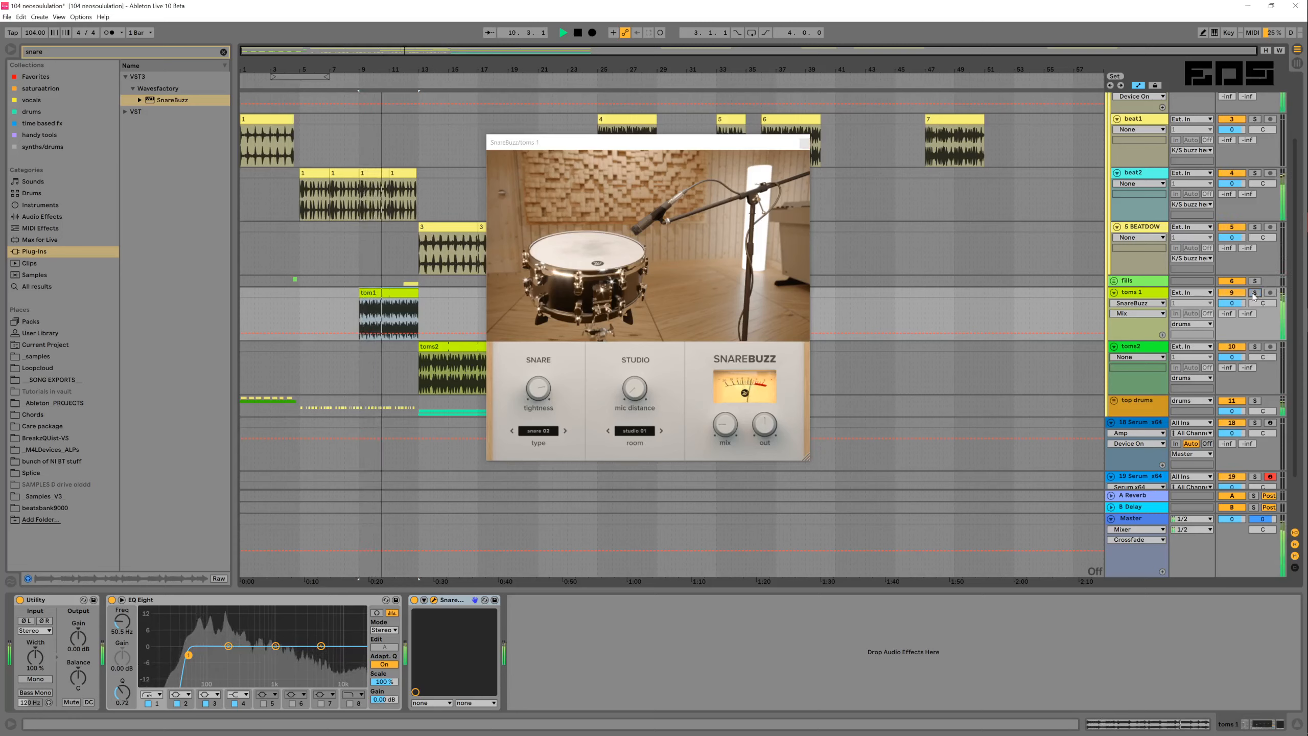
click(414, 600)
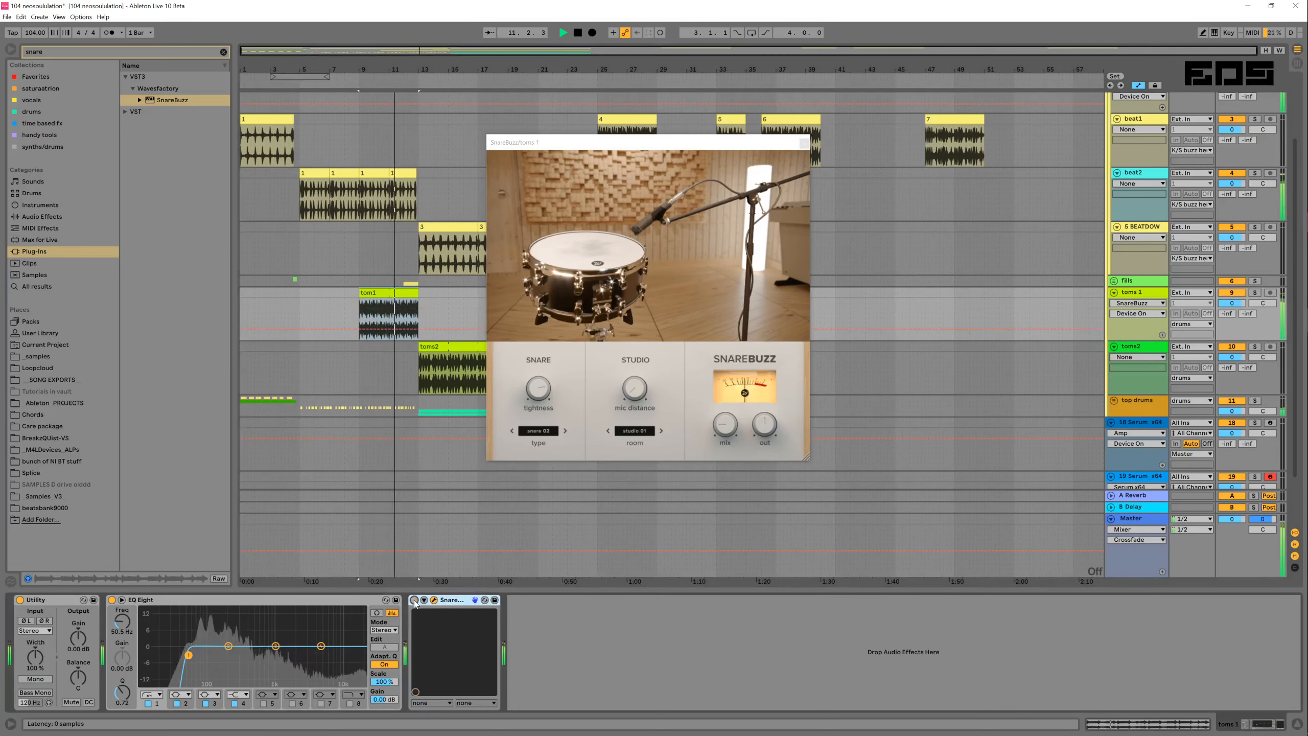
click(414, 600)
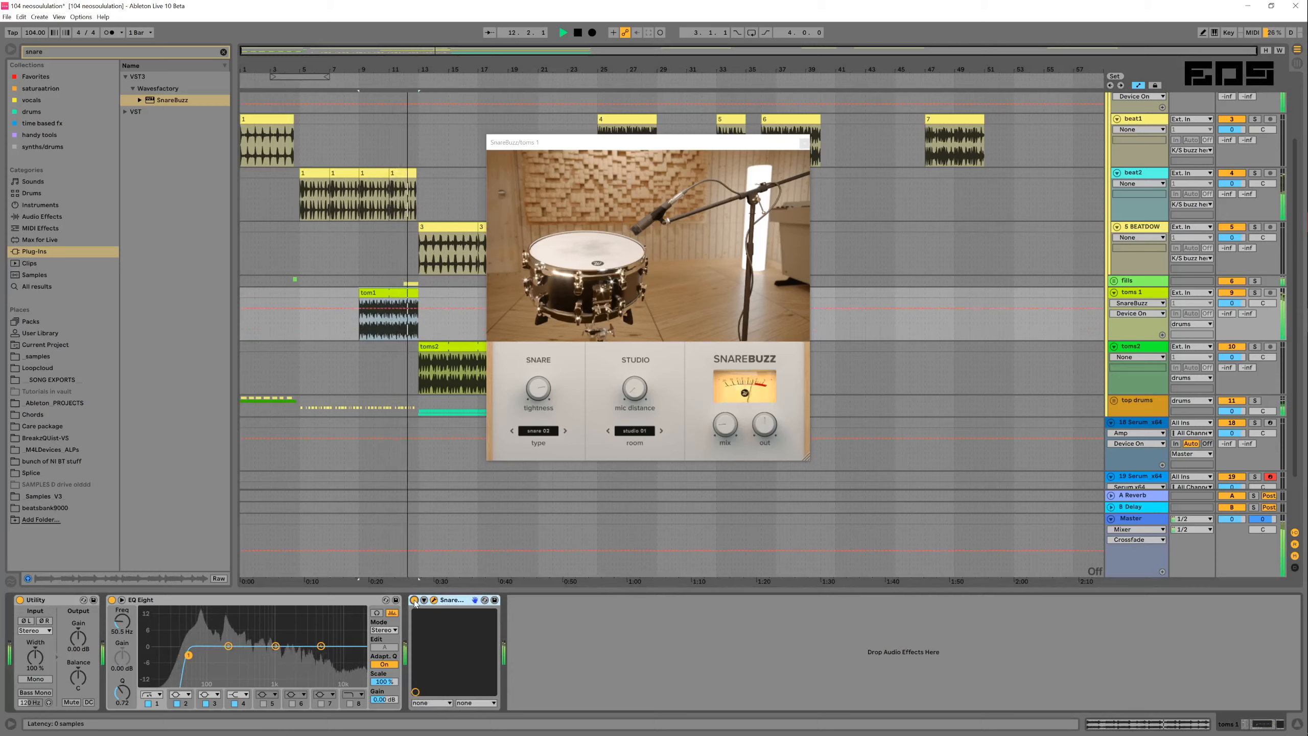
click(414, 600)
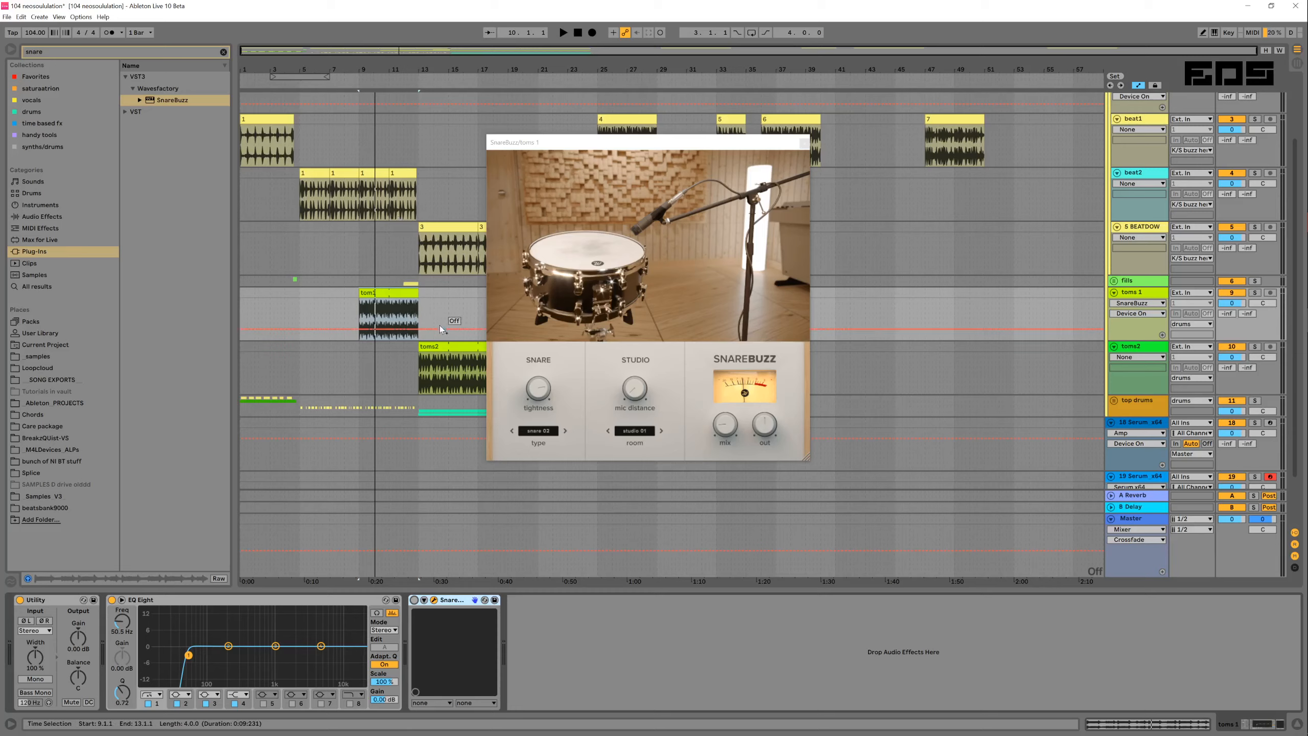
key(space)
click(413, 600)
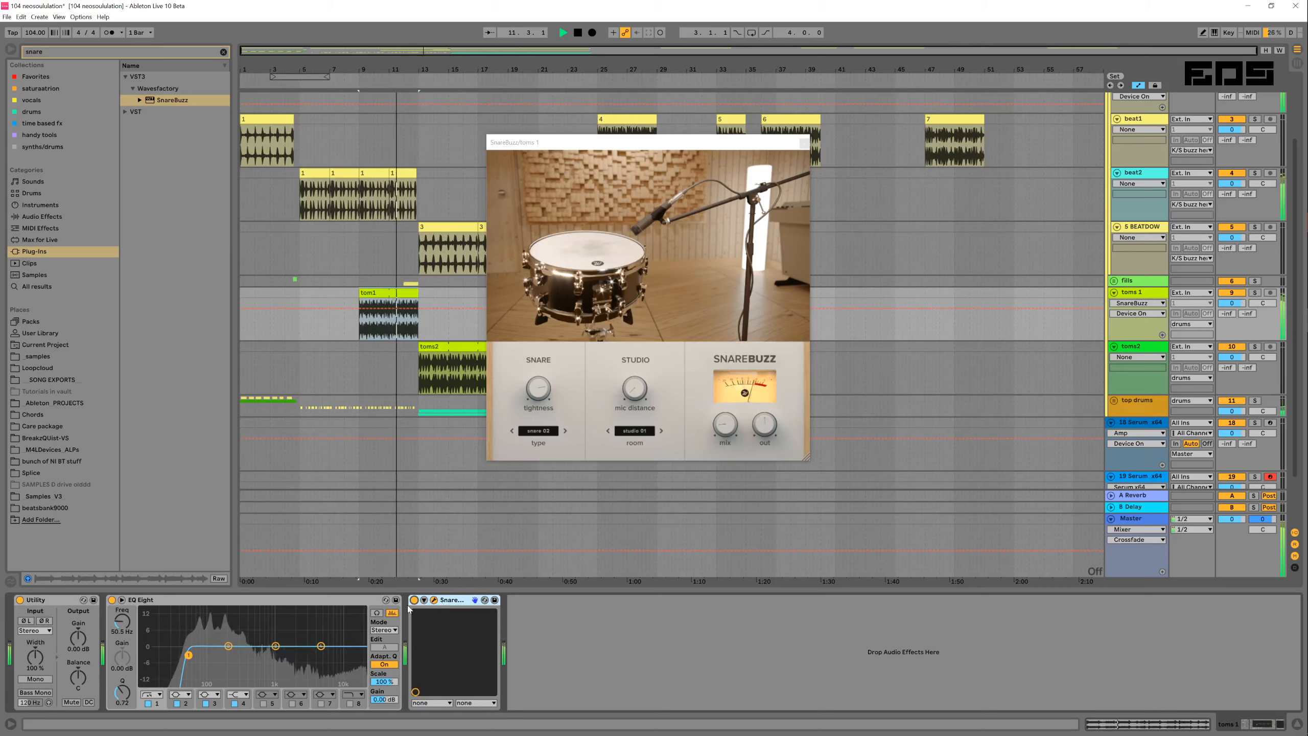
click(414, 601)
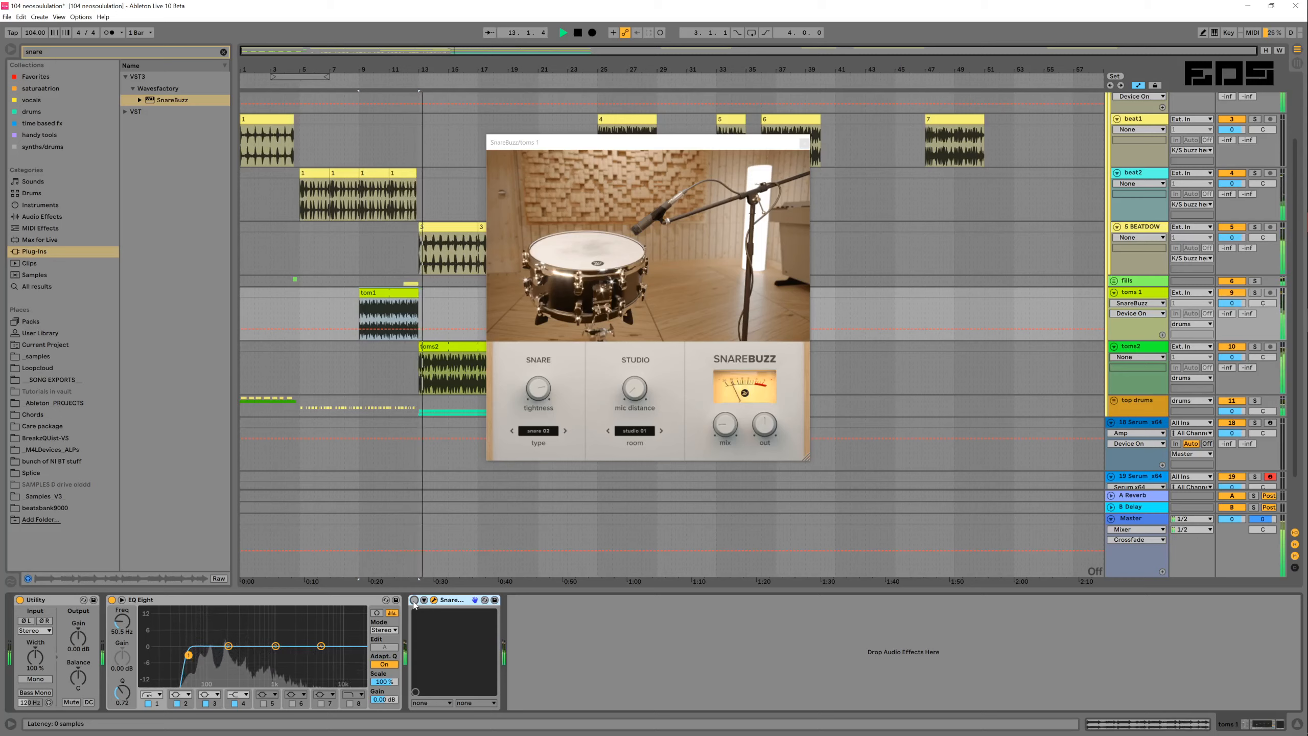
key(space)
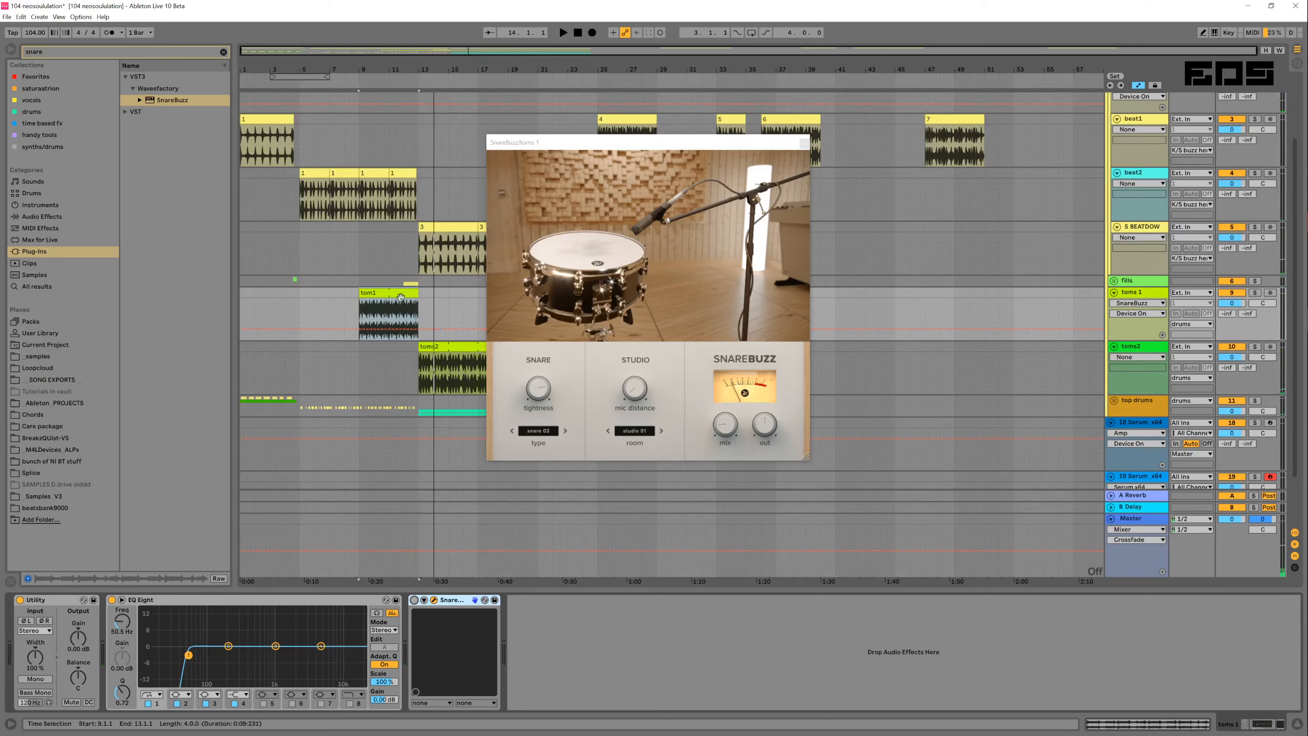
click(414, 600)
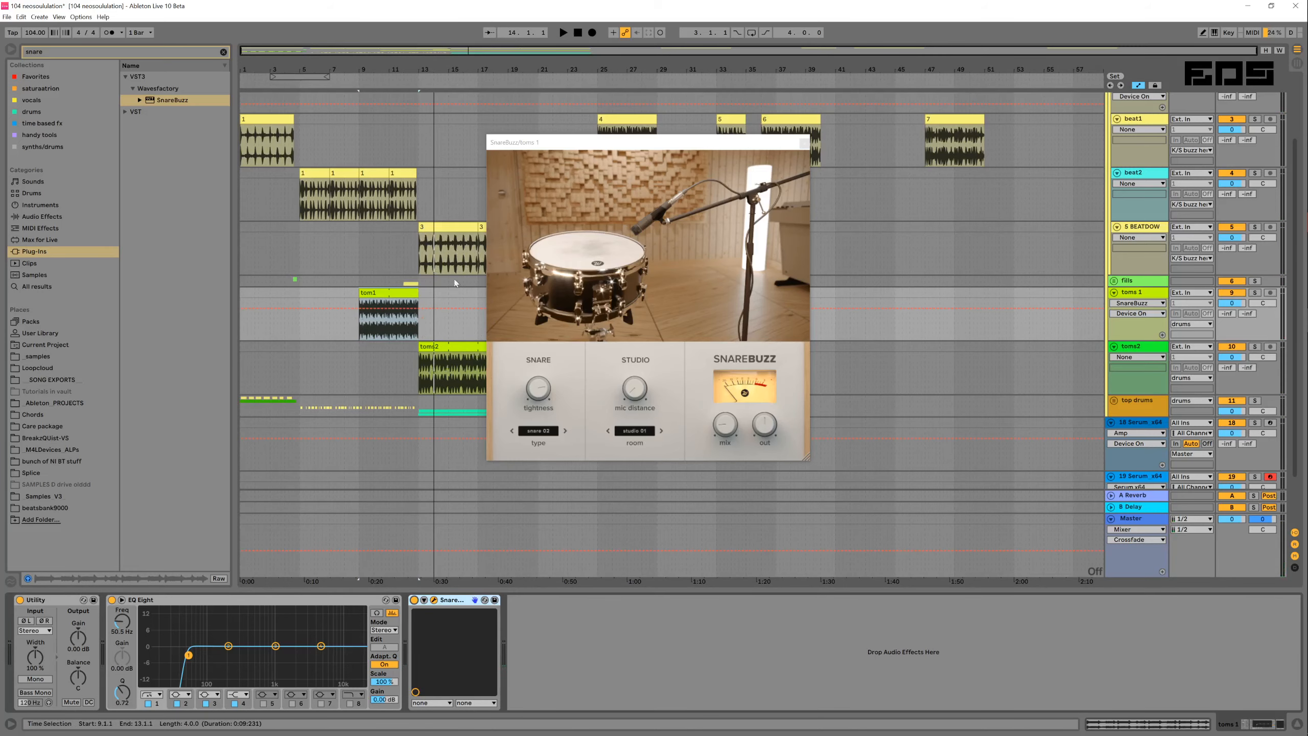
key(space)
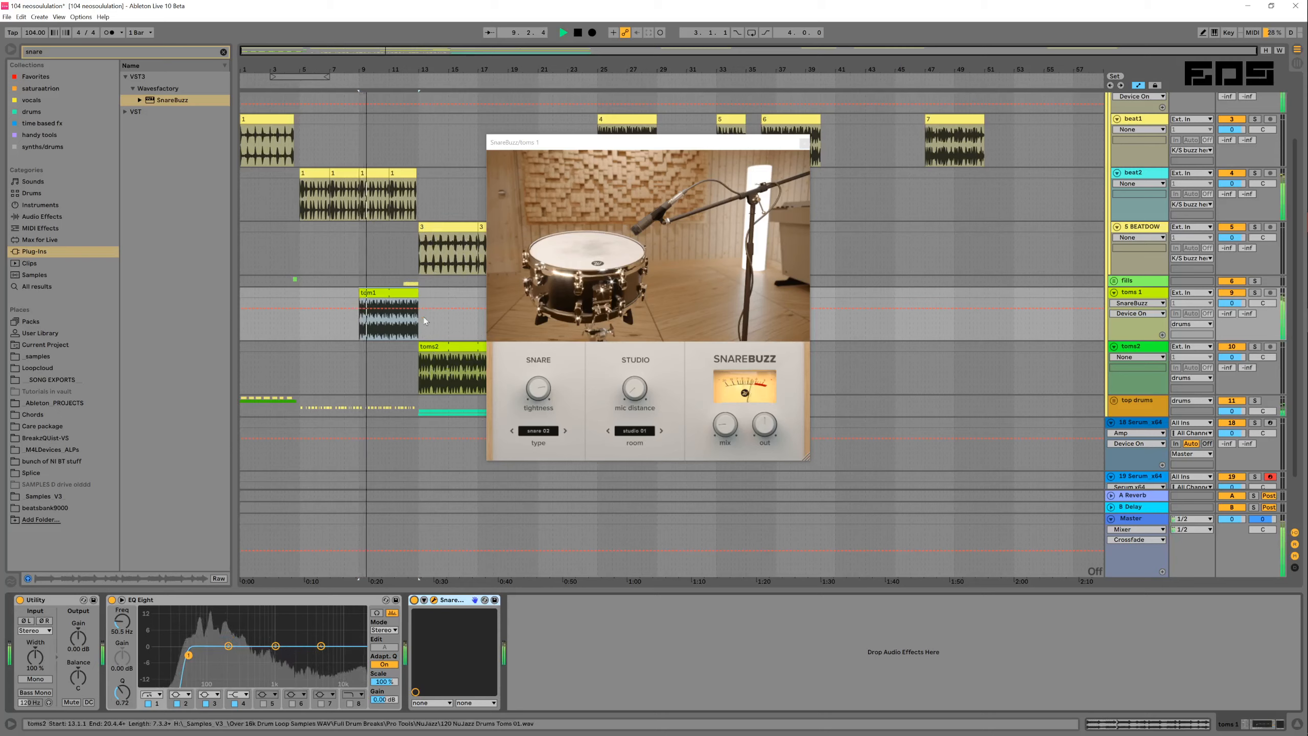
Shorten the tom1 clip so it ends at 12.2.1 and play it back
click(403, 264)
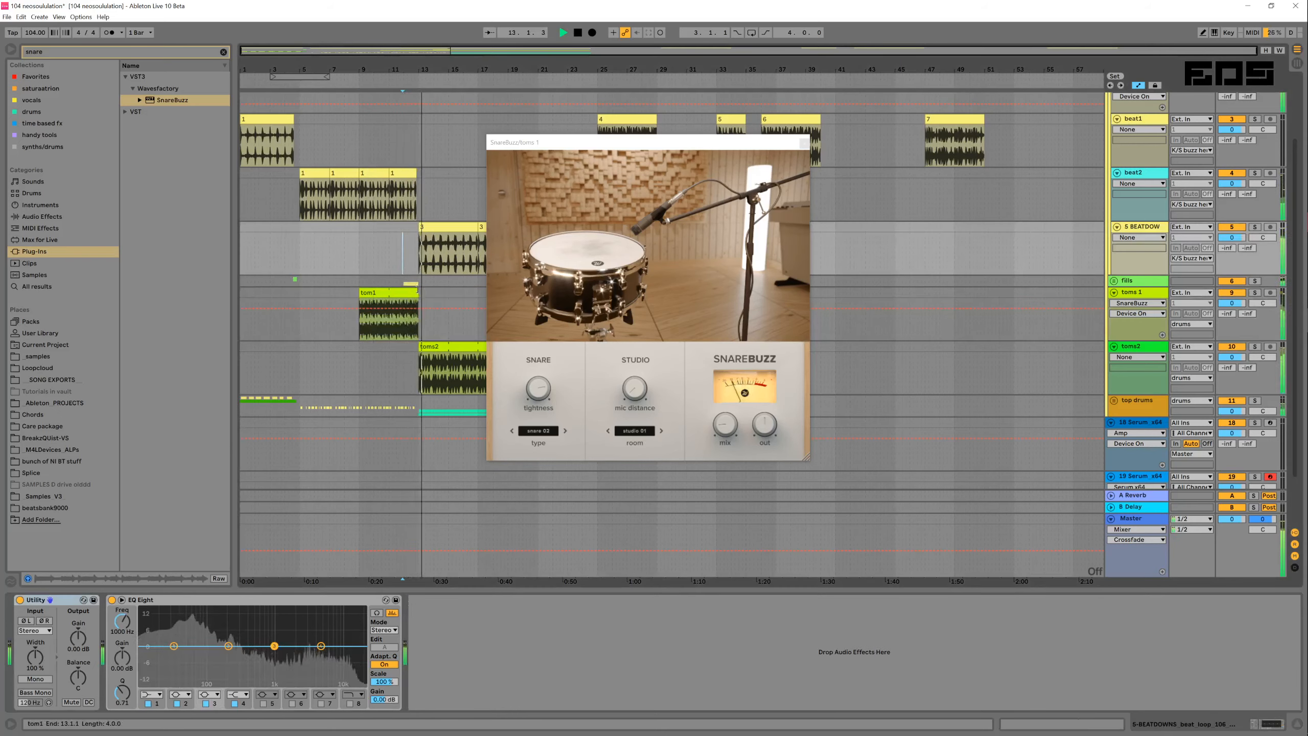
drag(417, 289, 410, 296)
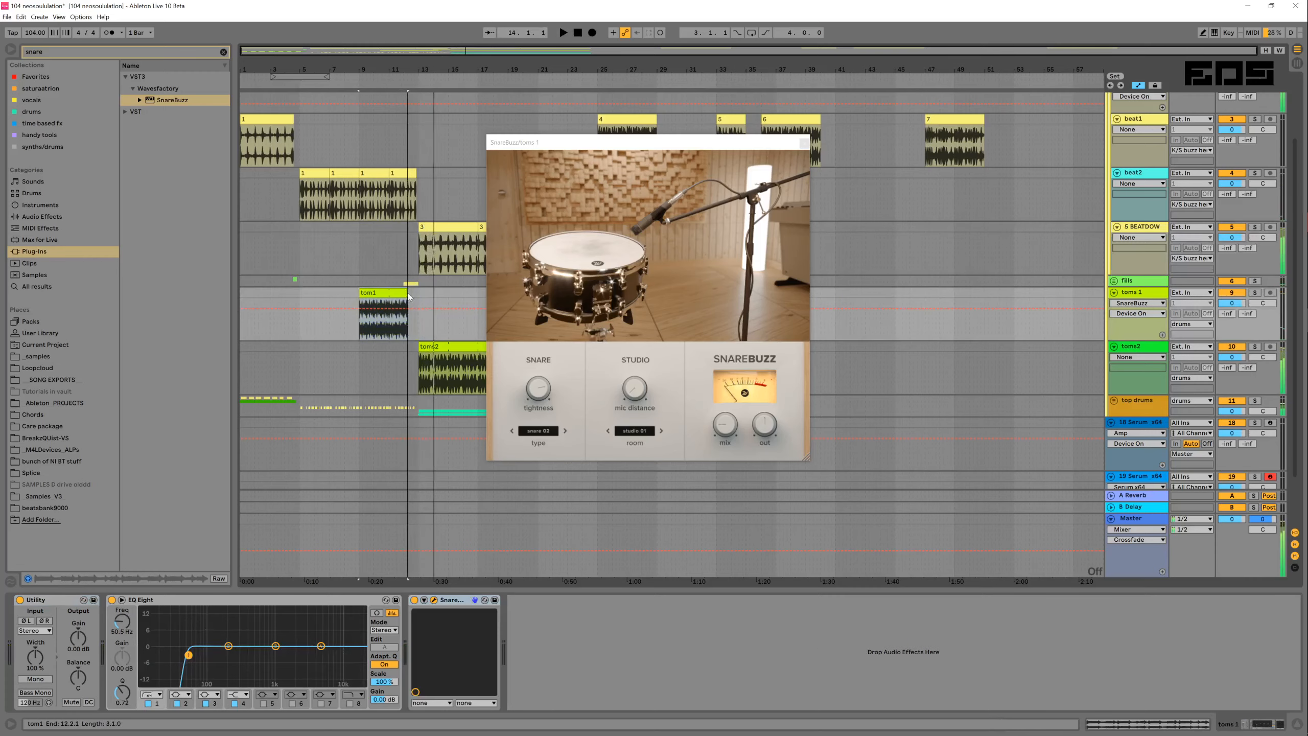
key(space)
Extend the tom1 clip's end to just past 12.2.4 and replay the transition into the toms2 section
drag(404, 69, 404, 103)
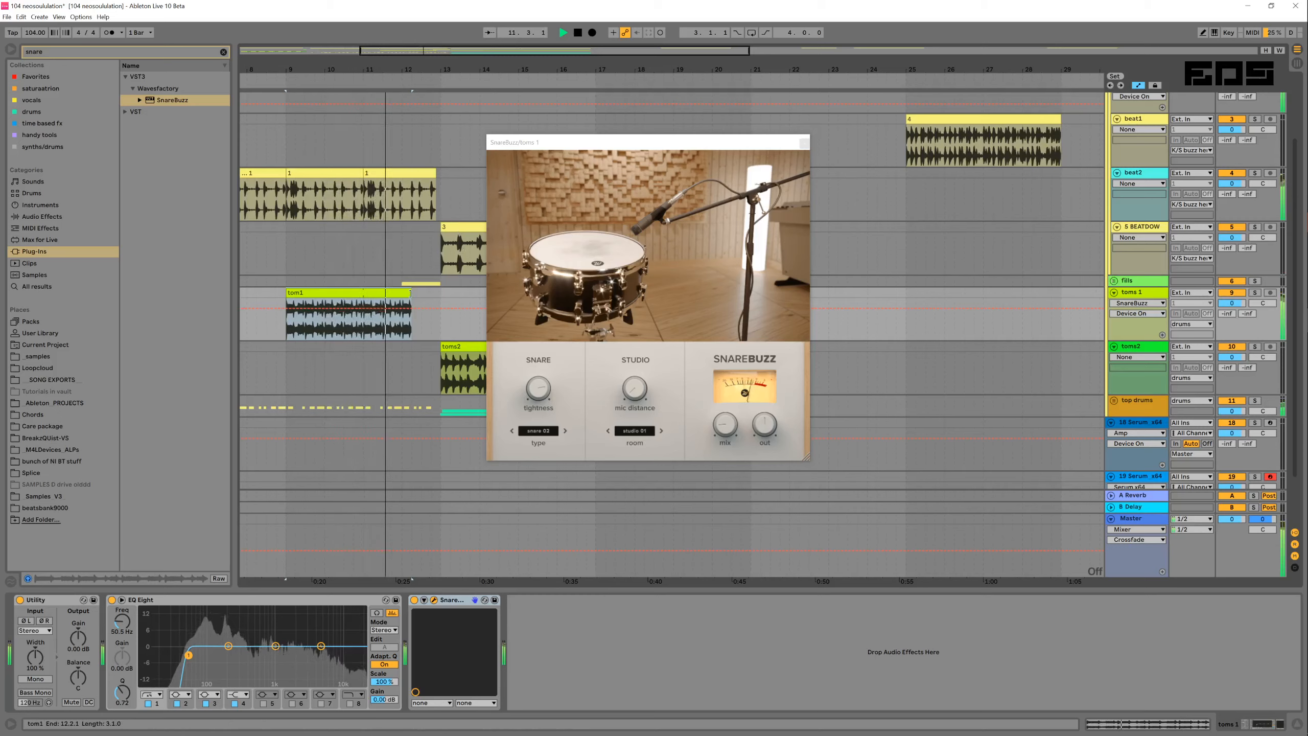
drag(410, 294, 421, 298)
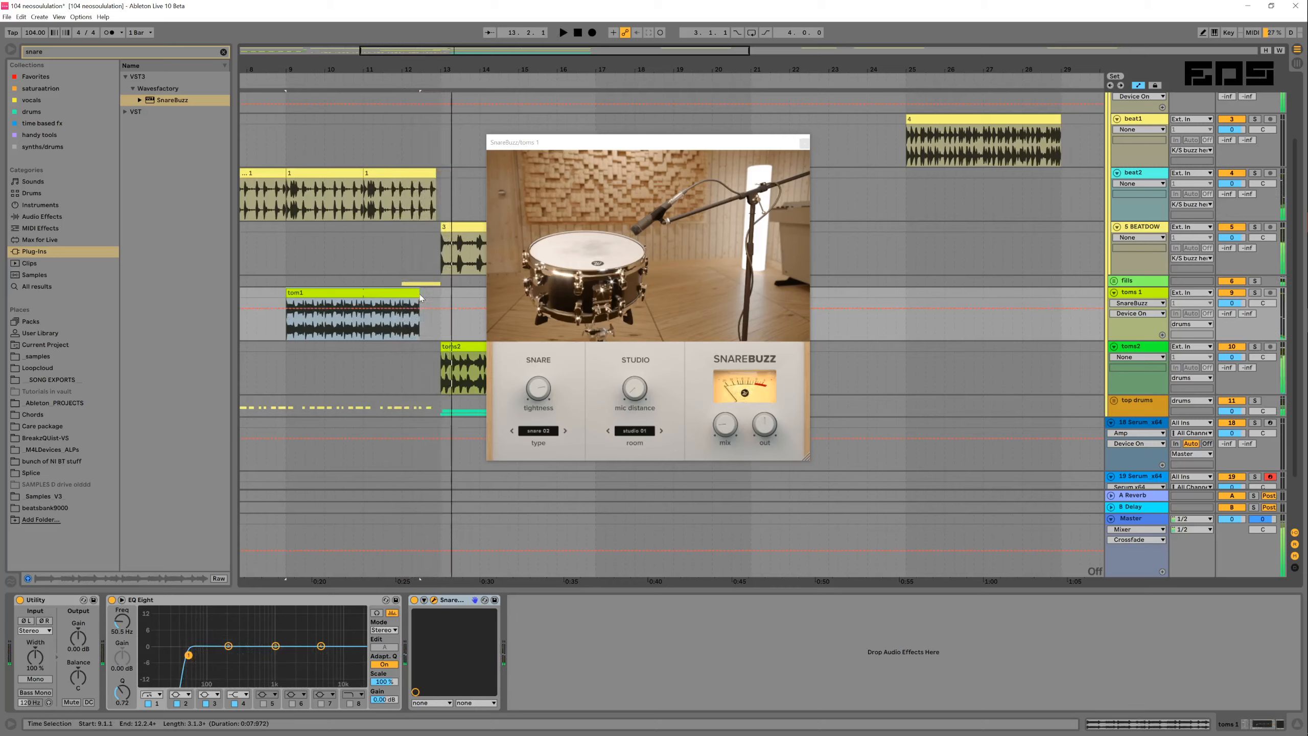
click(401, 268)
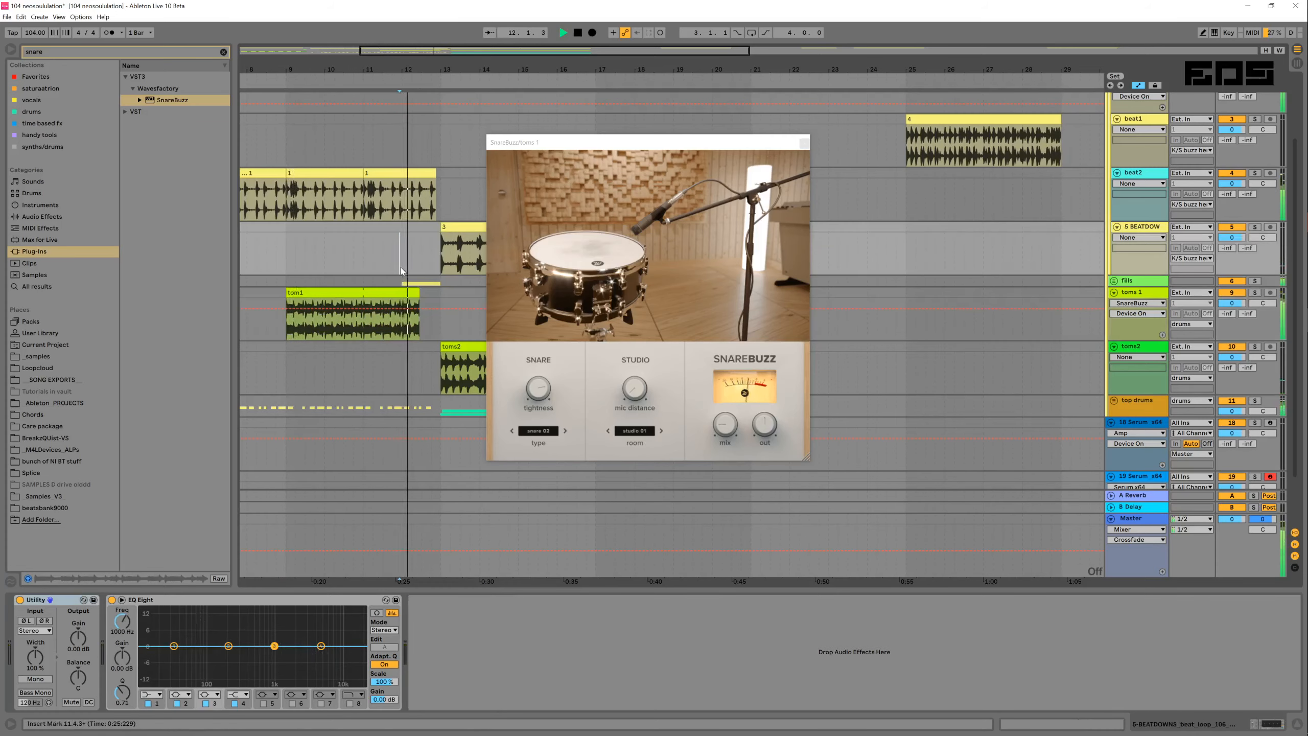
key(space)
click(418, 293)
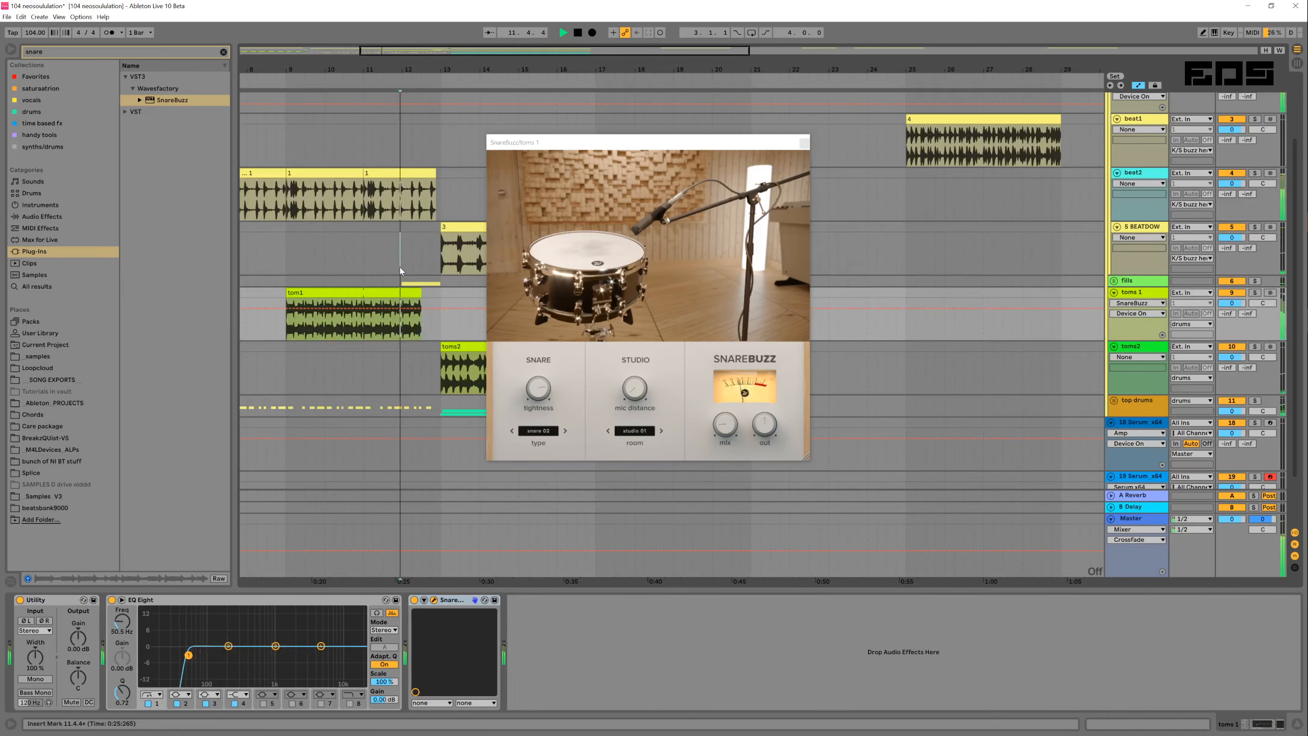
click(400, 267)
key(space)
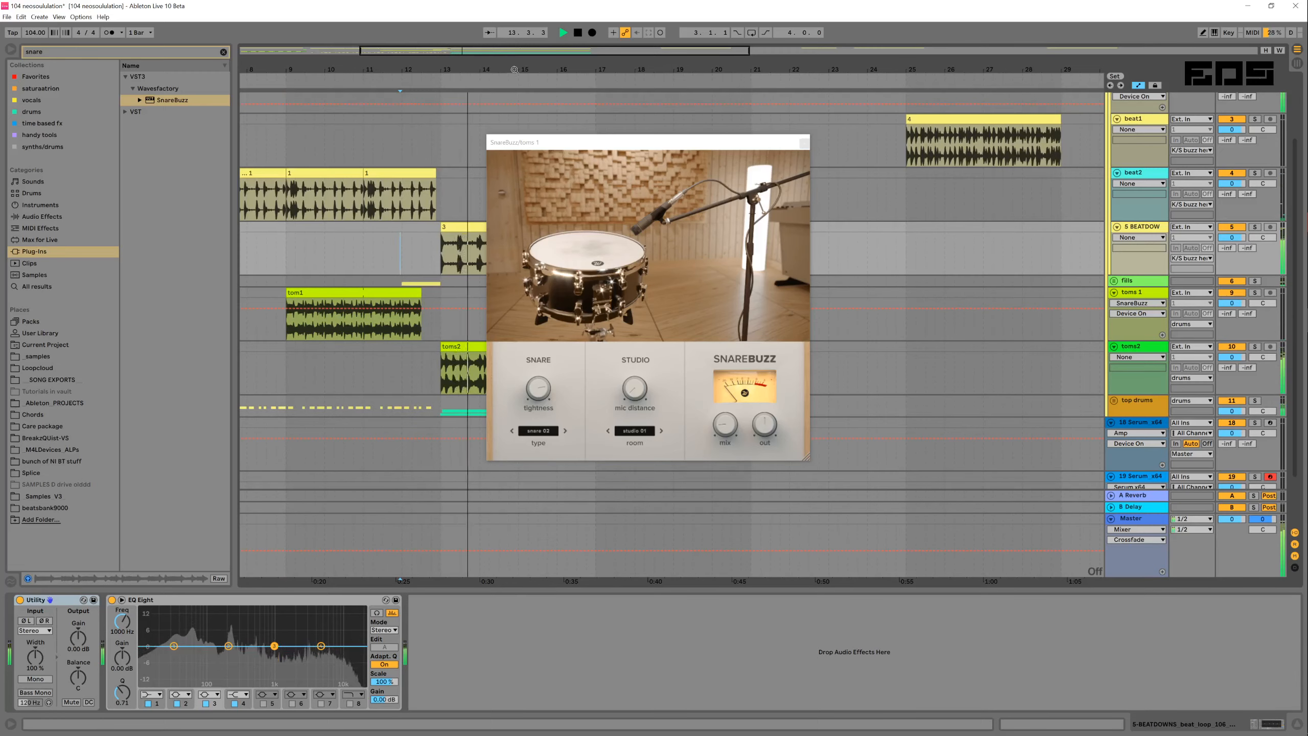
Select the toms2 clip, close the toms 1 plug-in window, load SnareBuzz onto the toms2 track and play it back
drag(552, 69, 448, 76)
click(426, 344)
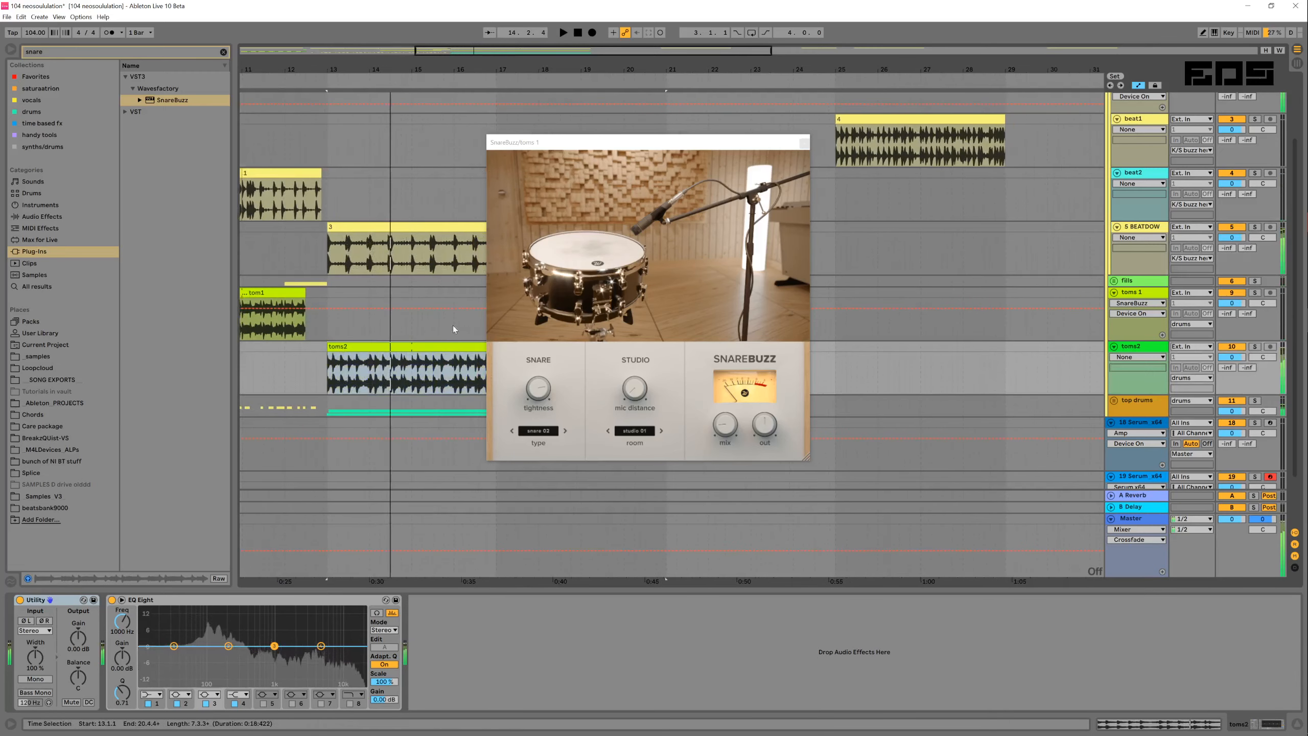
click(804, 143)
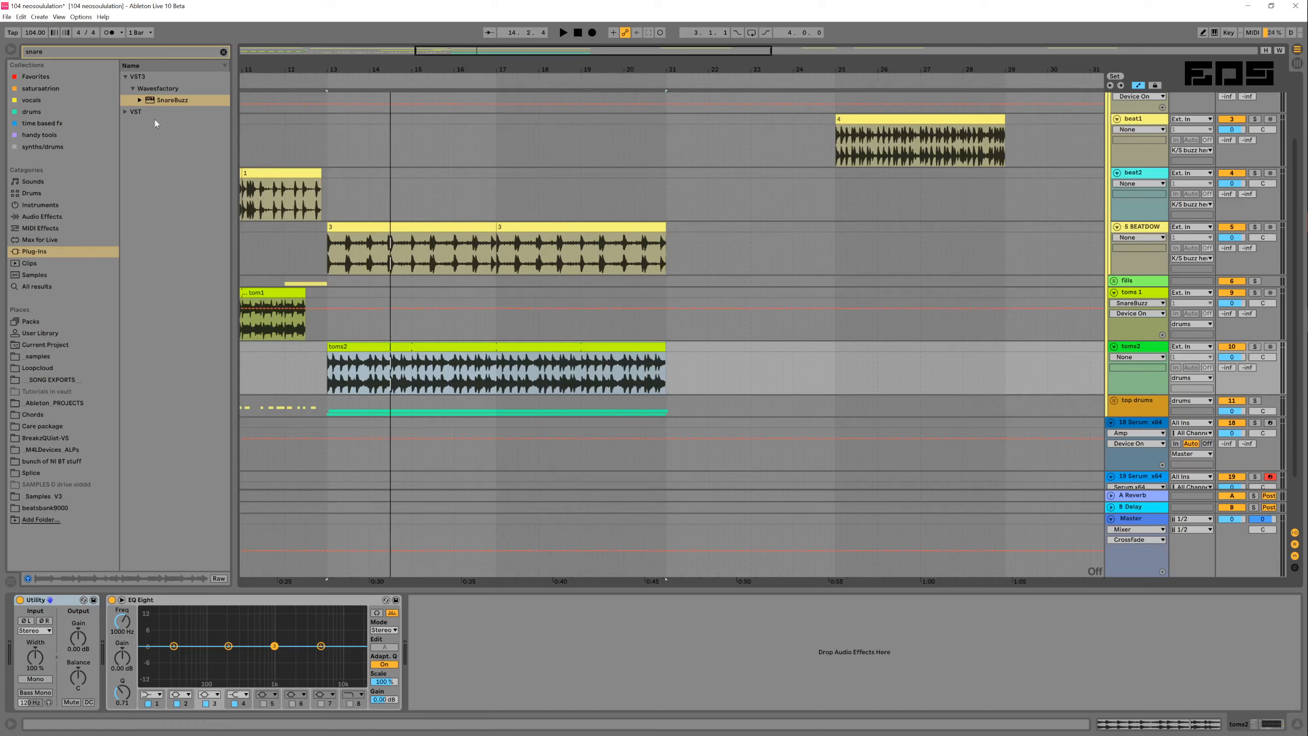
click(172, 102)
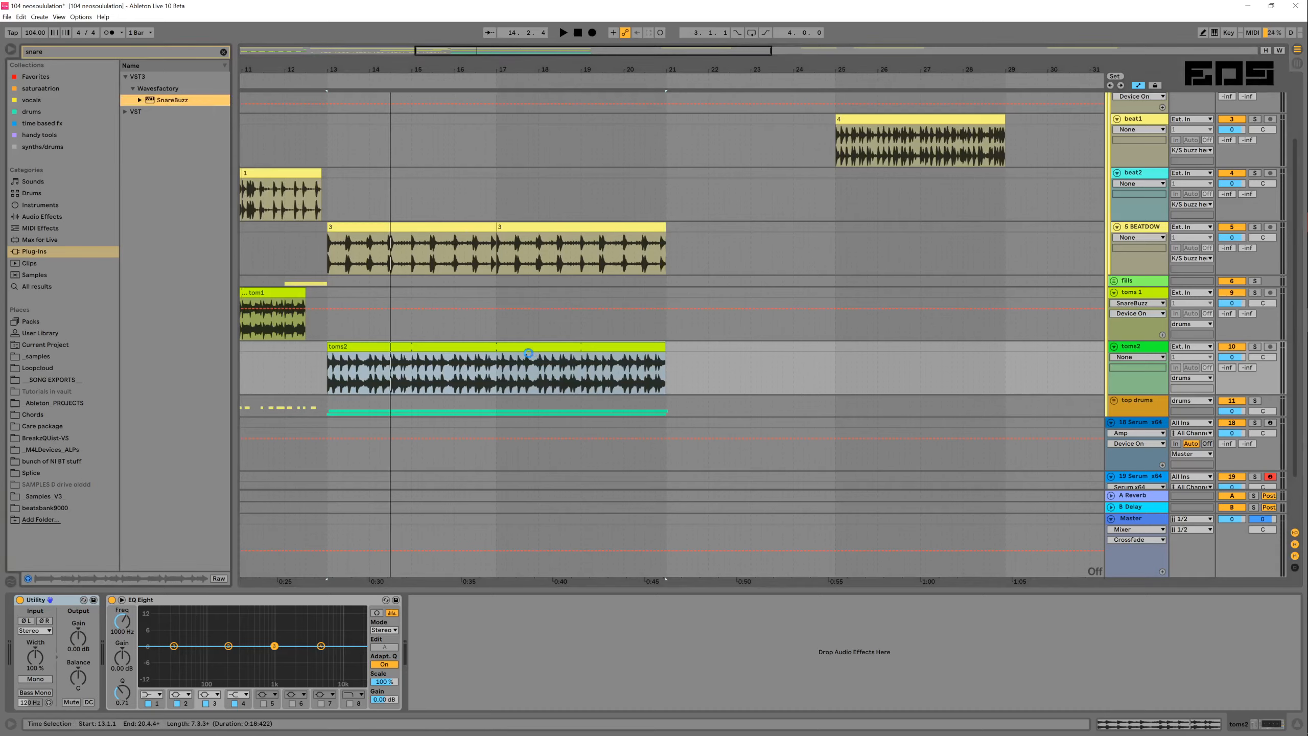
key(space)
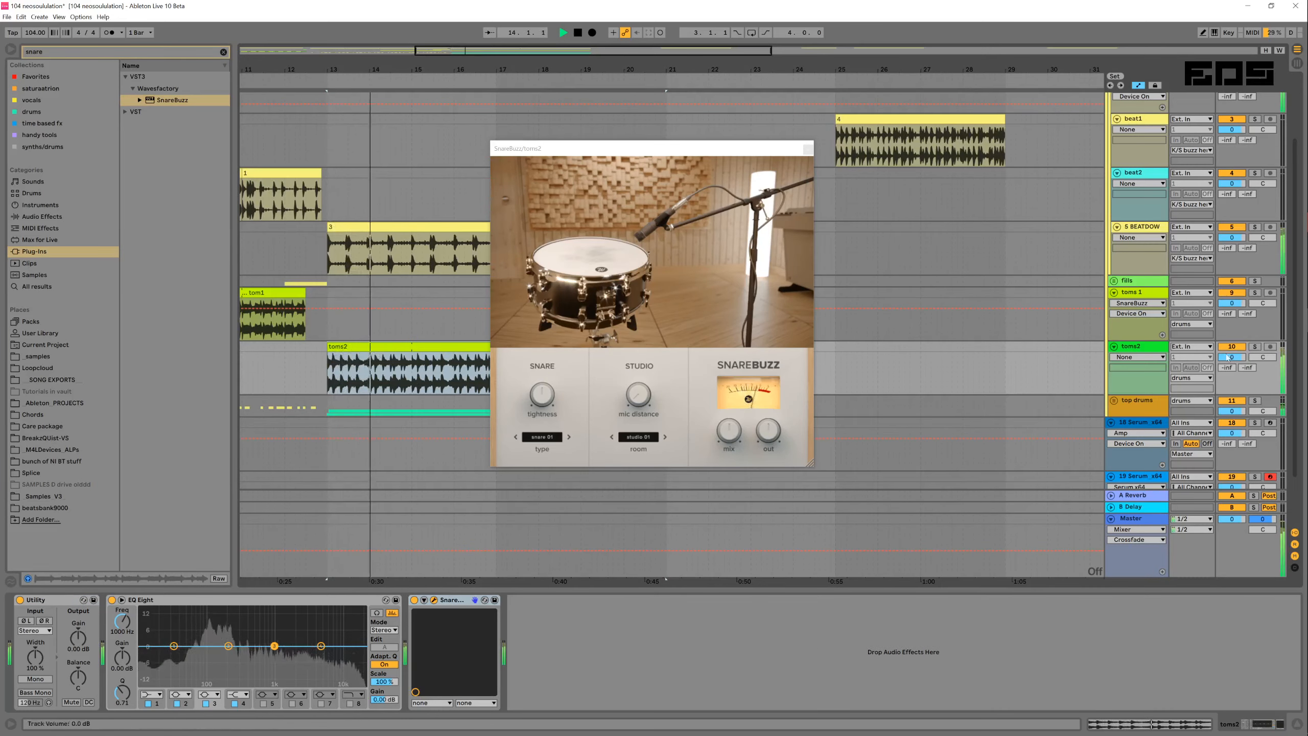
Solo toms2, audition its SnareBuzz snare types up to snare 03, and reduce the snare tightness
click(1255, 347)
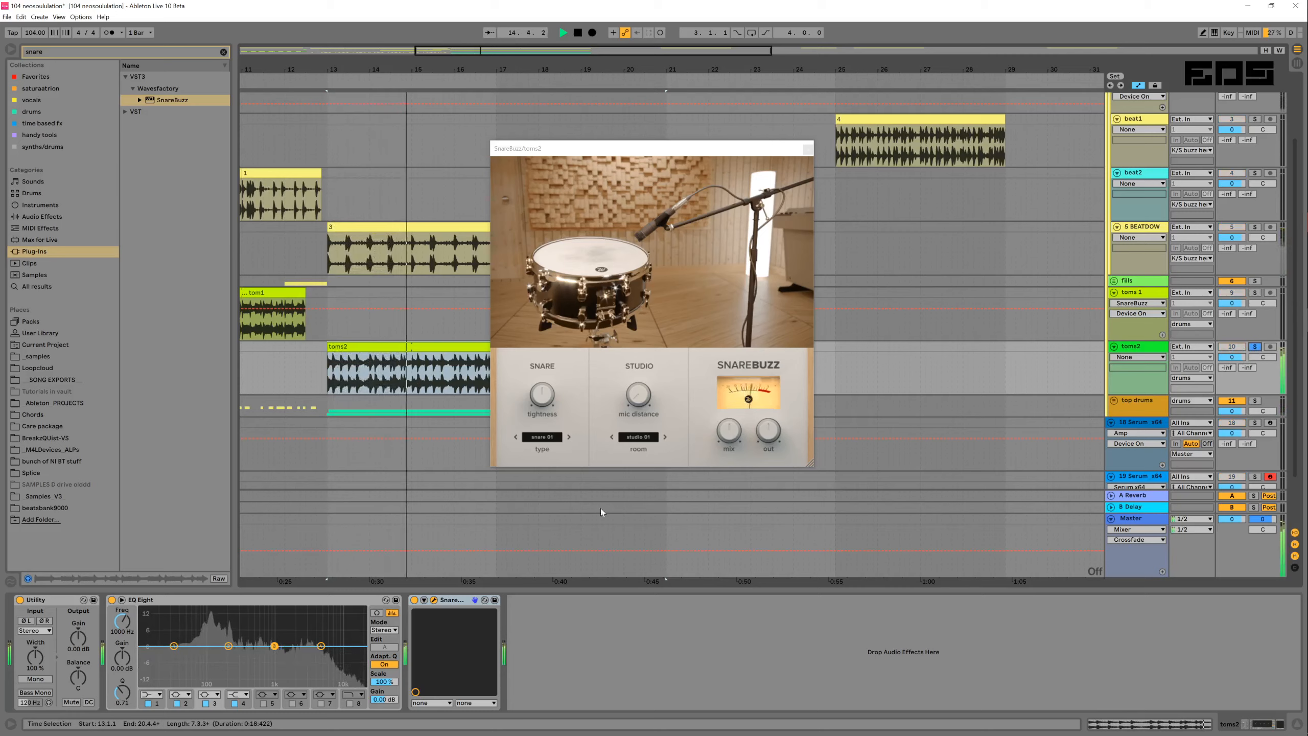
click(569, 437)
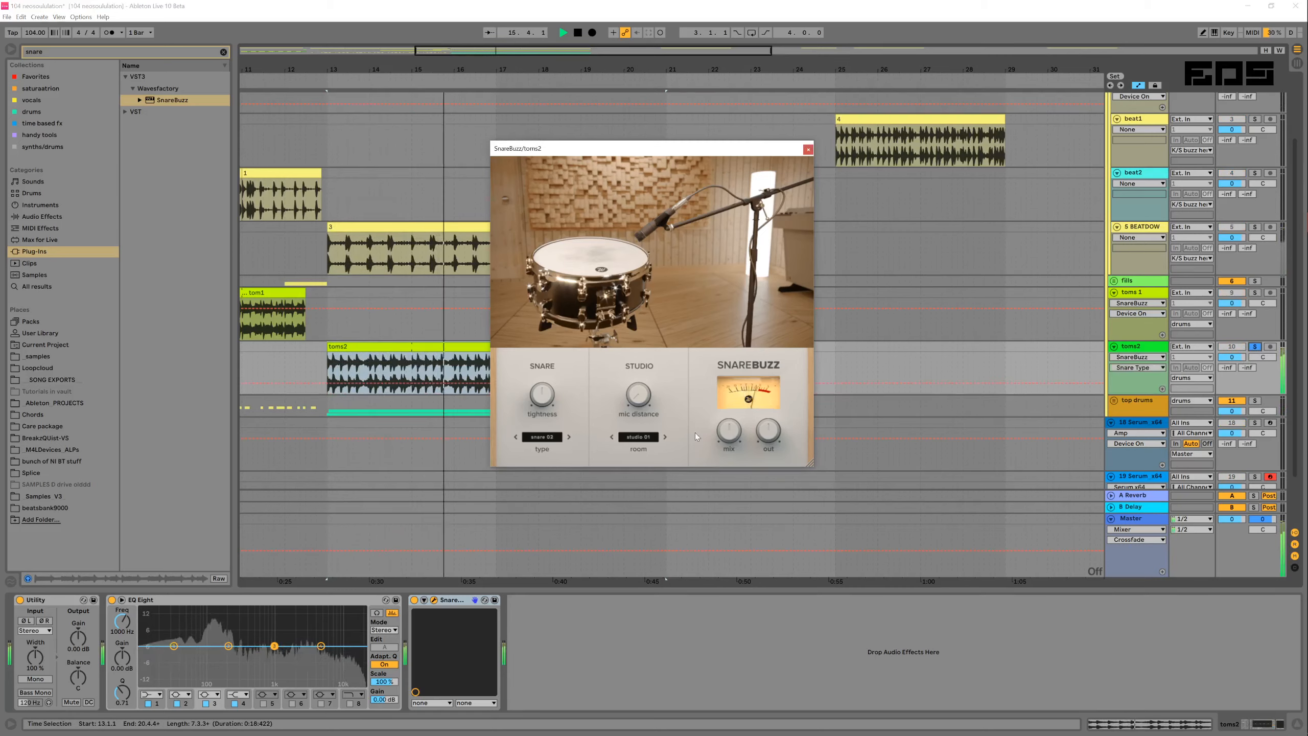
click(569, 436)
key(space)
key(space)
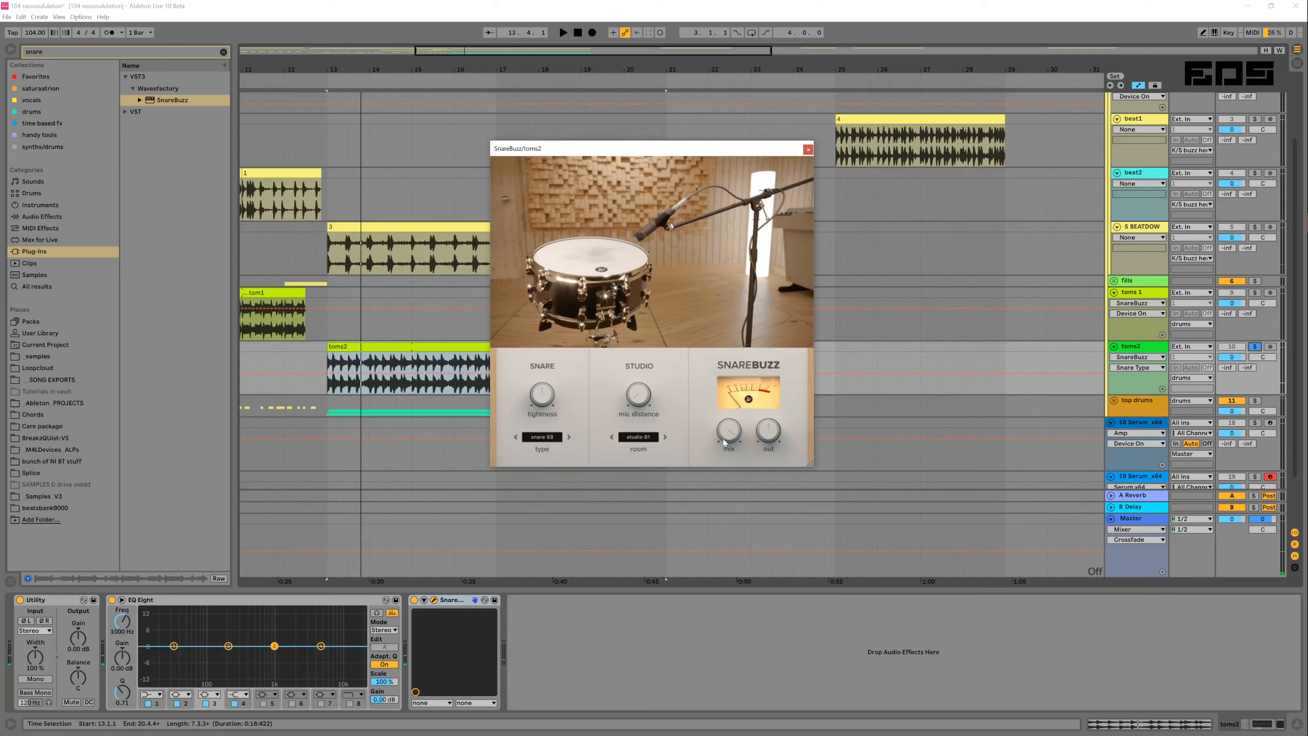
drag(542, 395, 544, 424)
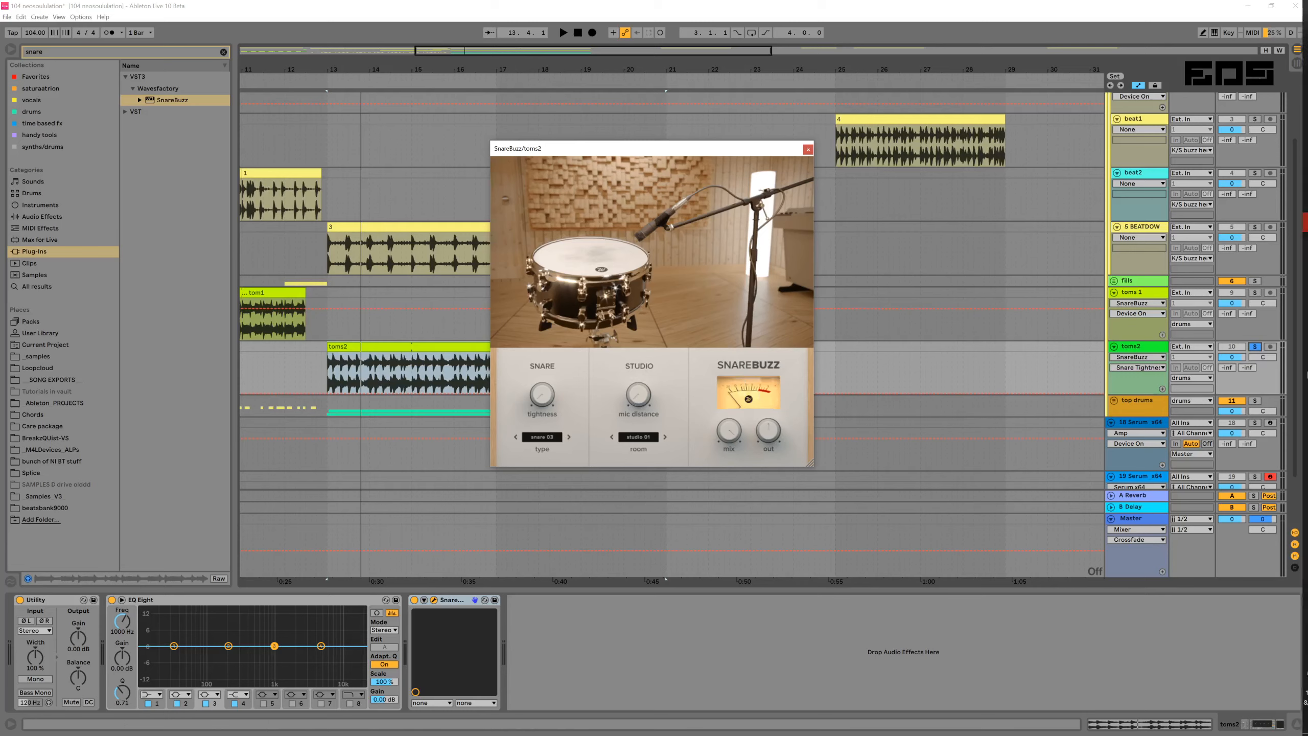
Unsolo toms2 and audition different SnareBuzz snare types during full-mix playback, ending on snare 01
click(1257, 349)
key(space)
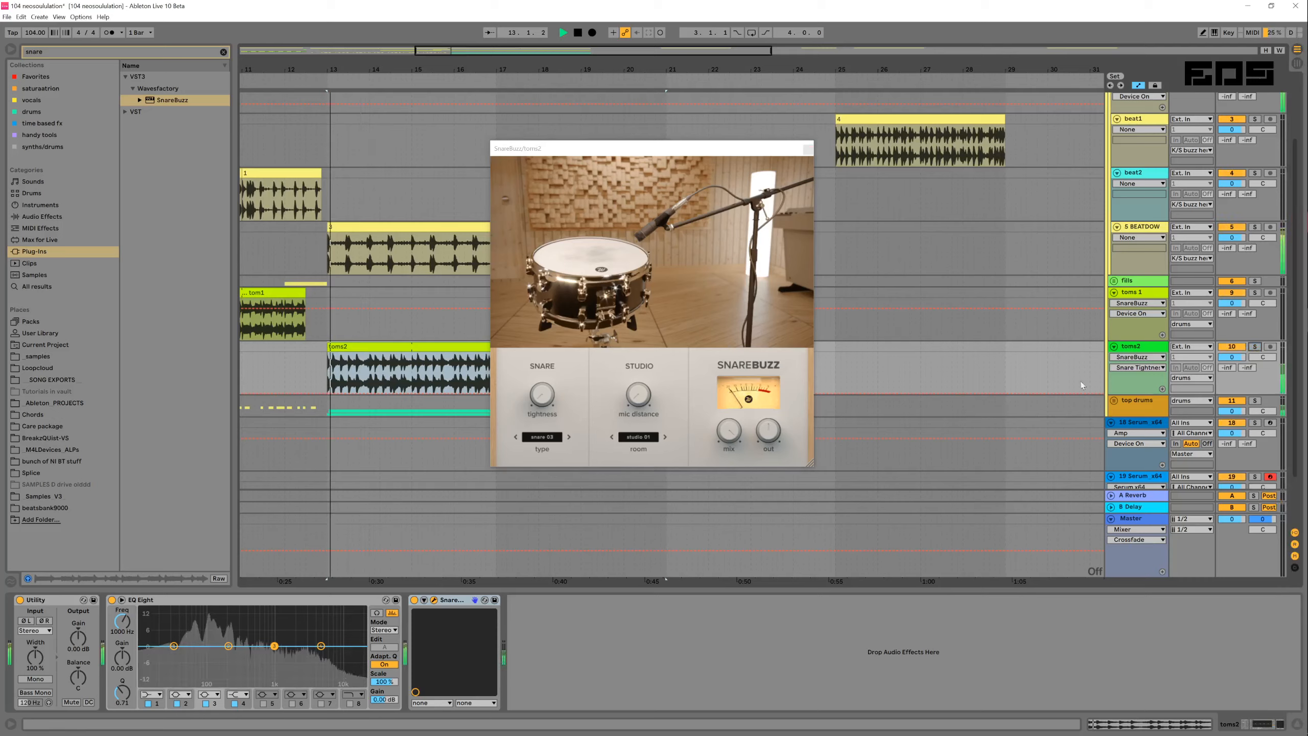
click(570, 437)
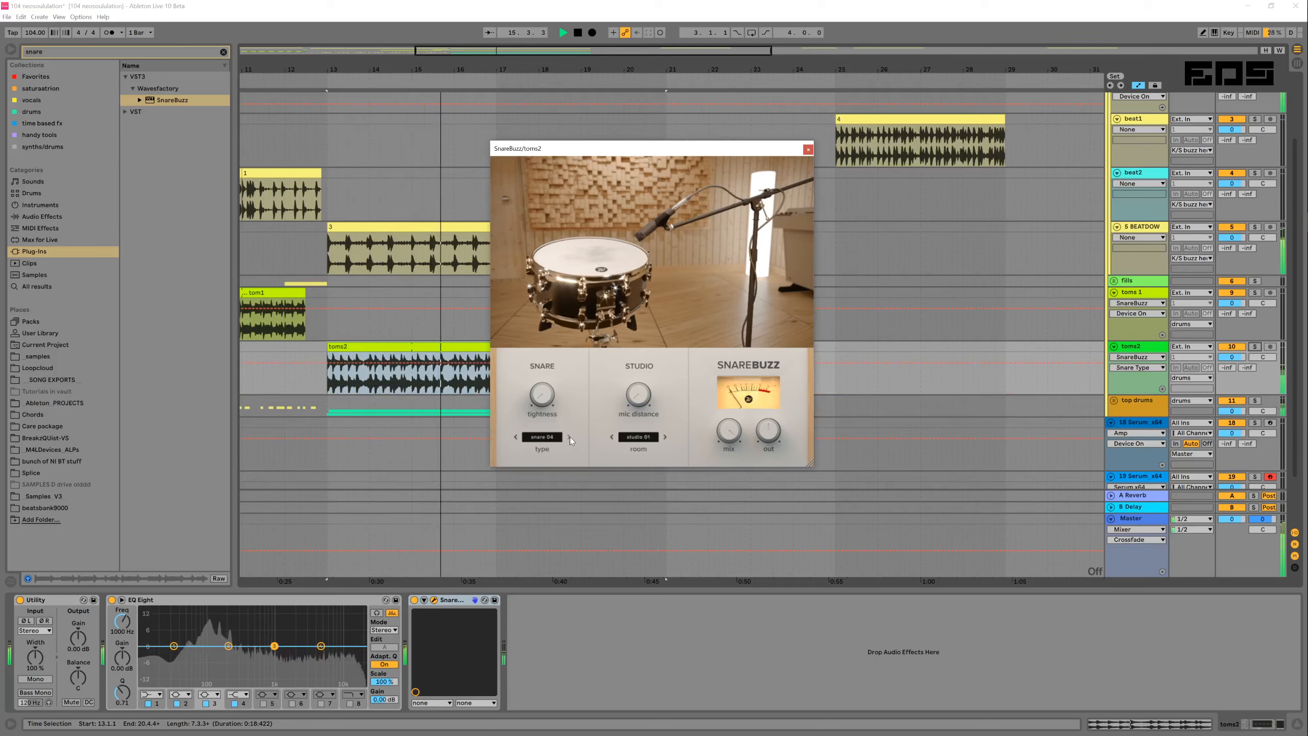
click(570, 437)
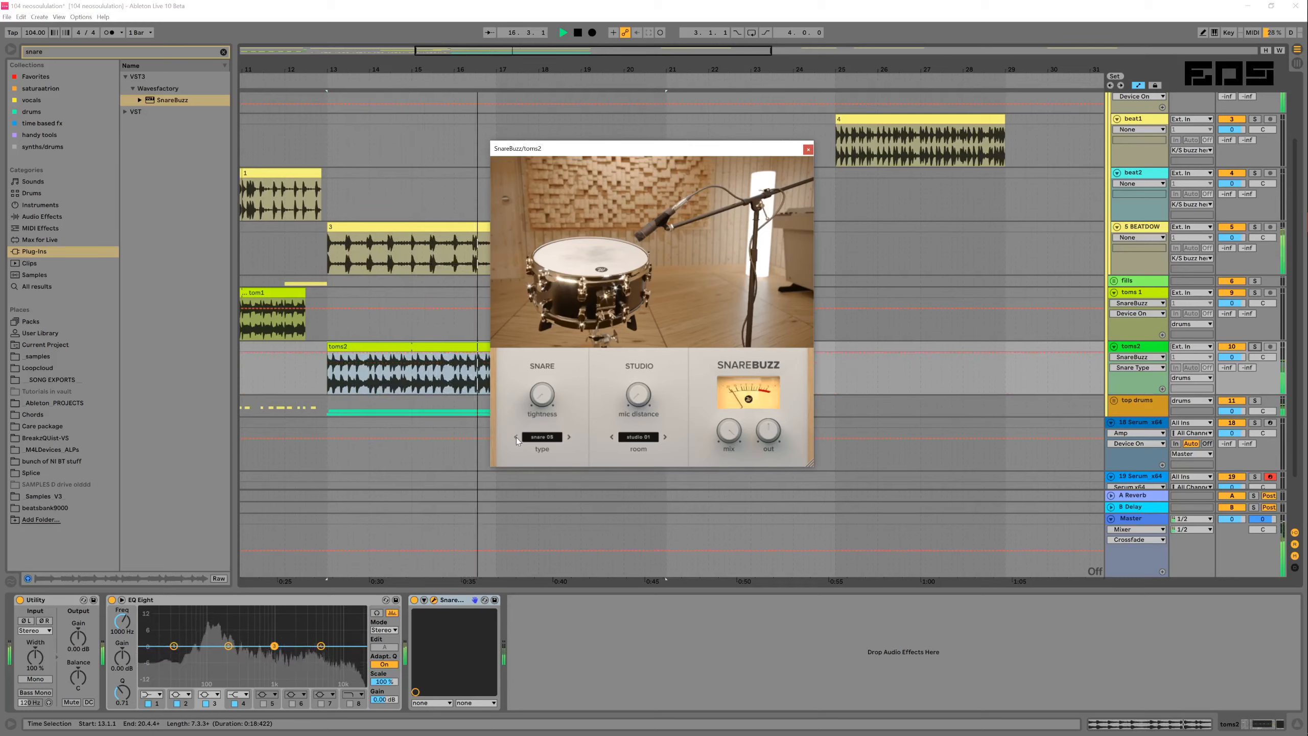
click(516, 438)
click(516, 438)
click(516, 438)
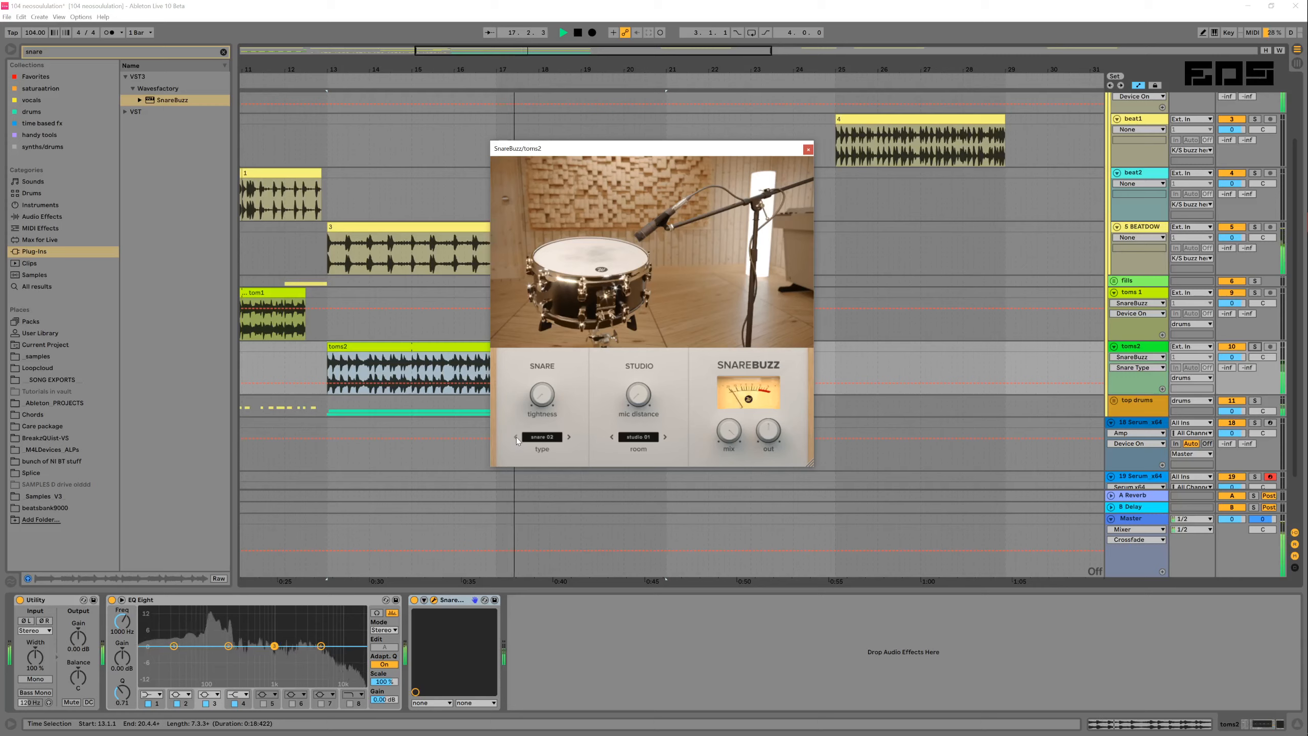
click(516, 437)
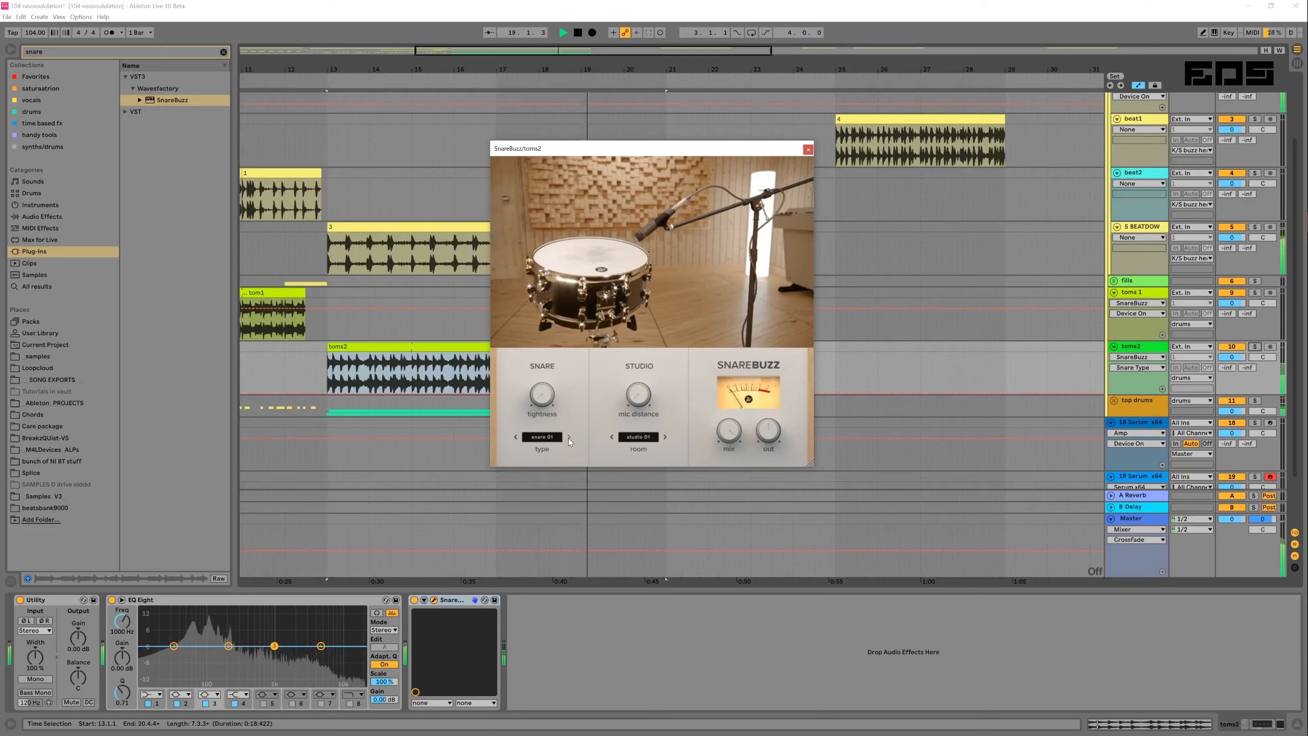
Check the SnareBuzz on toms 1, reselect the toms2 clip and set its snare type to snare 02
click(323, 294)
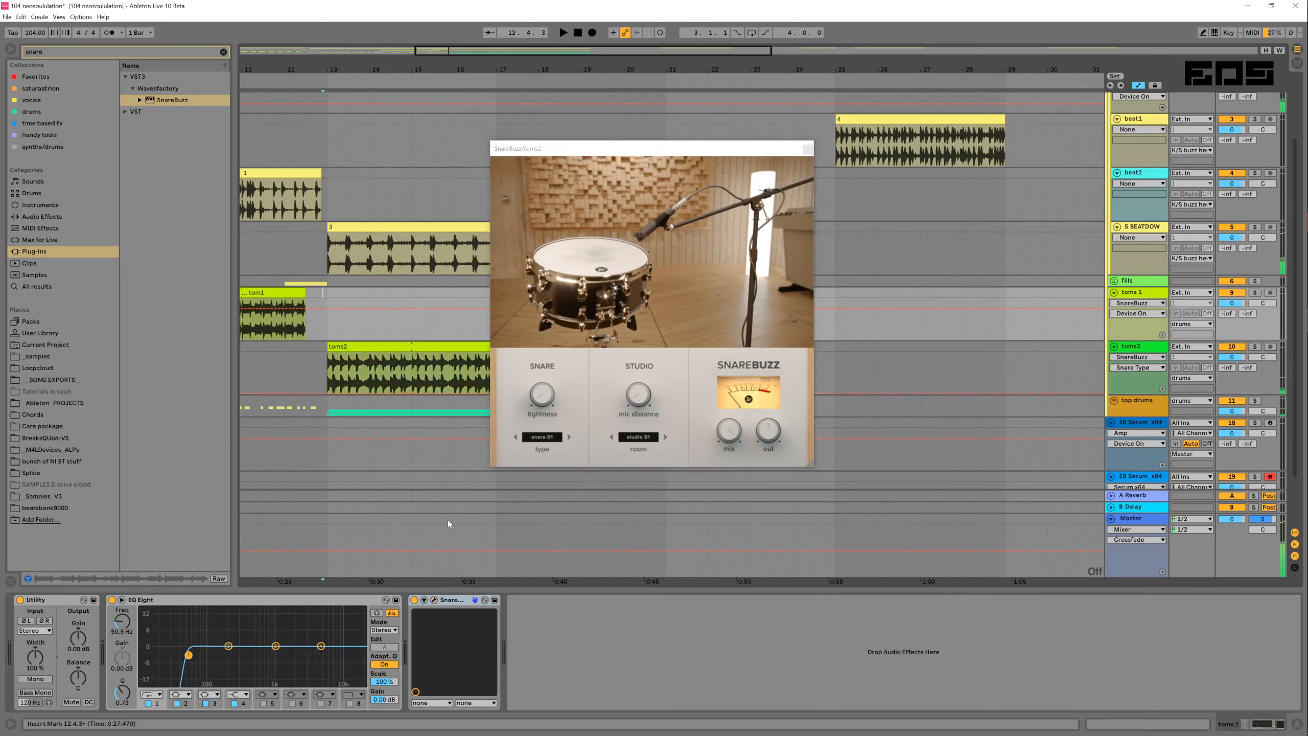
click(434, 600)
click(362, 345)
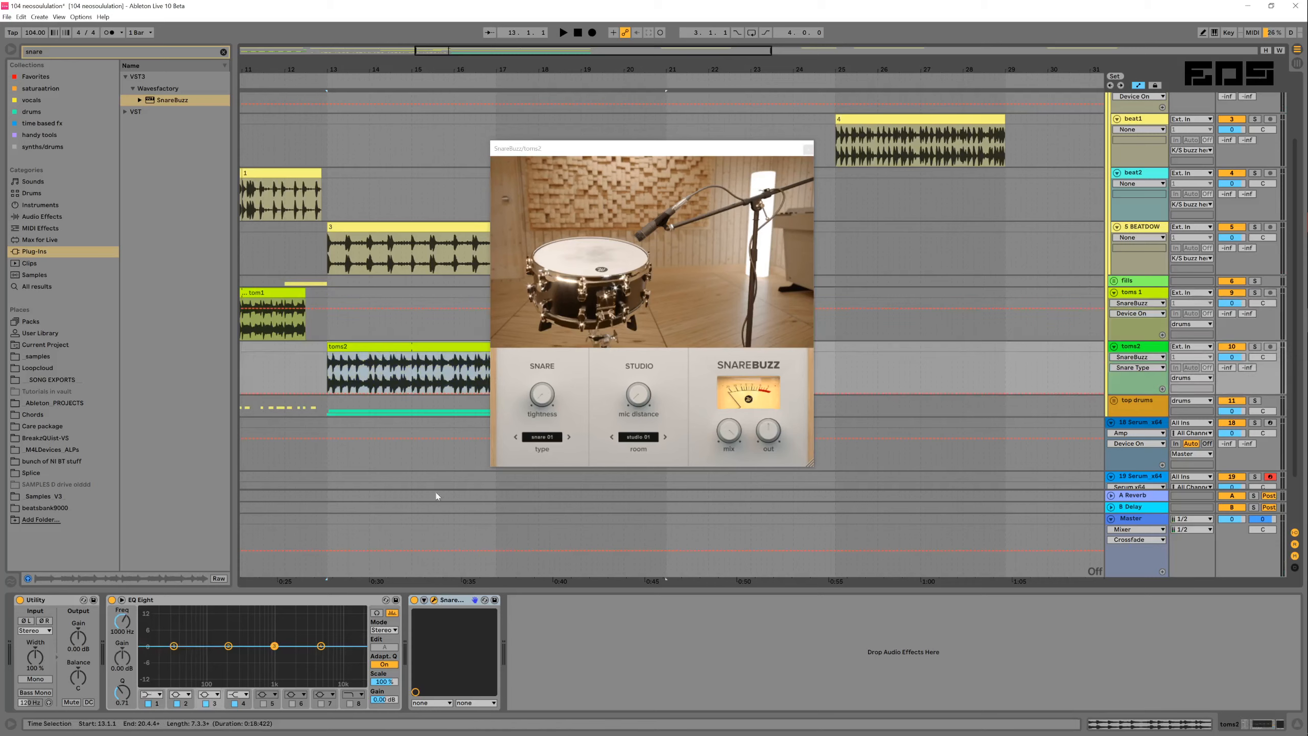
click(569, 436)
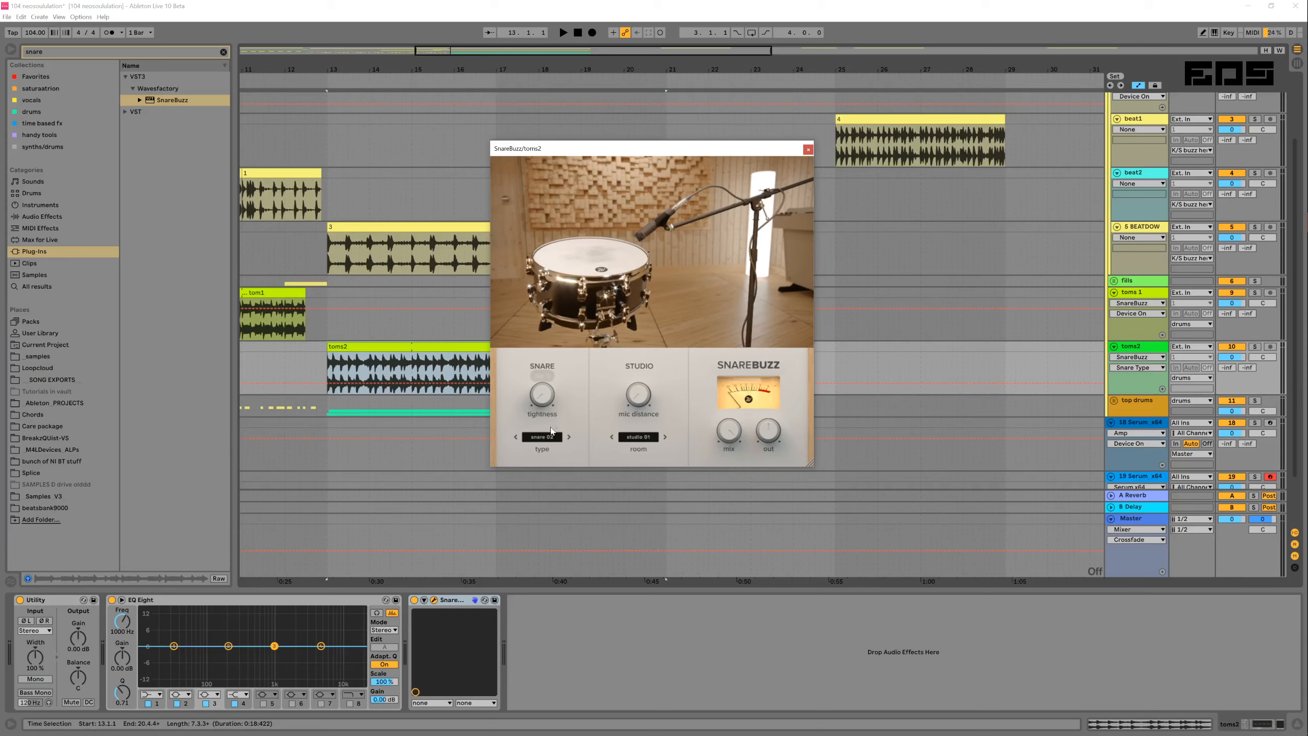
Try another SnareBuzz studio room on toms2, return to studio 01, and greatly increase the mic distance
double_click(666, 437)
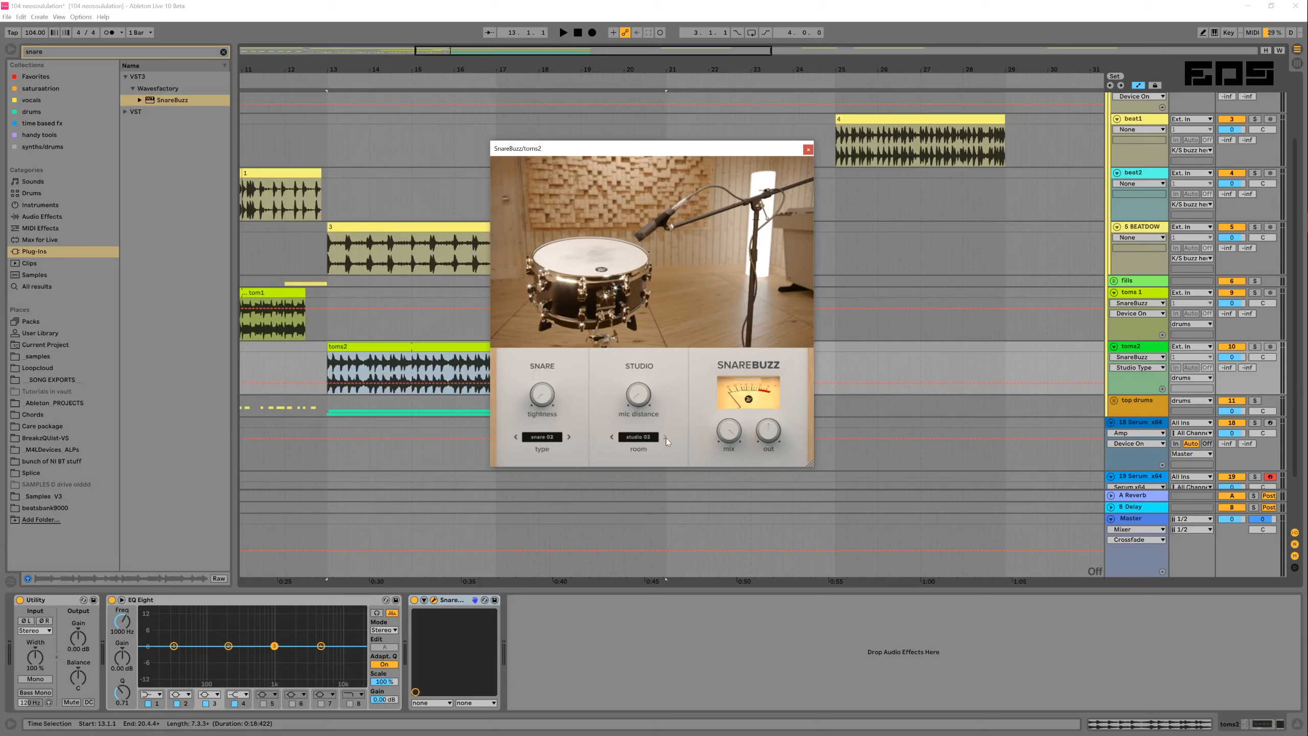
click(612, 437)
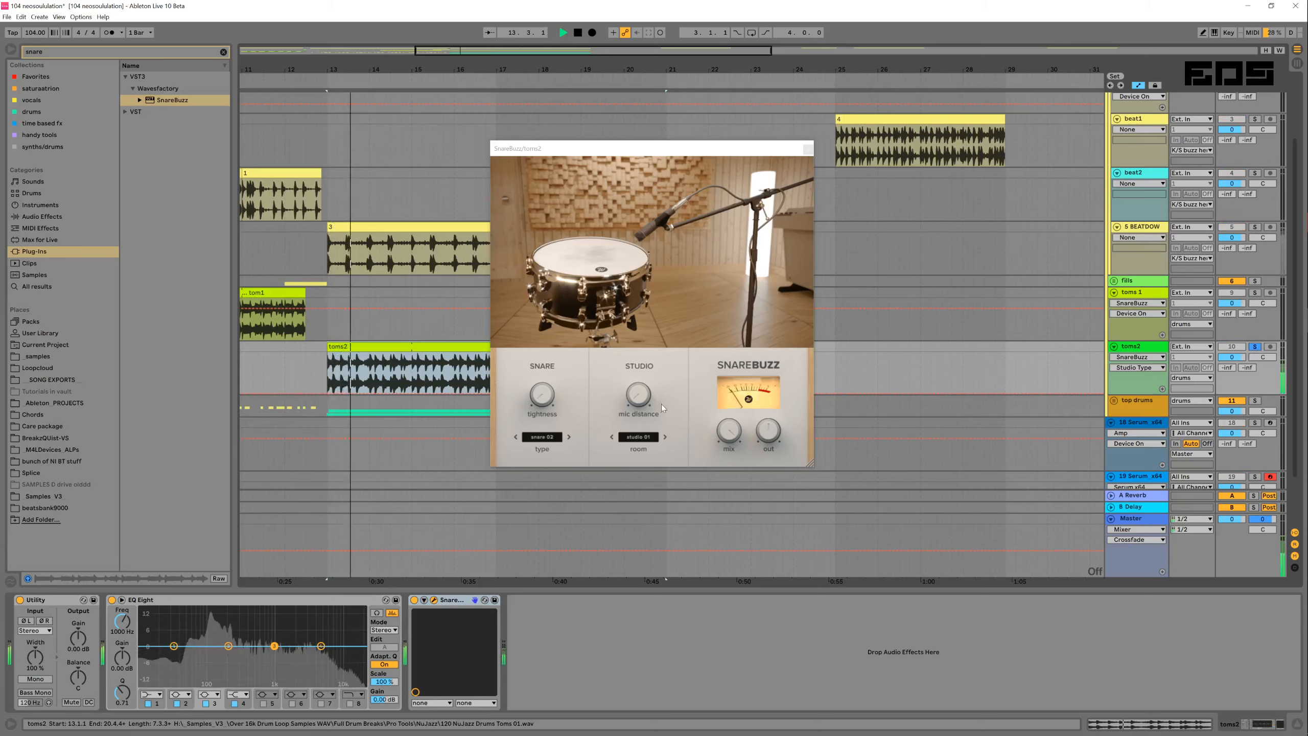
drag(639, 396, 651, 296)
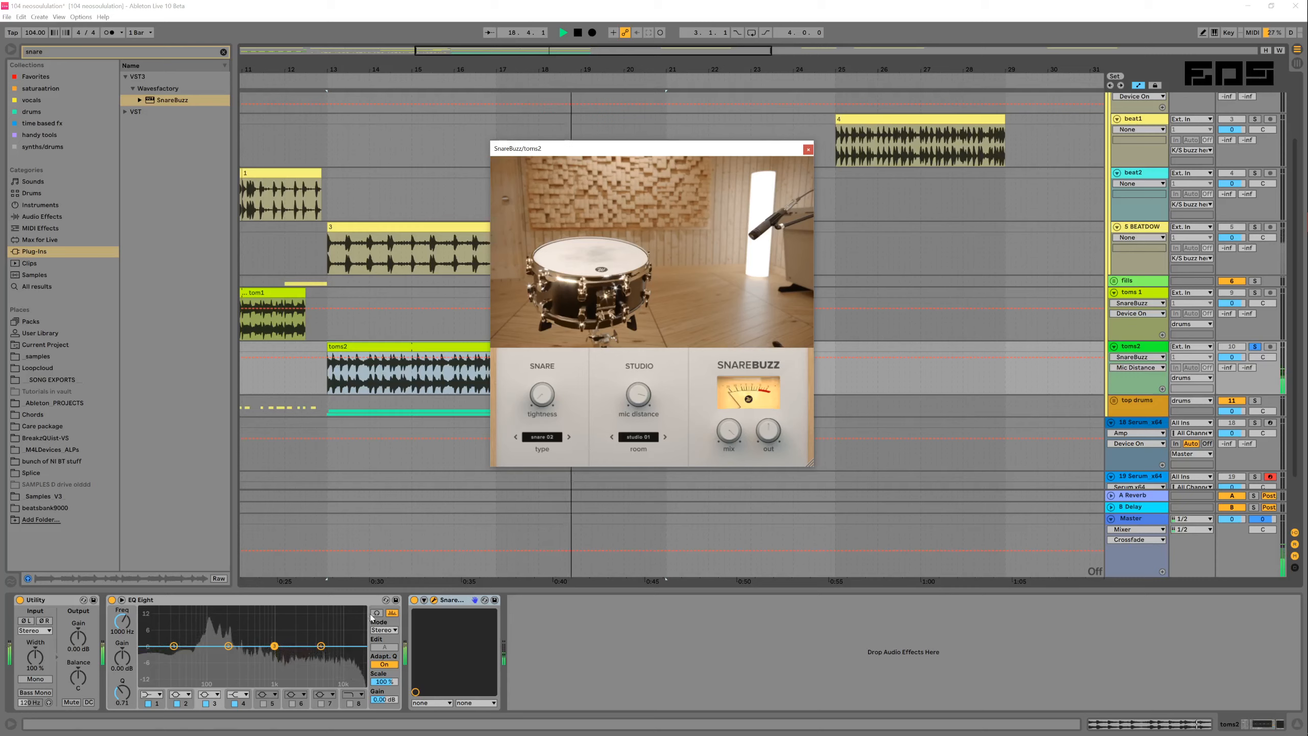
Clear the browser search within Favorites, load FabFilter Pro-Q 3 after SnareBuzz on toms2, and hide the browser
click(35, 76)
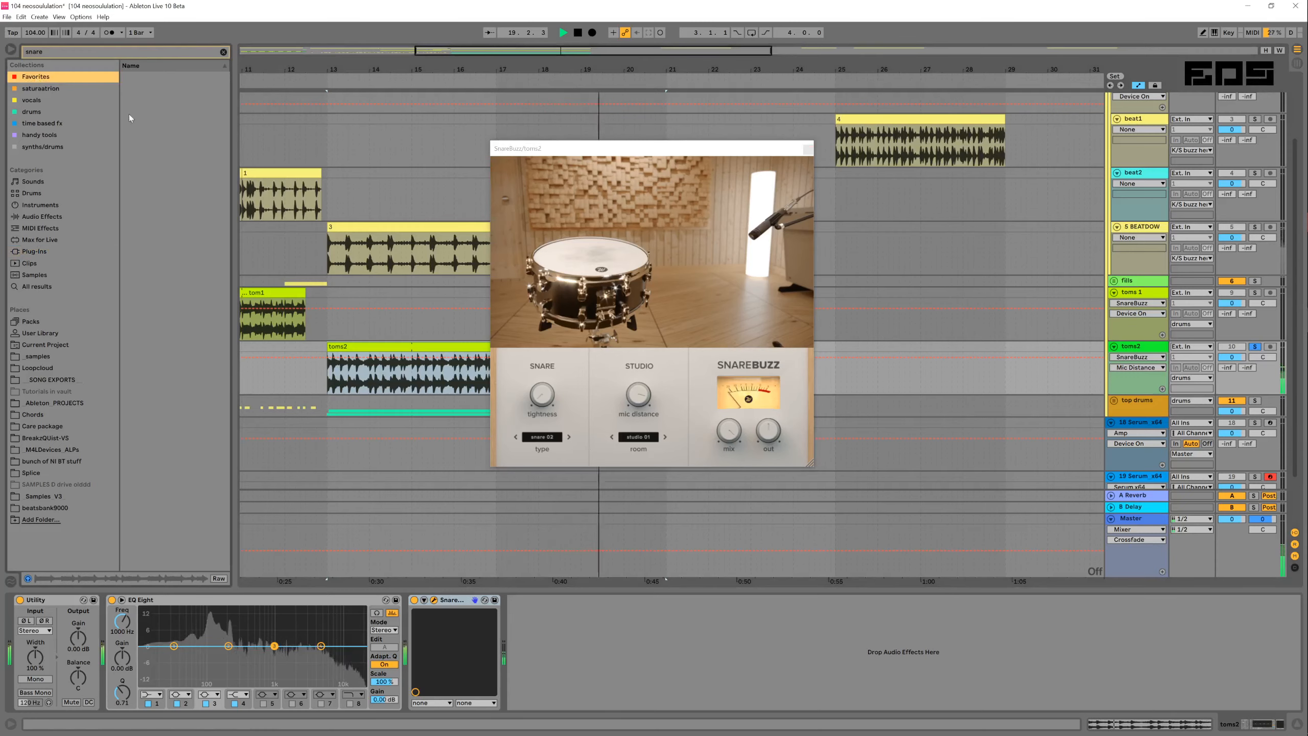
click(222, 52)
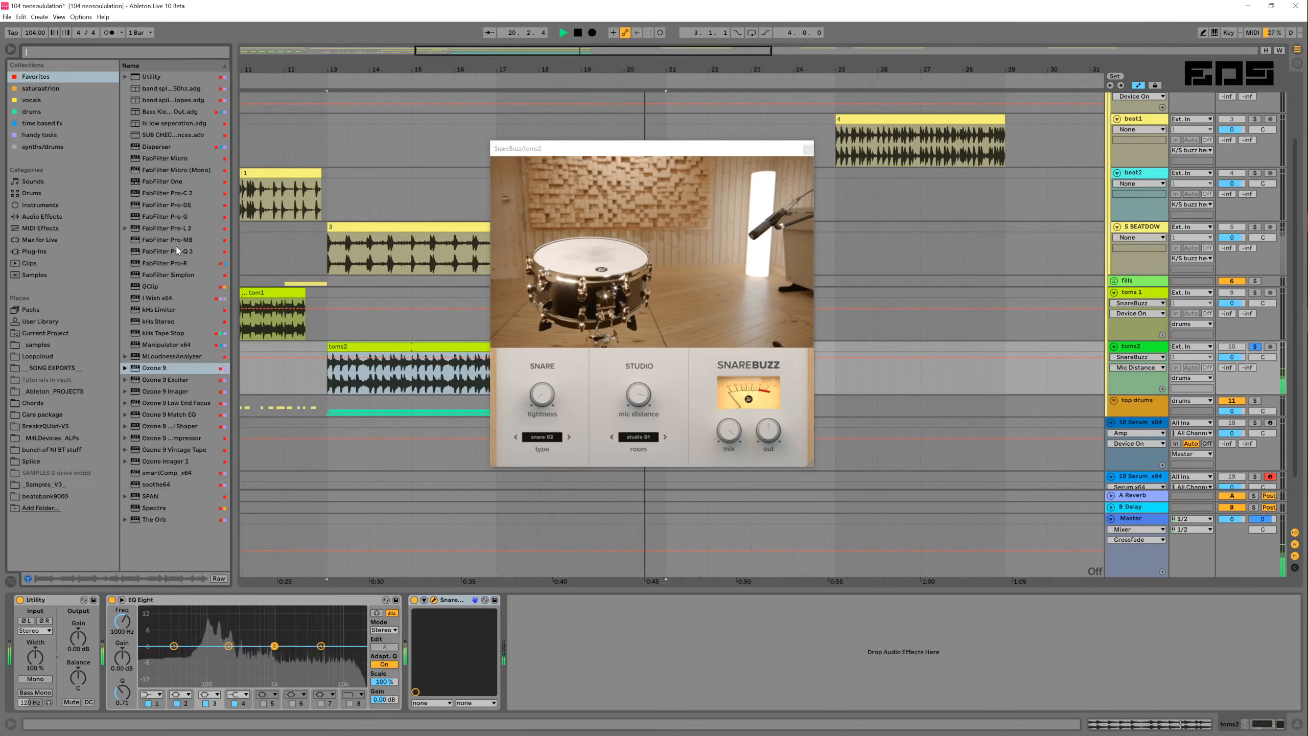
double_click(177, 251)
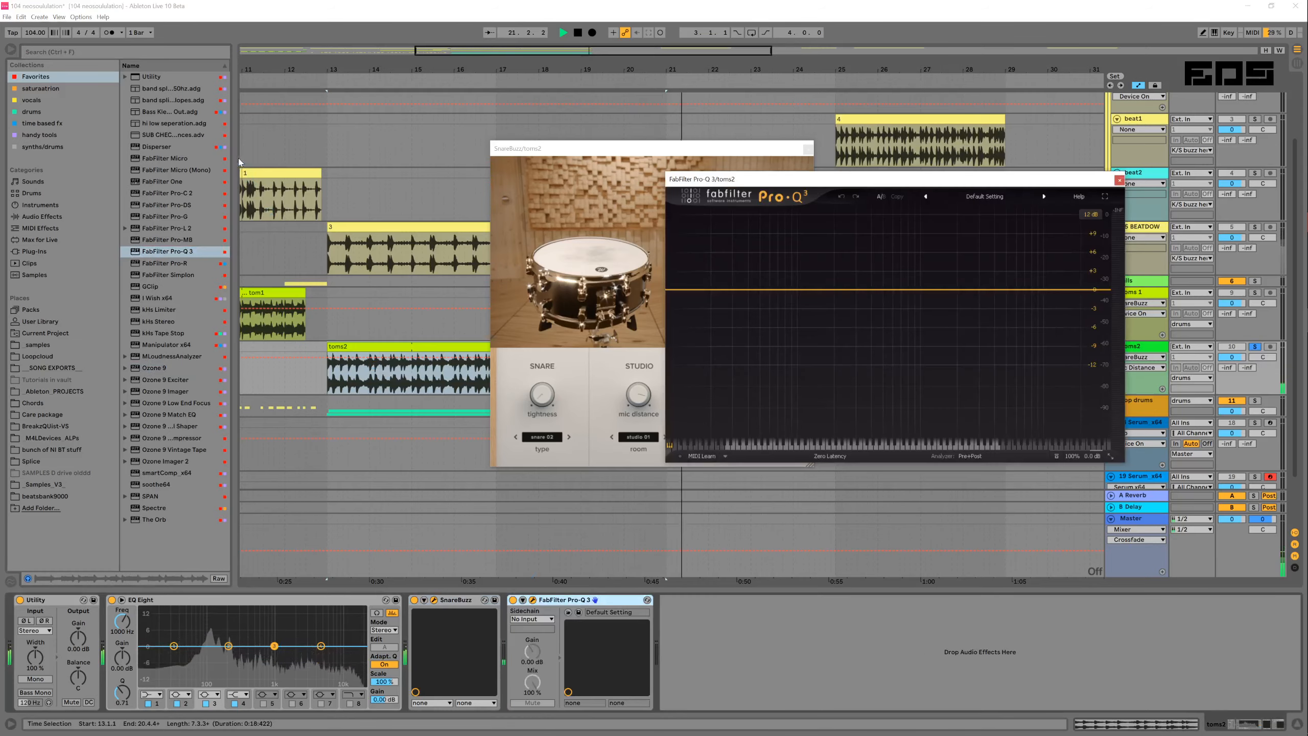
key(ctrl+alt+b)
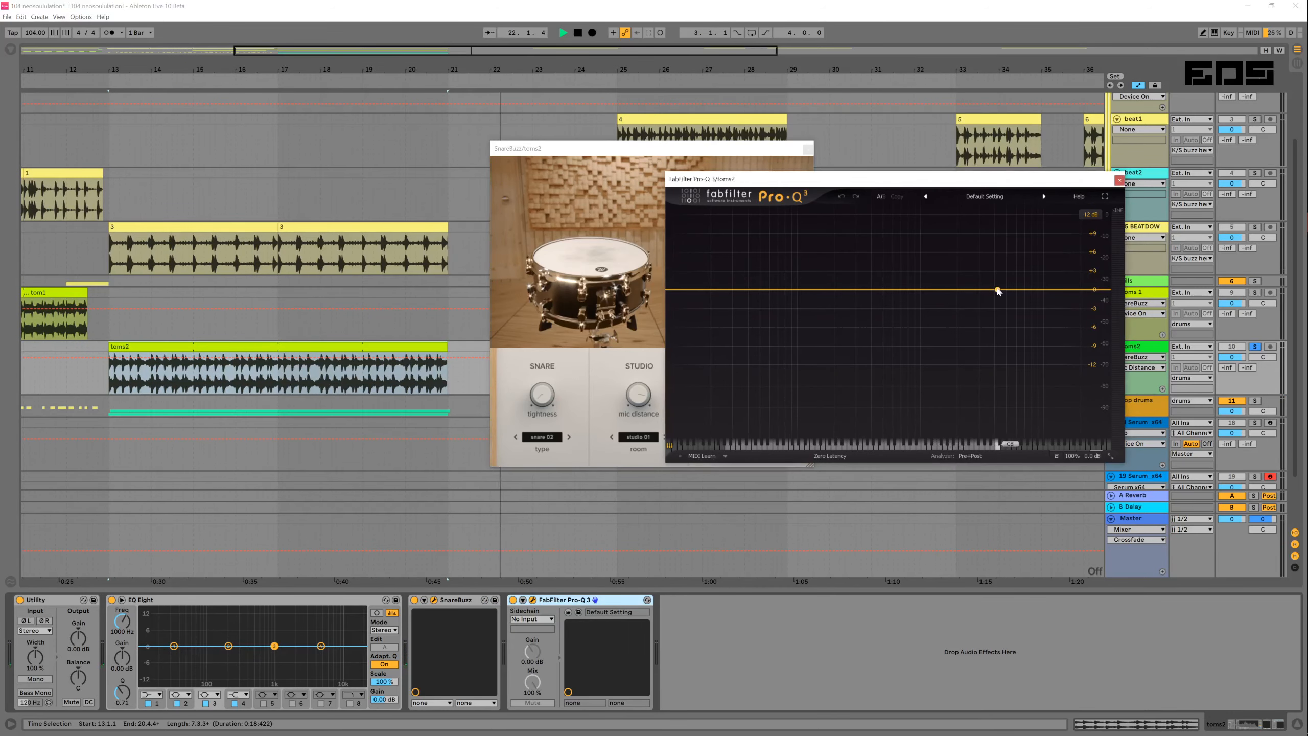
Restart playback, add a Pro-Q 3 band at about 7448 Hz and sweep it down to about 1902 Hz
key(space)
key(space)
click(1027, 290)
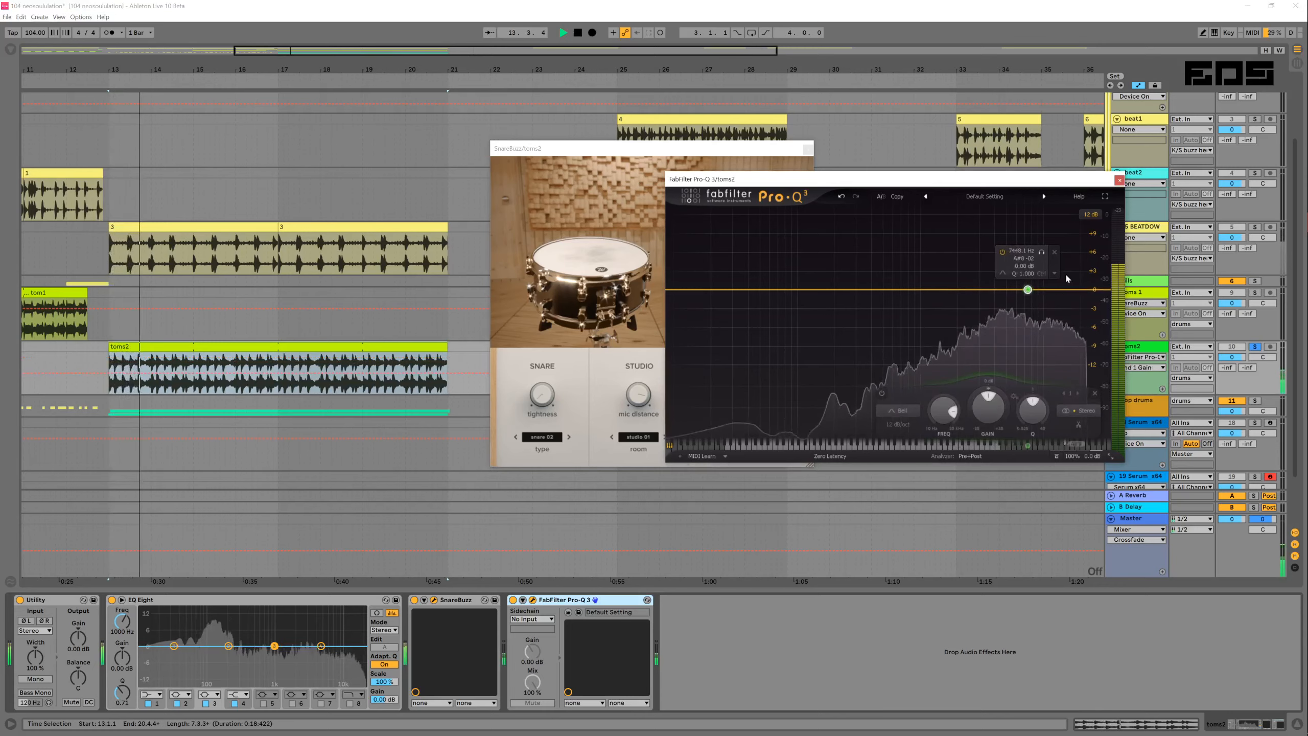
drag(1042, 252, 969, 311)
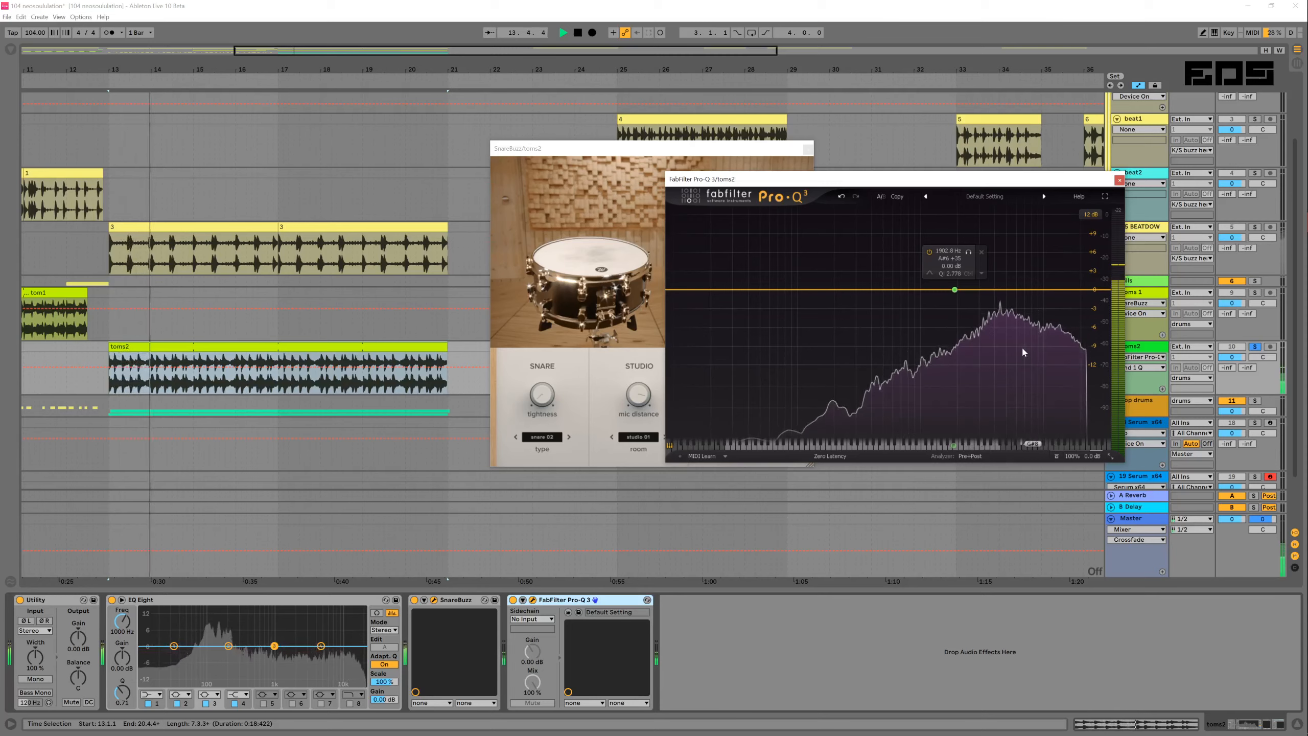
Add a second Pro-Q 3 band at about 4491 Hz on the harsh peak and narrow its Q to 7.439
mouse_move(1021, 364)
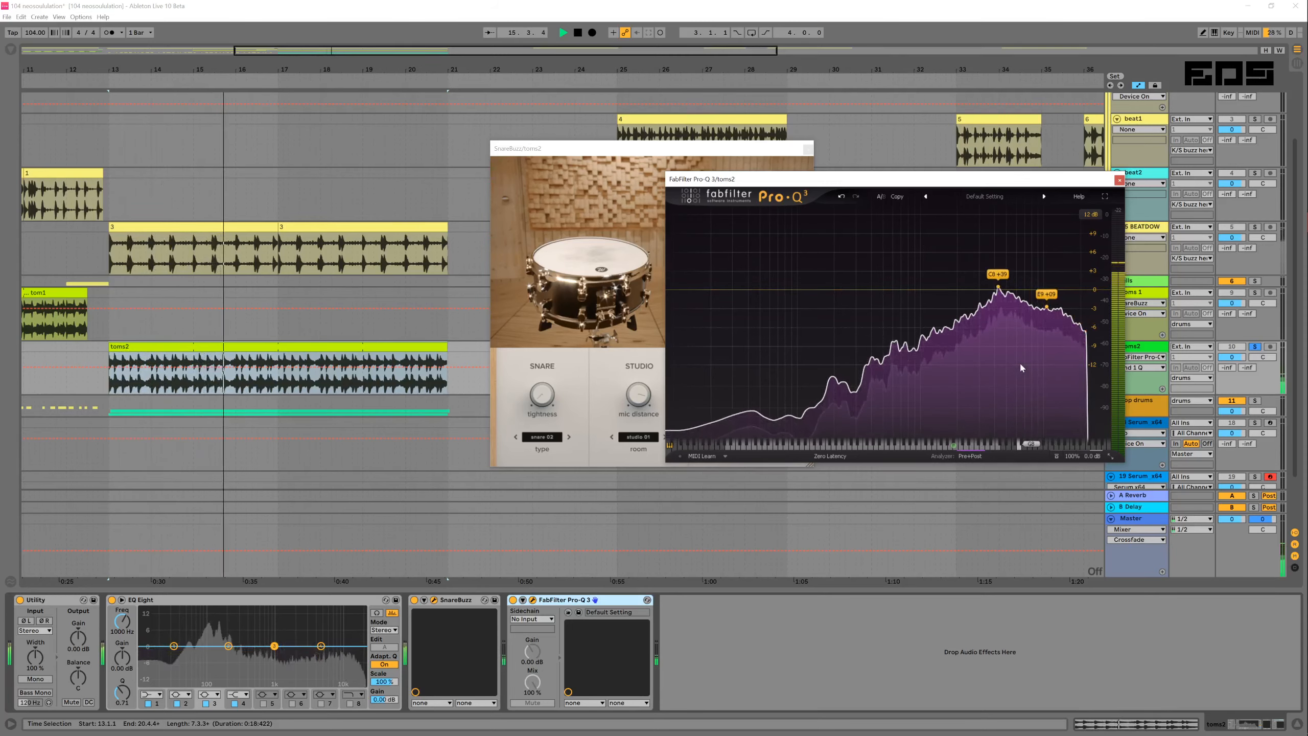
click(1000, 290)
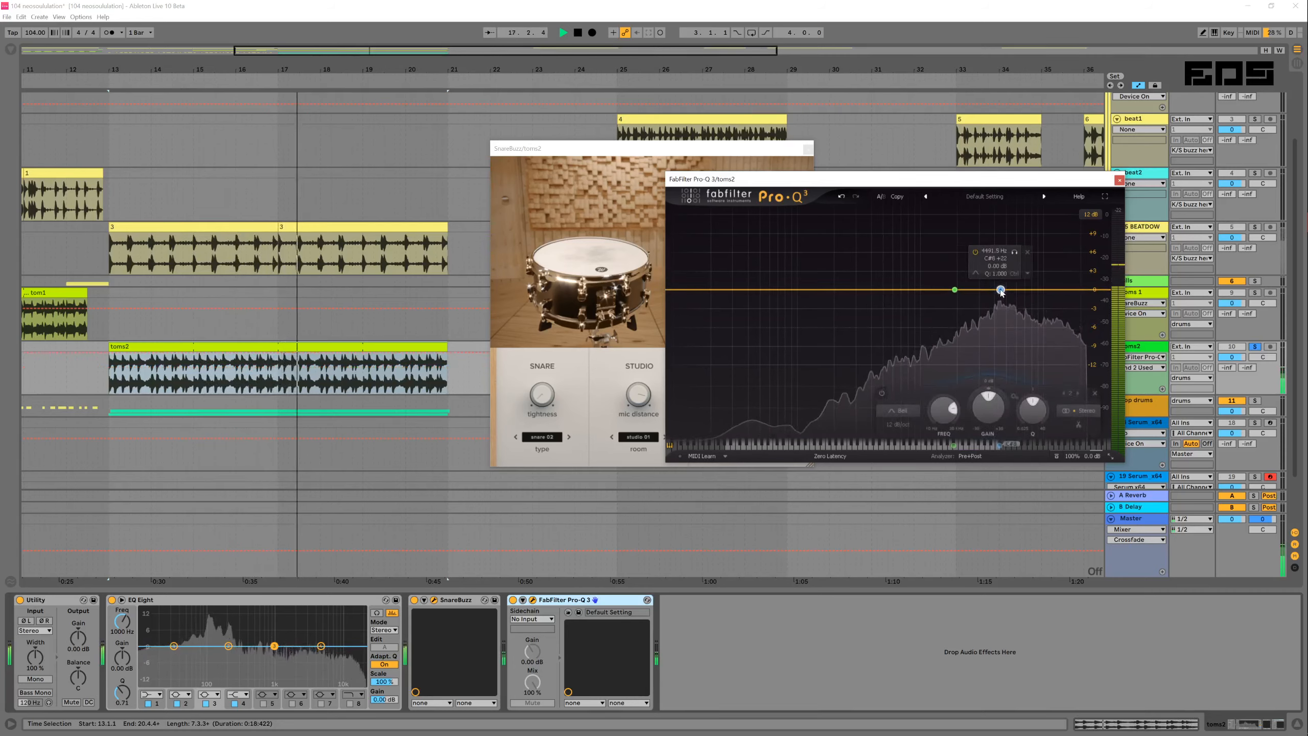
drag(1029, 410, 1024, 345)
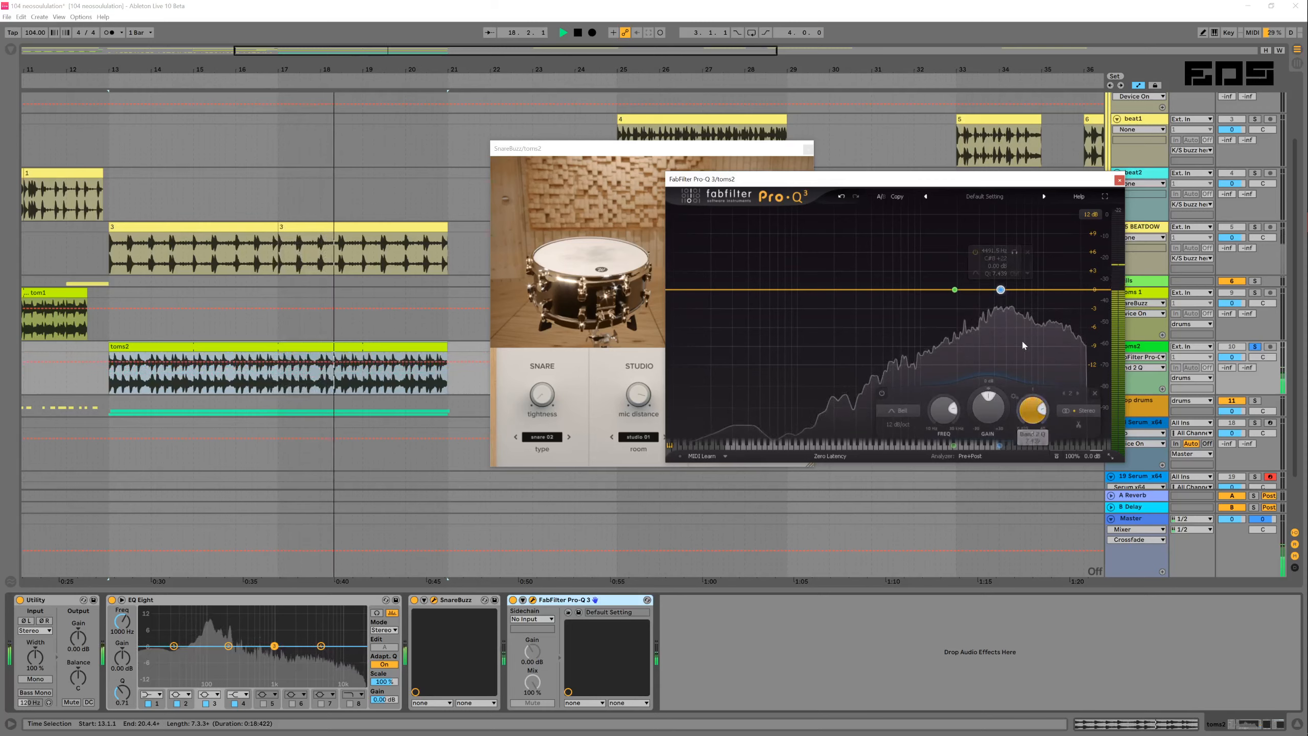
Make the 4491 Hz band dynamic, pull its dynamic range down to a deep cut, and close the Pro-Q 3 window
right_click(1001, 291)
click(1045, 321)
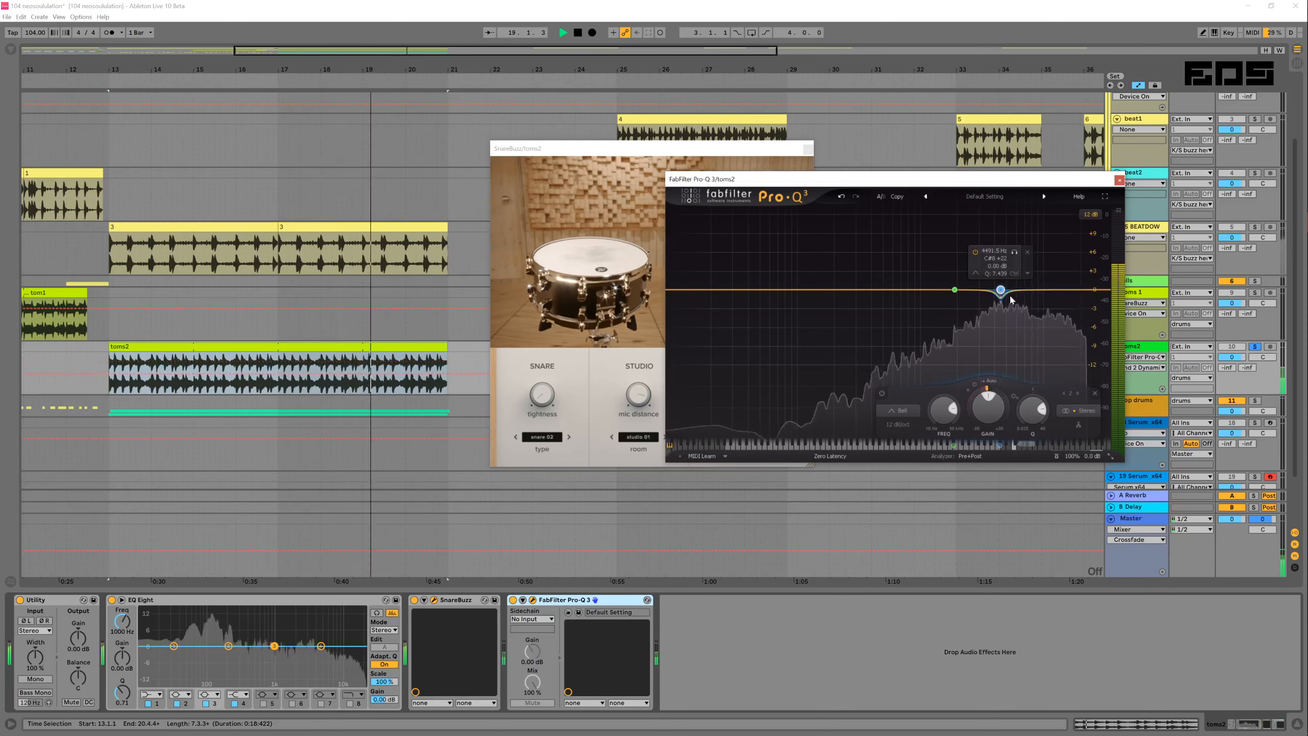
drag(1001, 294, 1000, 354)
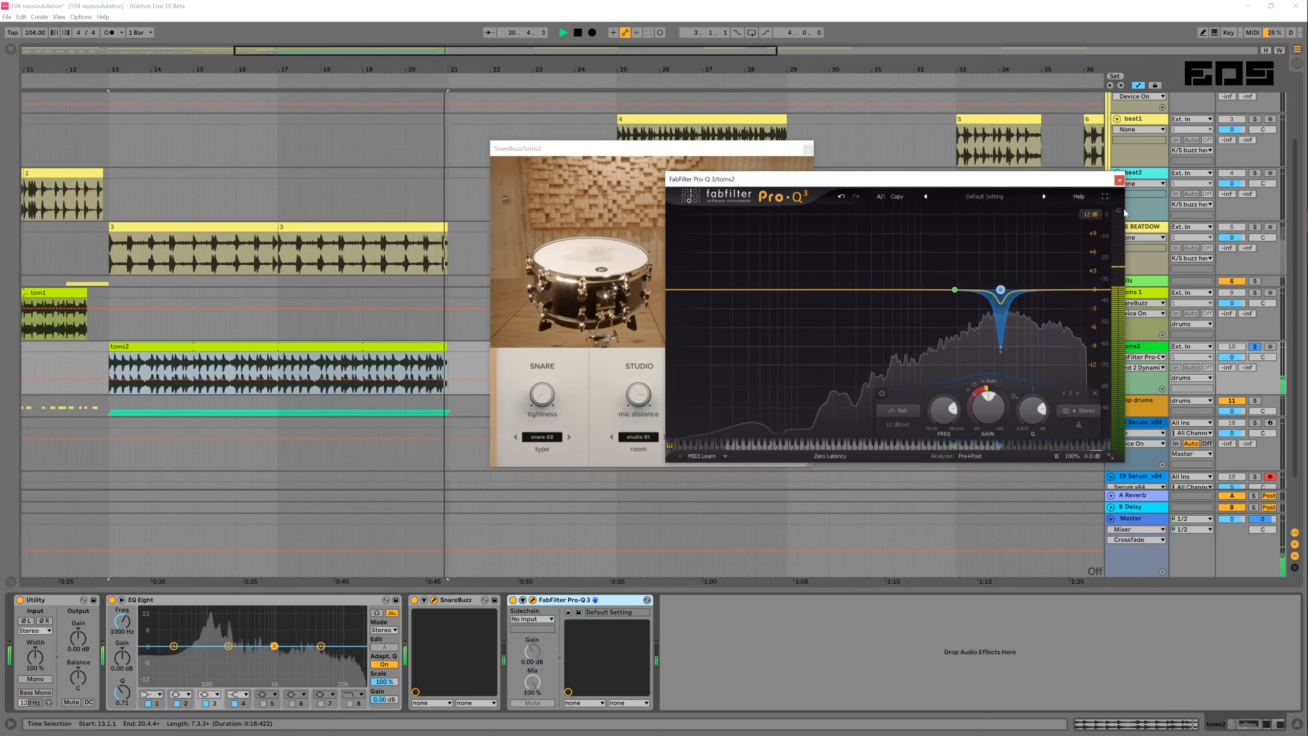
click(1119, 180)
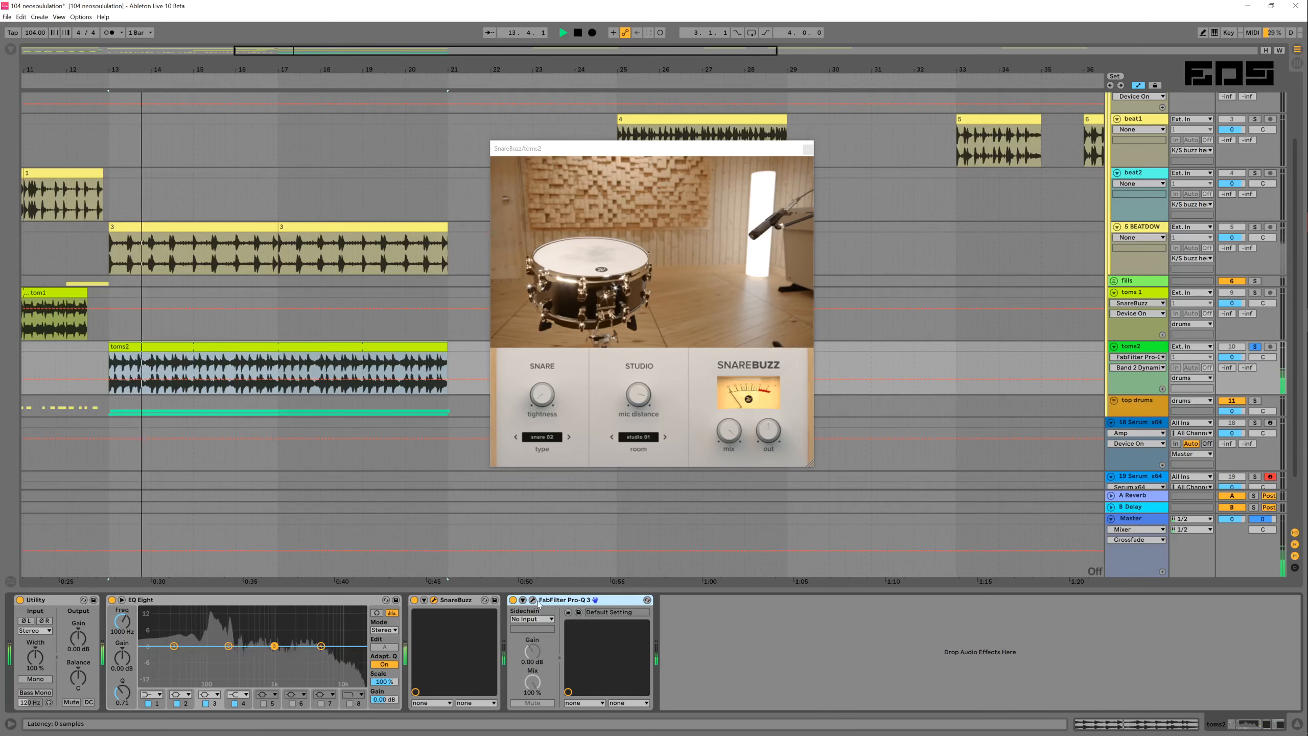
Set the toms2 SnareBuzz mic distance to 0.8% during playback and reopen Pro-Q 3 to check the dynamic cut
click(434, 603)
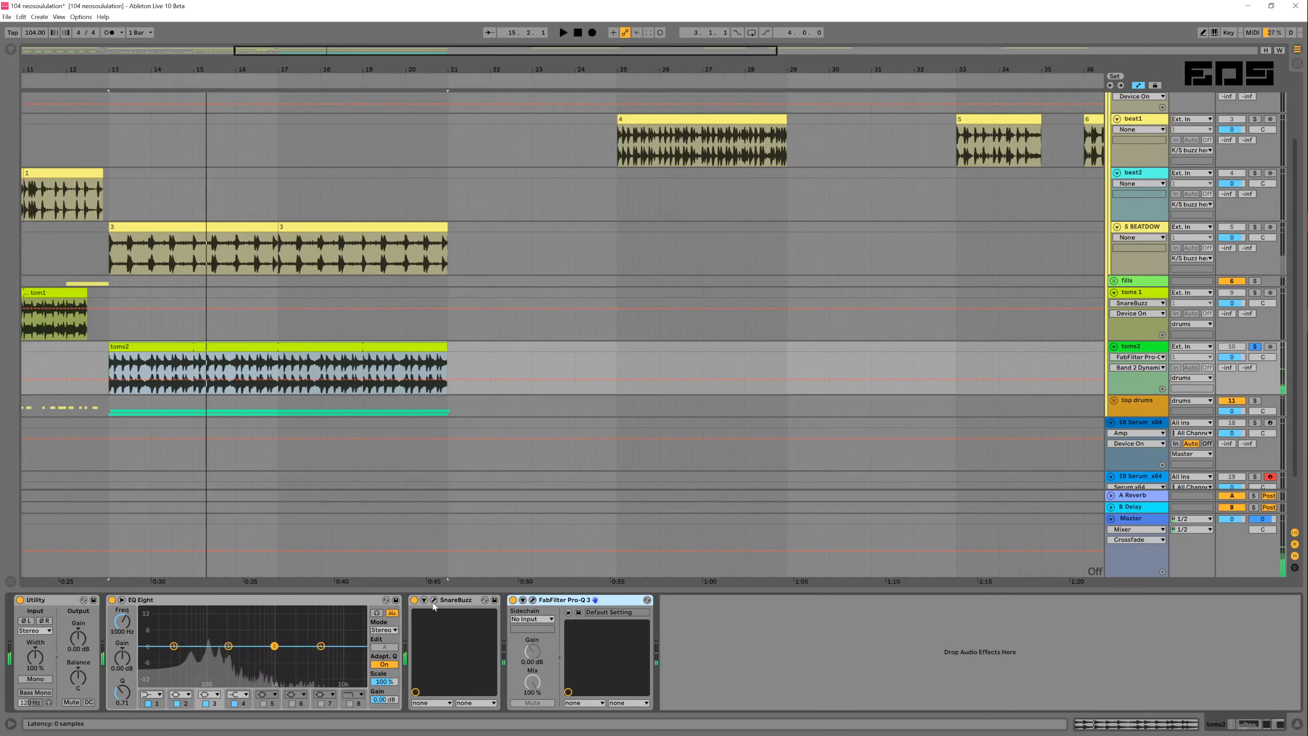
click(434, 601)
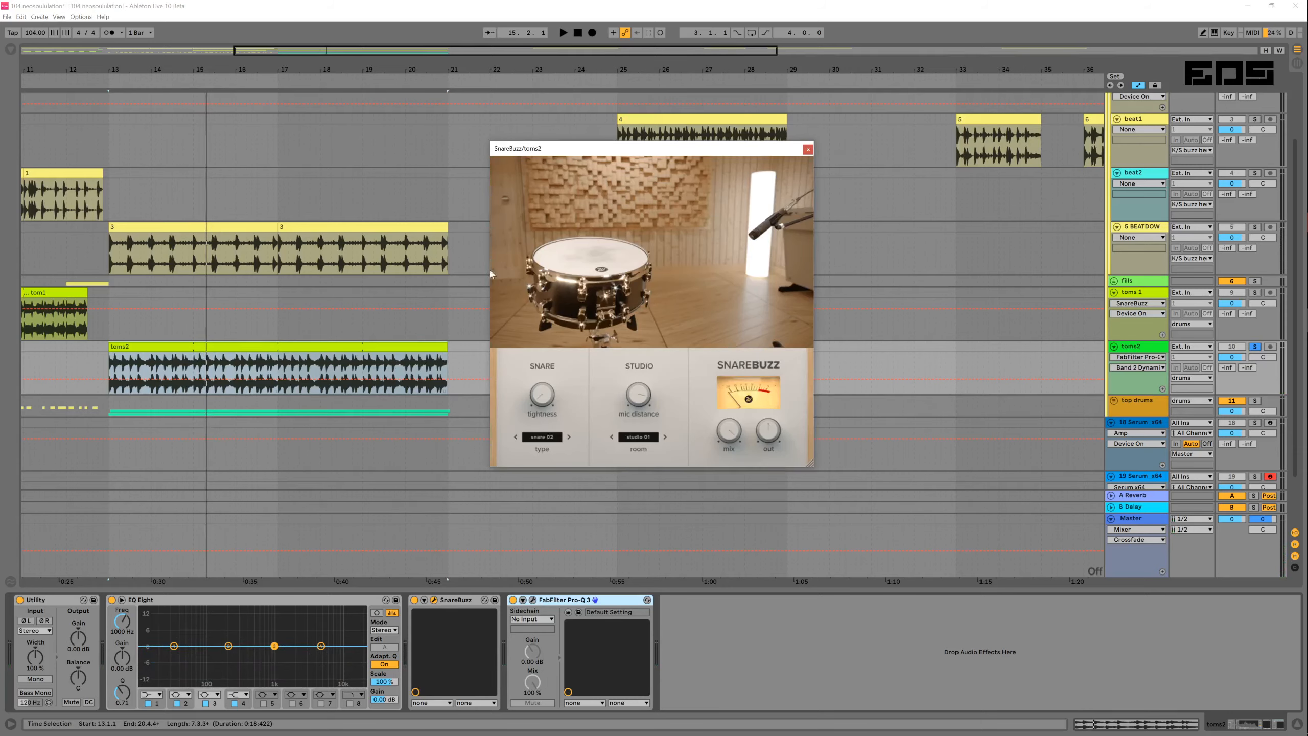
key(space)
drag(642, 394, 653, 517)
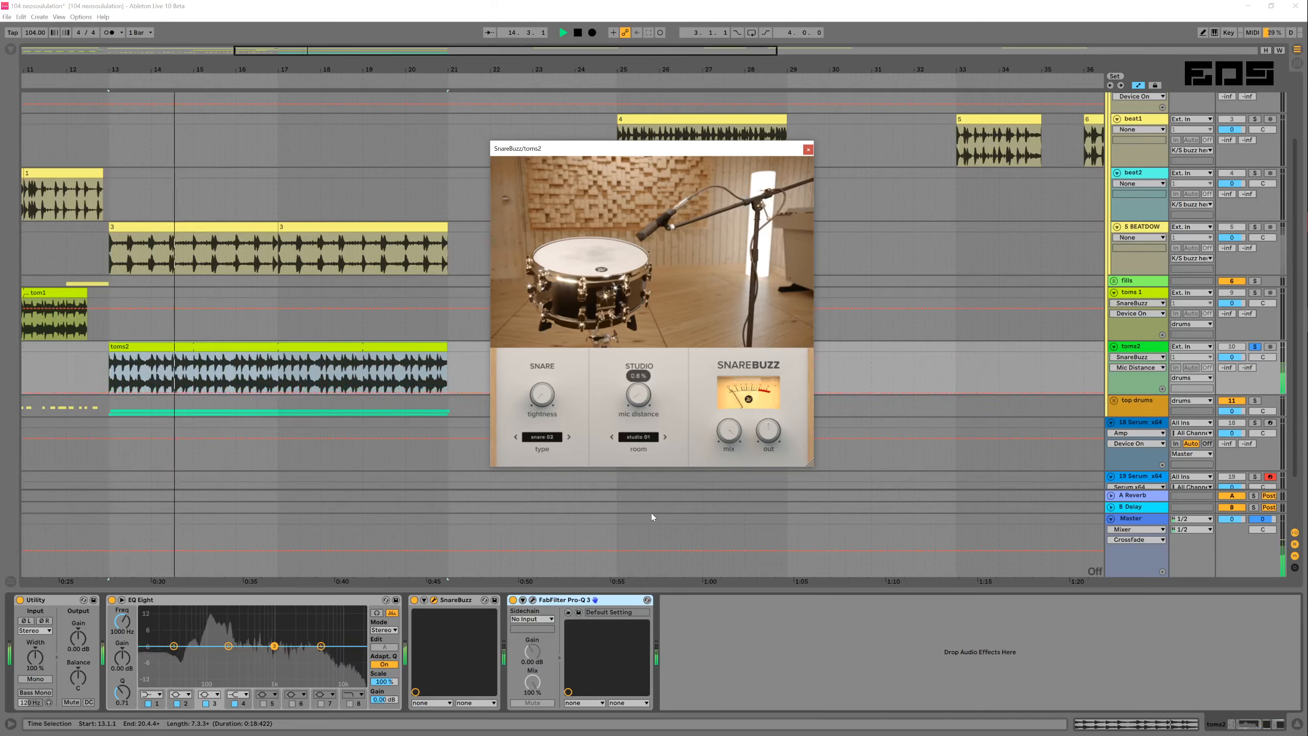
click(532, 600)
mouse_move(1028, 351)
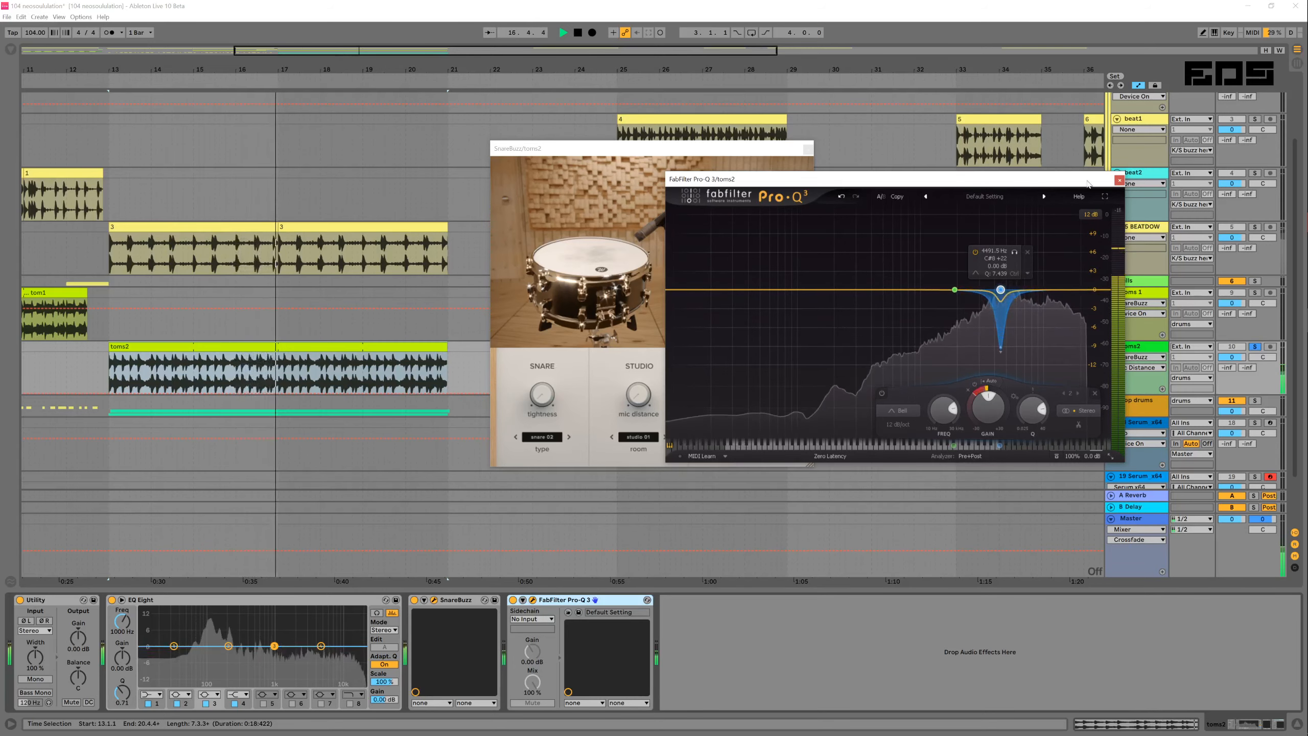
Close Pro-Q 3, restart playback, set the toms2 SnareBuzz mix to 12.0%, and toggle the track's solo to compare
key(space)
click(1119, 180)
key(space)
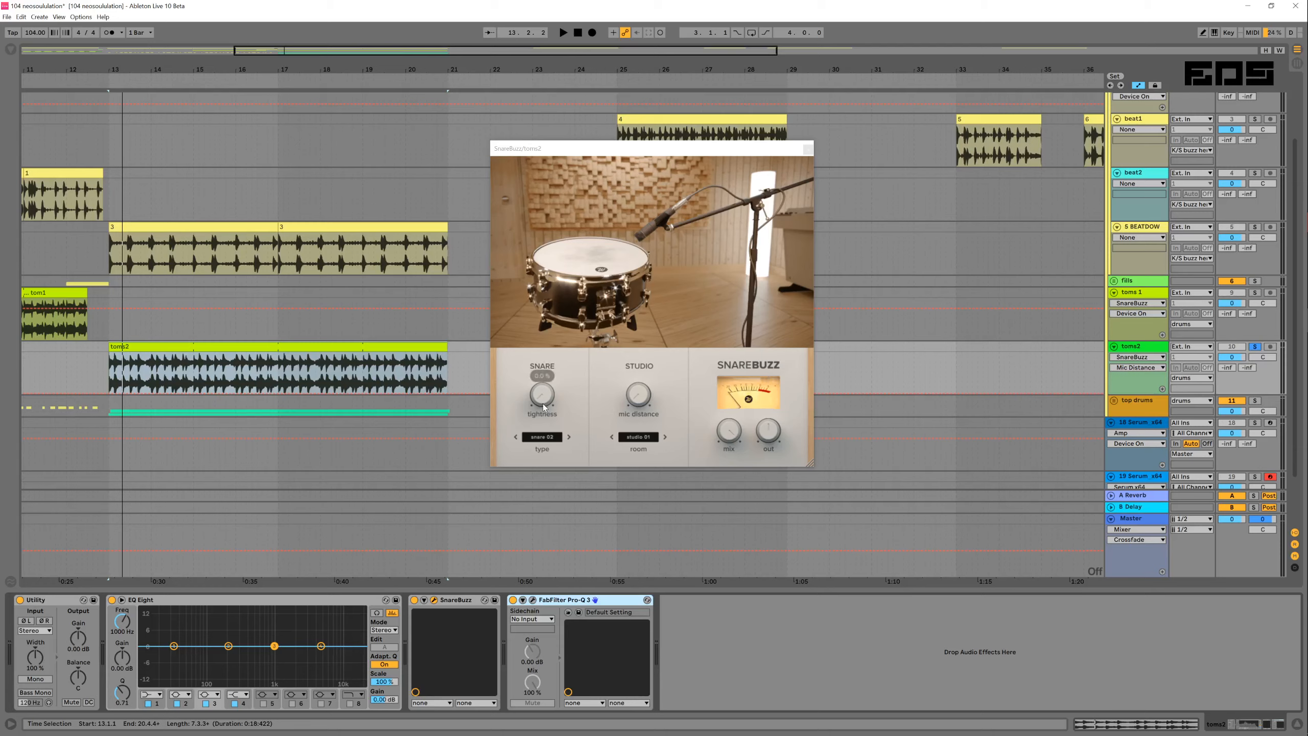
mouse_move(721, 433)
key(space)
drag(707, 485, 721, 536)
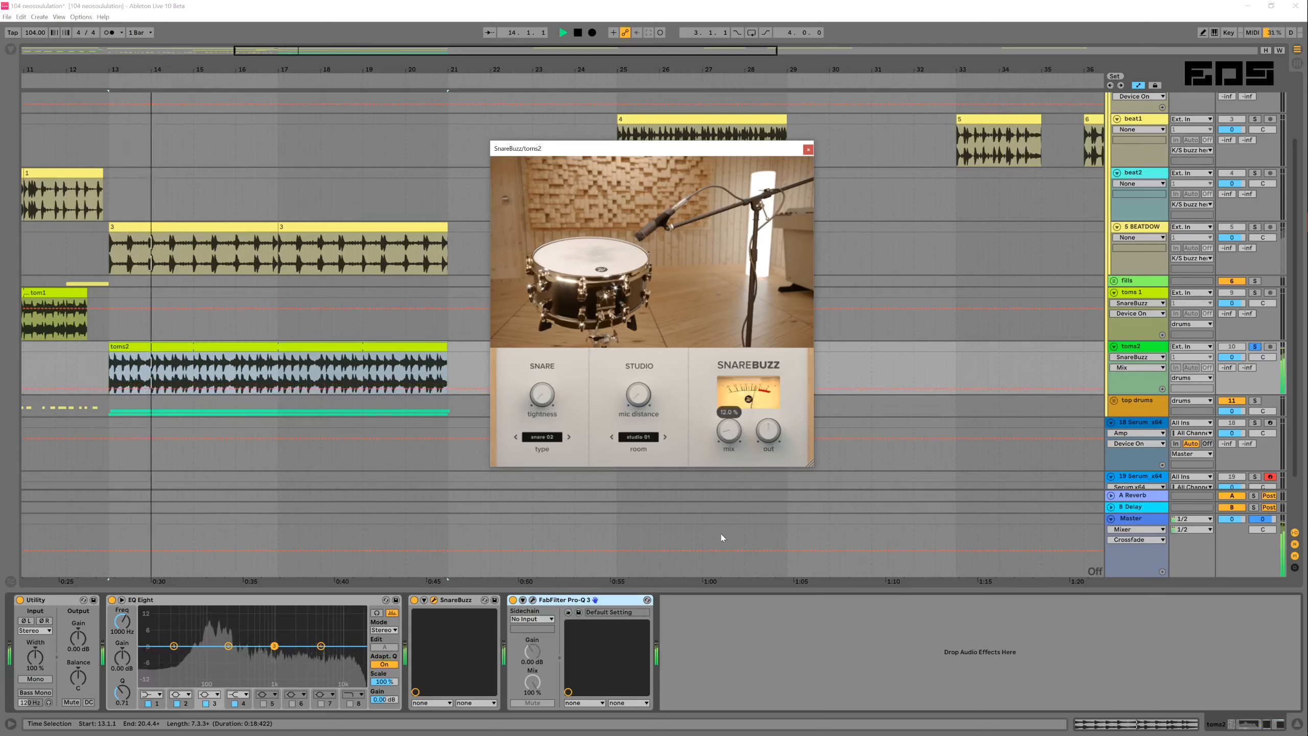
click(1255, 347)
click(1254, 347)
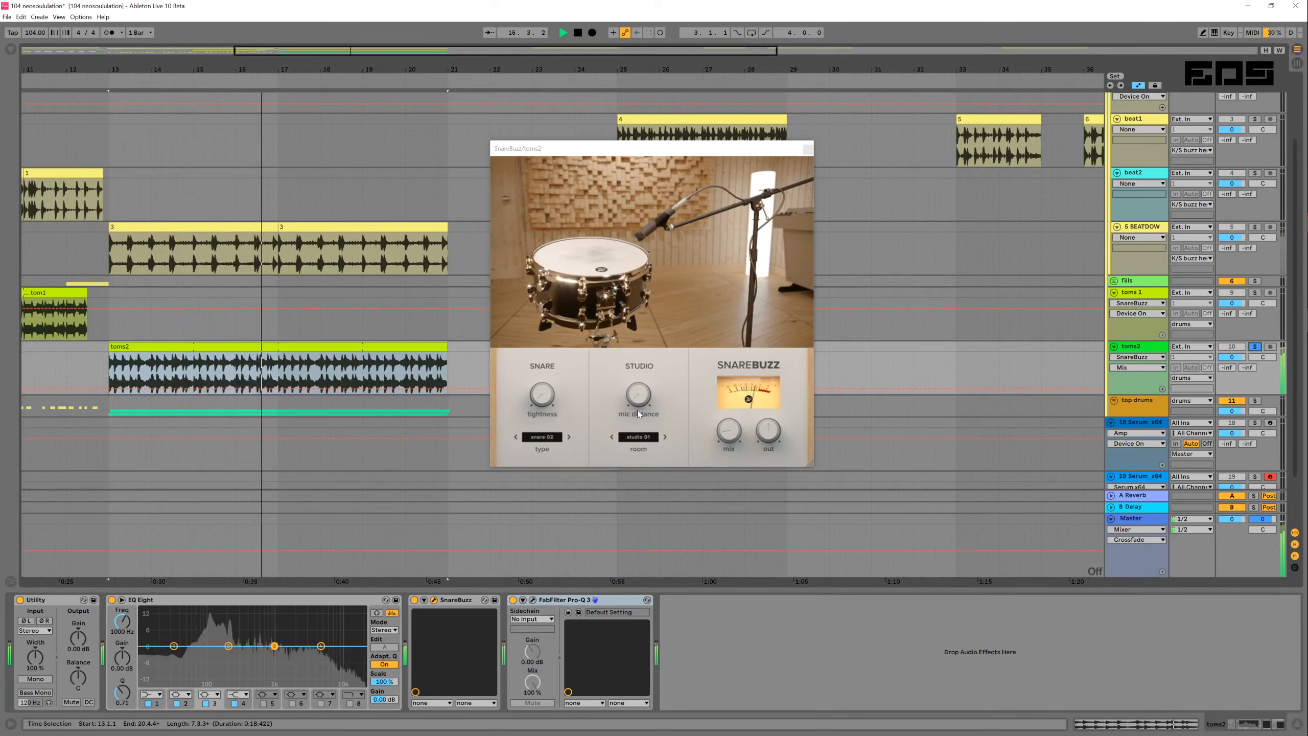
Adjust the toms2 SnareBuzz mic distance, then unsolo the track and fine-tune the mix amount against the full drums
click(635, 395)
mouse_move(542, 405)
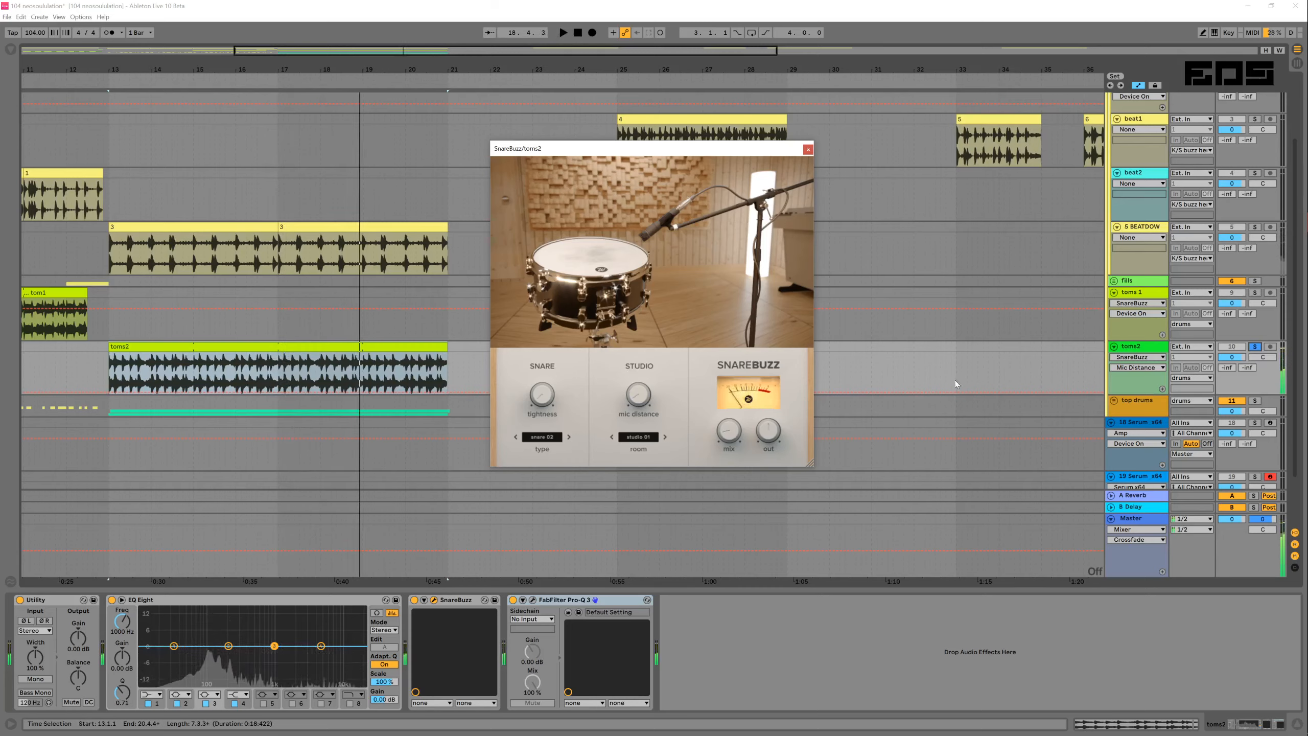
key(space)
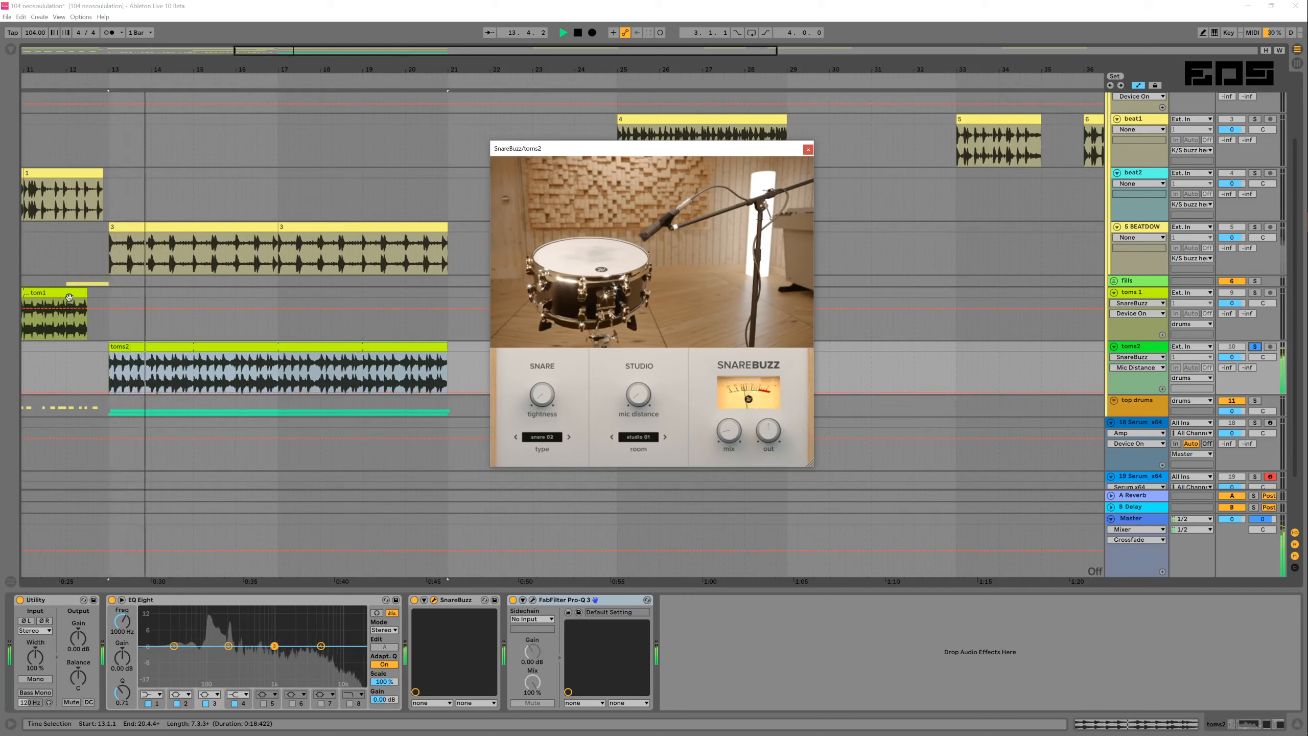
click(729, 419)
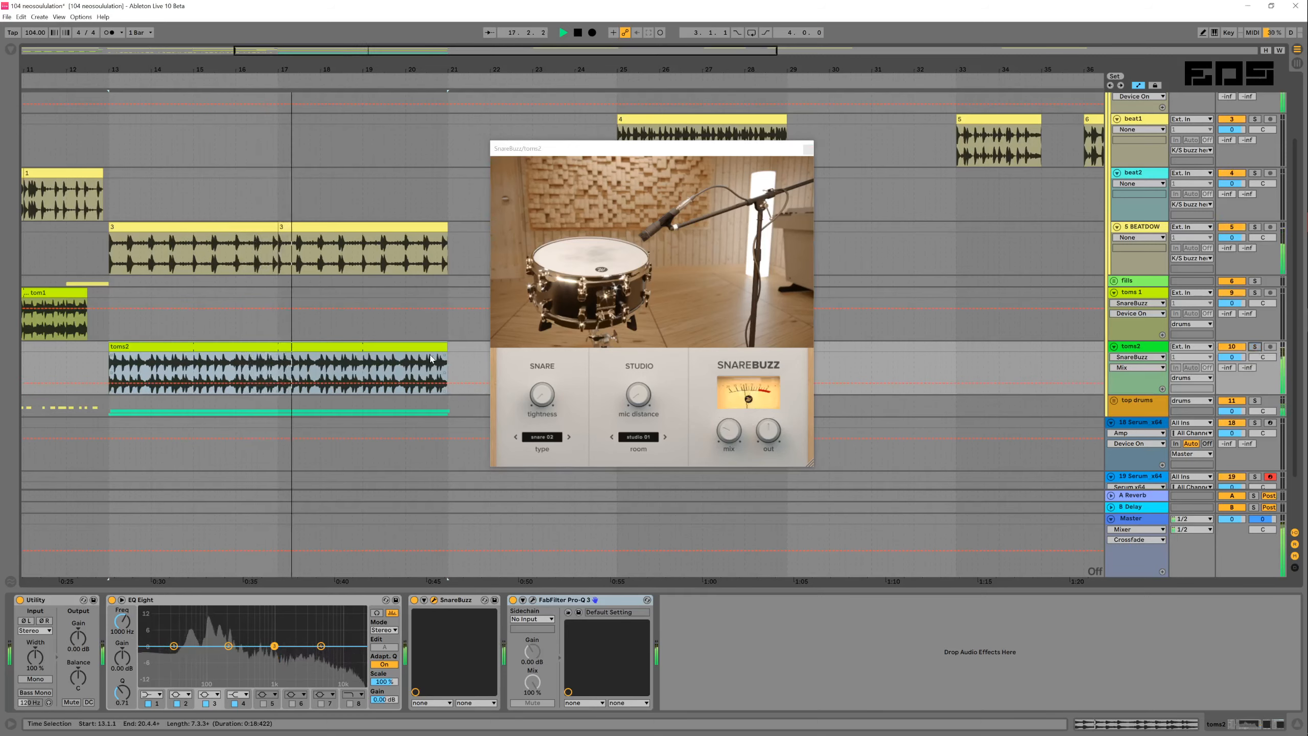
mouse_move(728, 430)
mouse_down()
mouse_move(719, 450)
mouse_move(711, 429)
mouse_up()
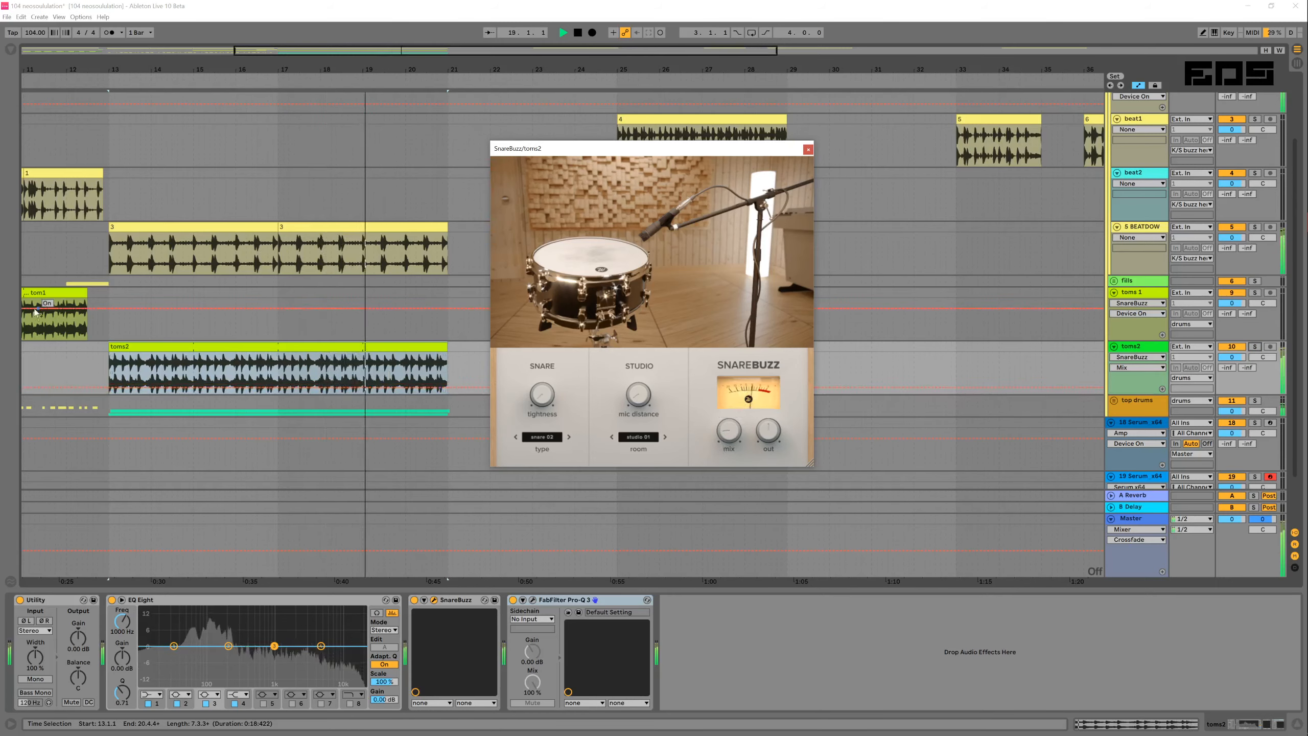
Lower the track volumes of toms 1 and toms2 together to -3.8 dB and close the SnareBuzz window
click(112, 333)
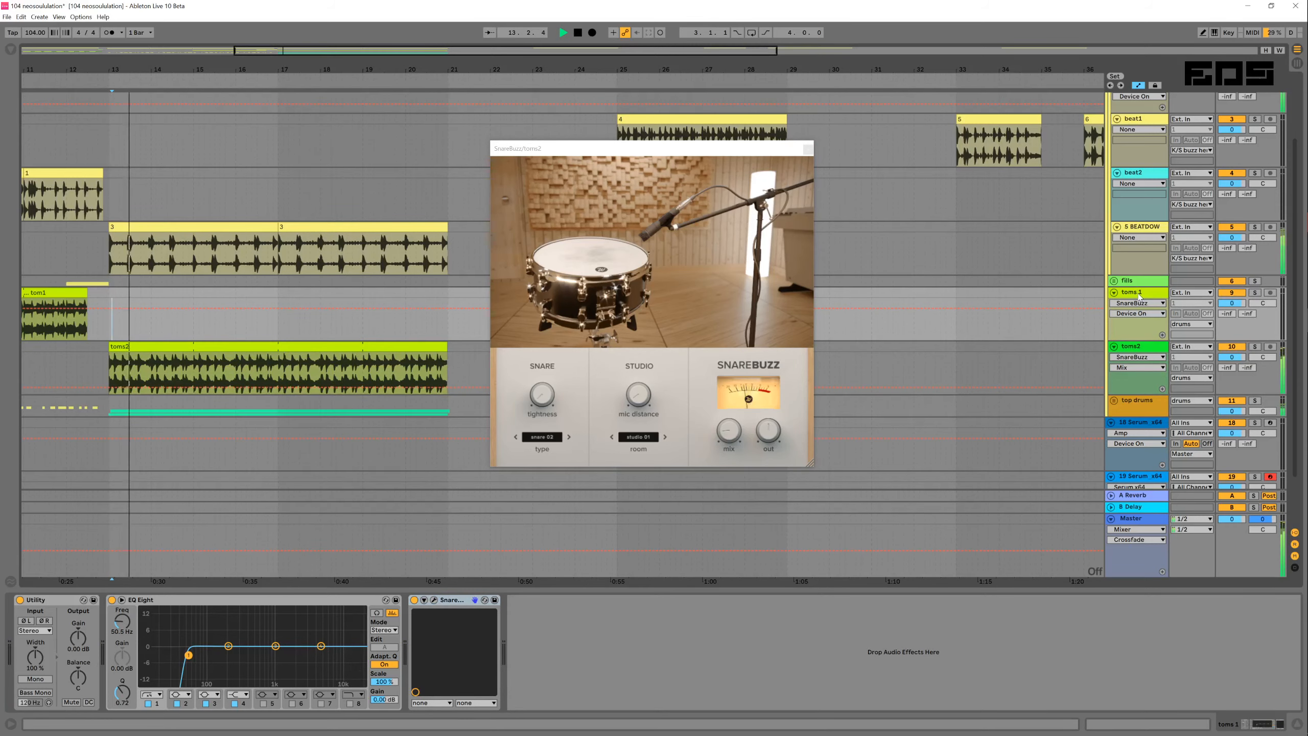
click(1182, 358)
drag(1236, 360, 1236, 391)
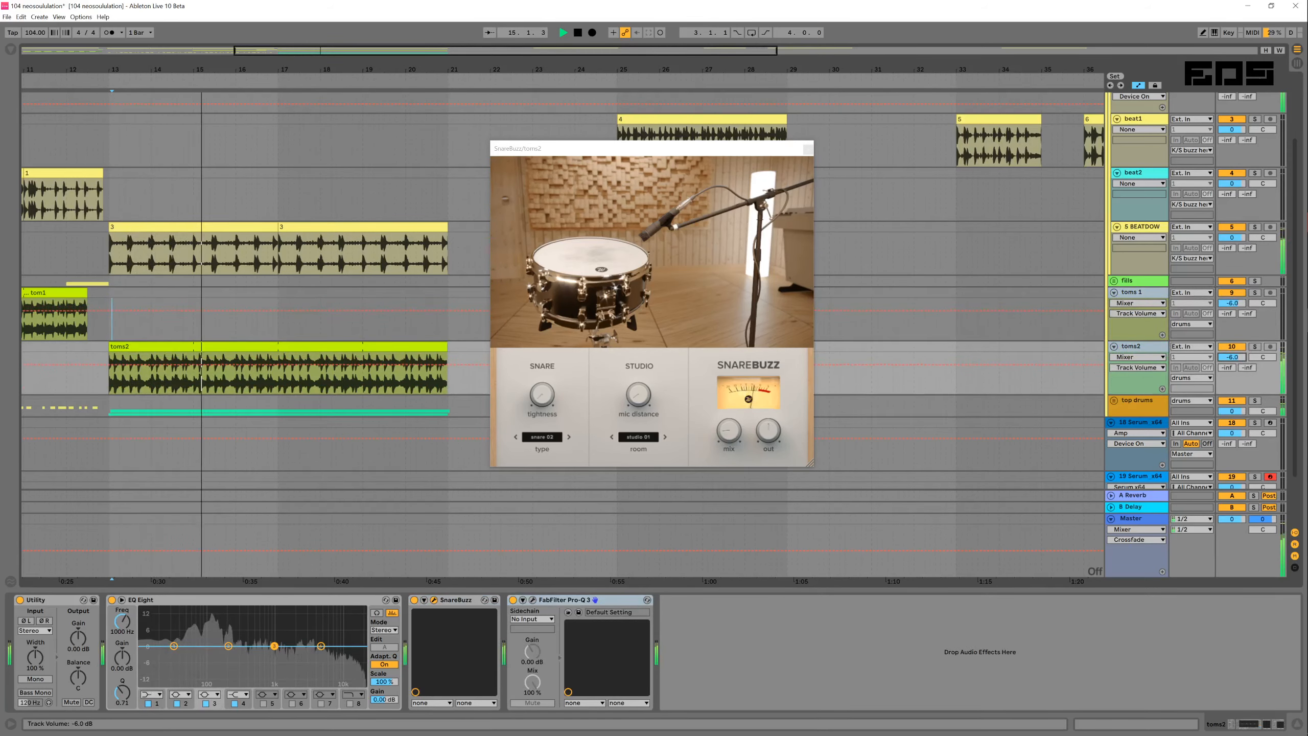
drag(1232, 357, 1232, 354)
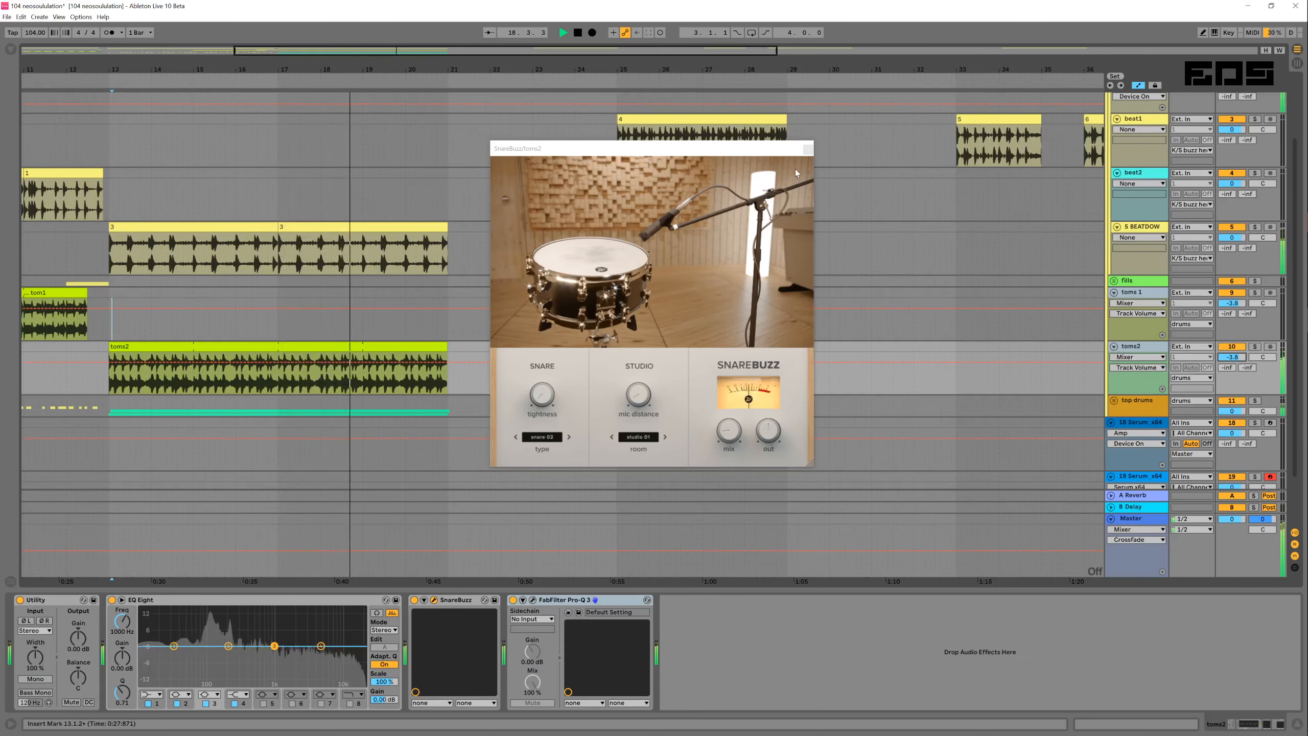
click(807, 150)
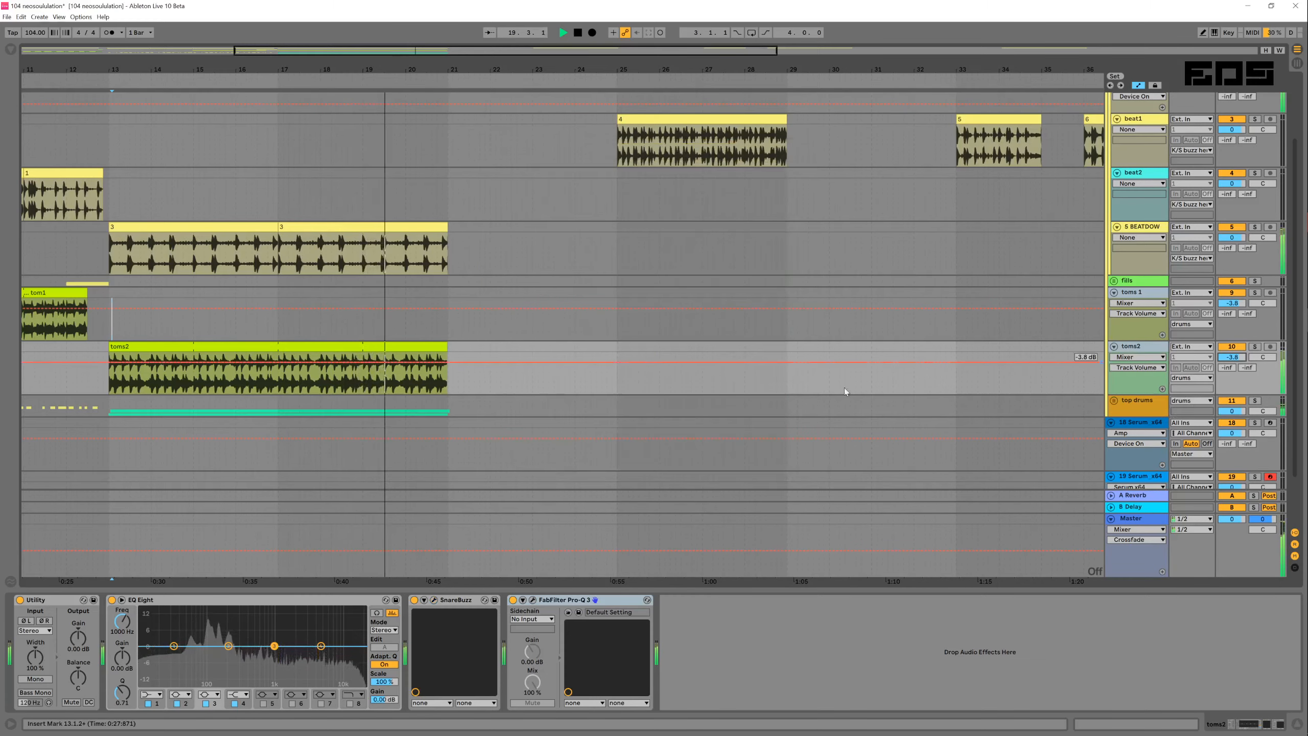
Play the arrangement from bar 7 to hear the toms 1 part blended with the beat2 loops
scroll(209, 267, left, 5)
scroll(208, 268, down, 3)
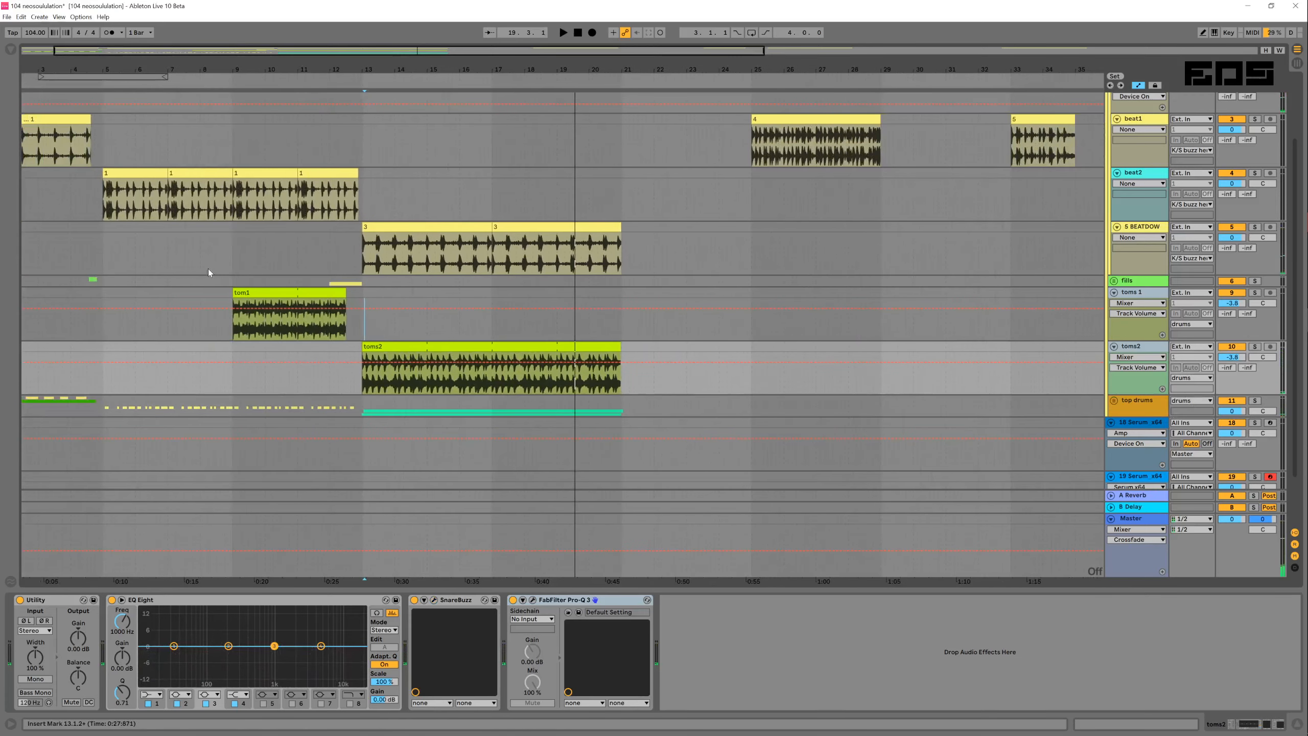
click(187, 245)
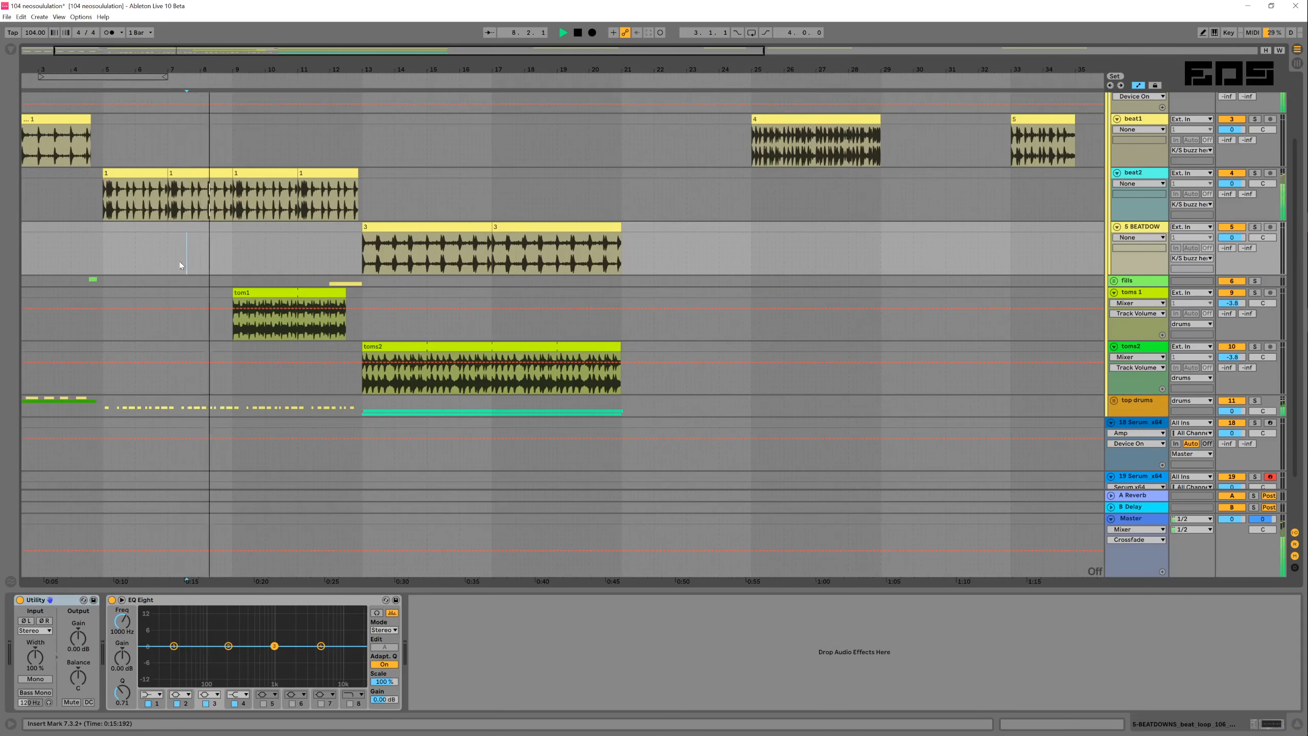
click(169, 260)
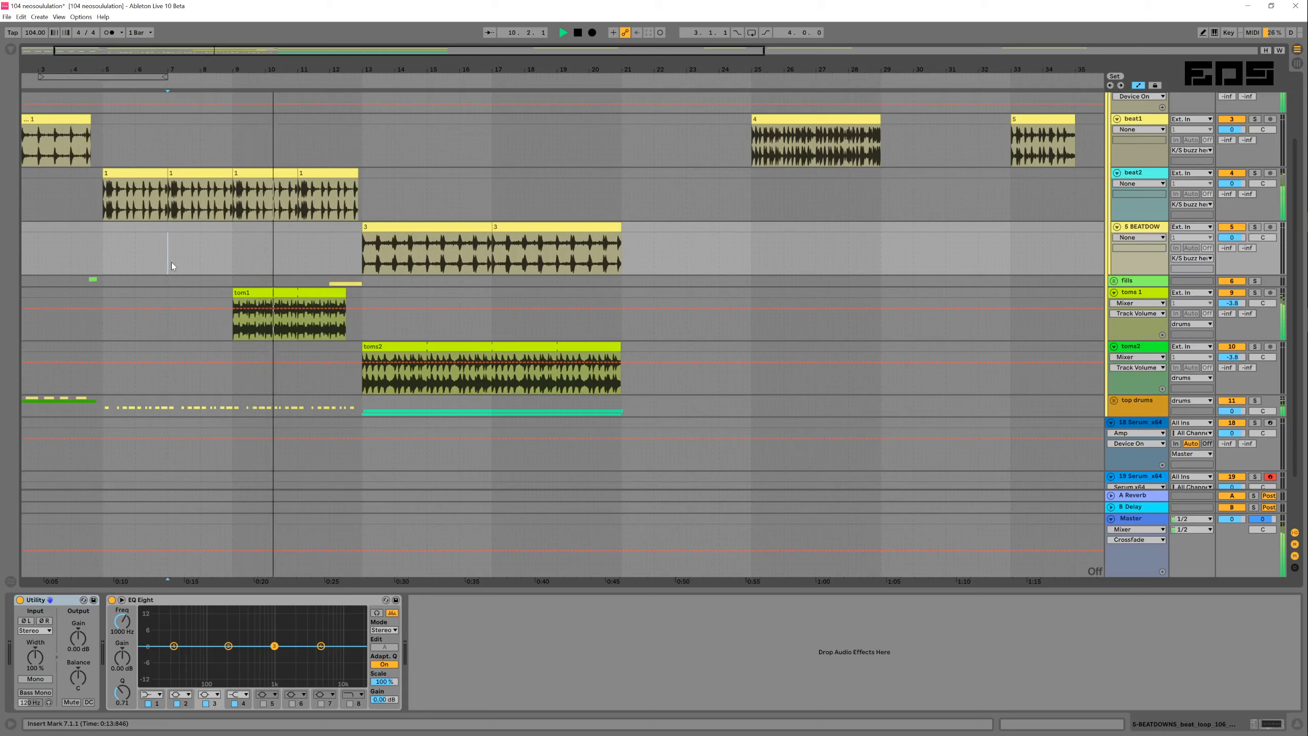
Enable the band 8 high cut in the toms 1 EQ Eight and set it to about 6.81 kHz with Q 0.78
click(1126, 293)
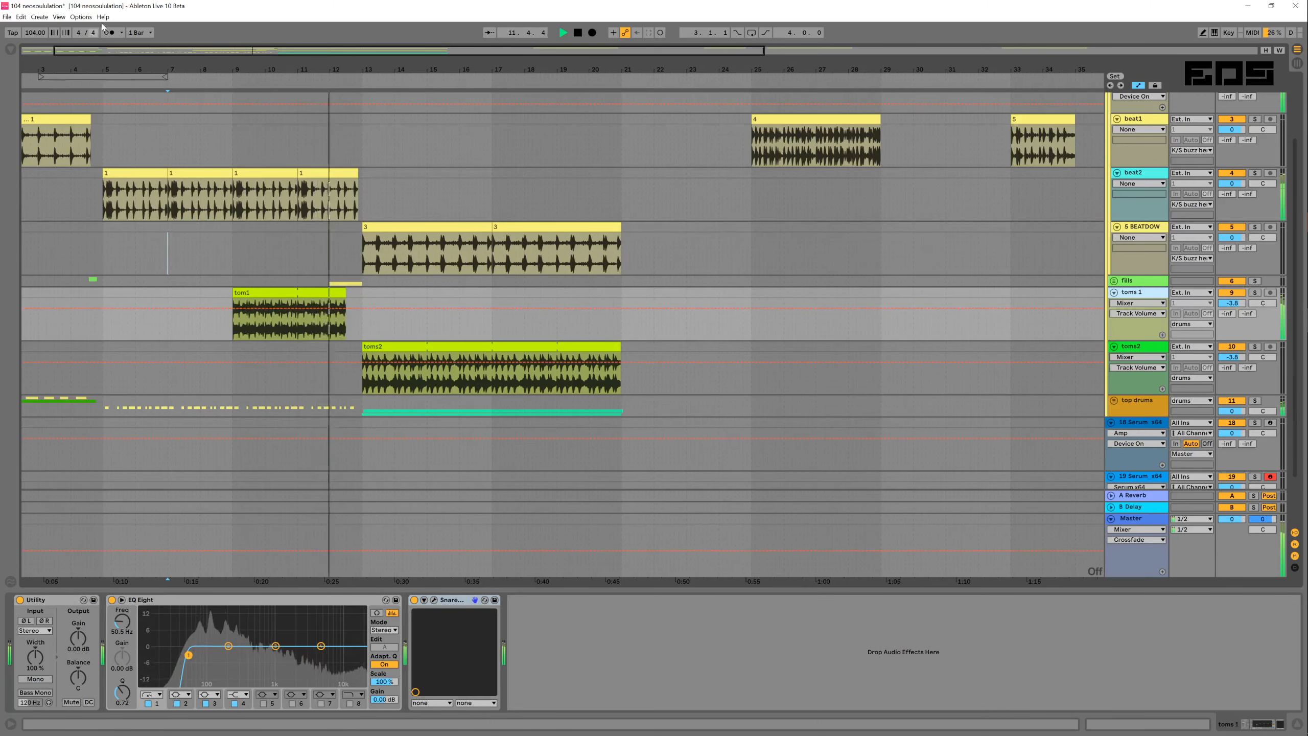
click(350, 703)
drag(354, 671, 335, 671)
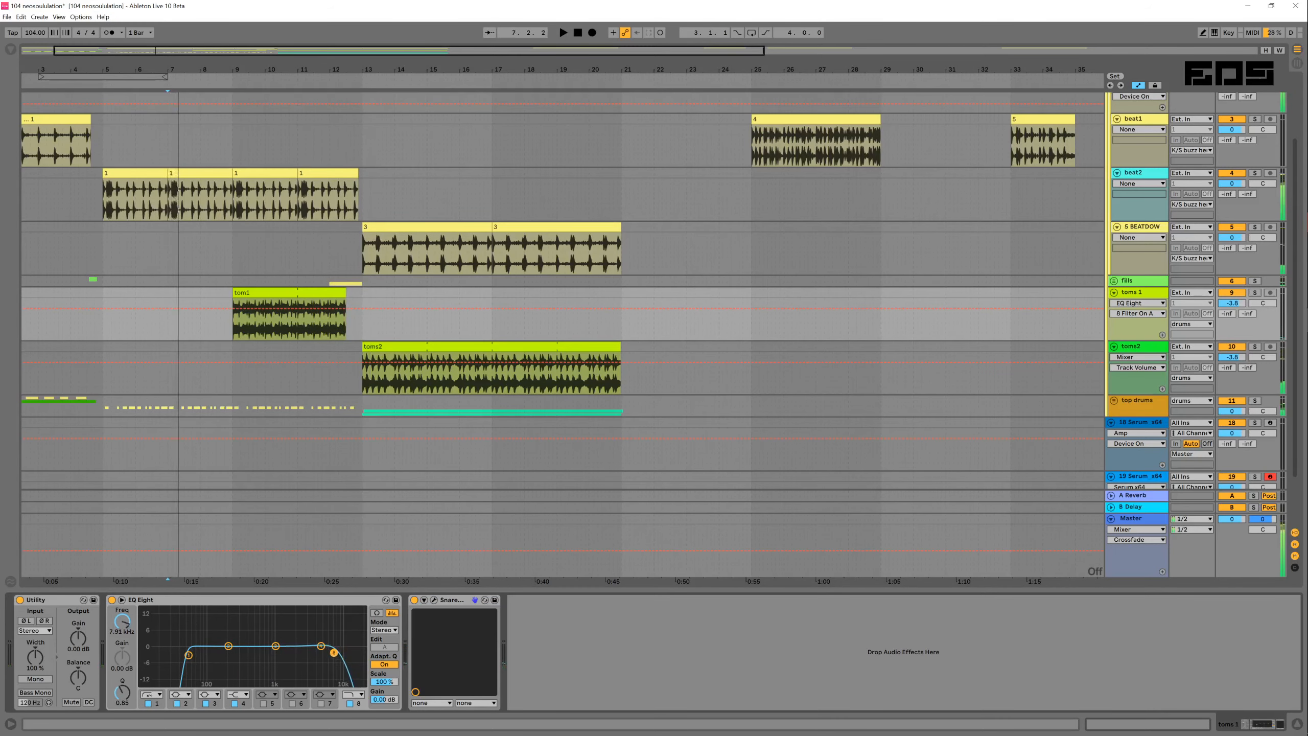
key(space)
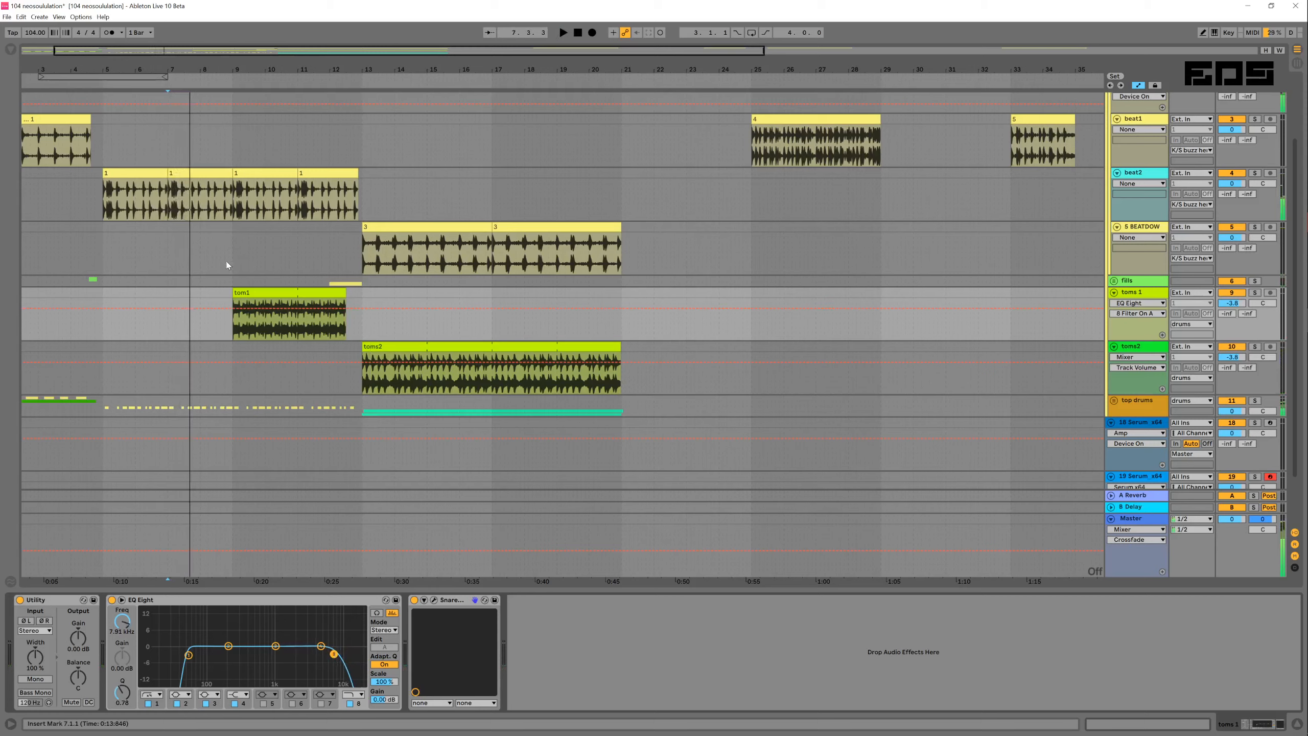
click(231, 263)
click(290, 305)
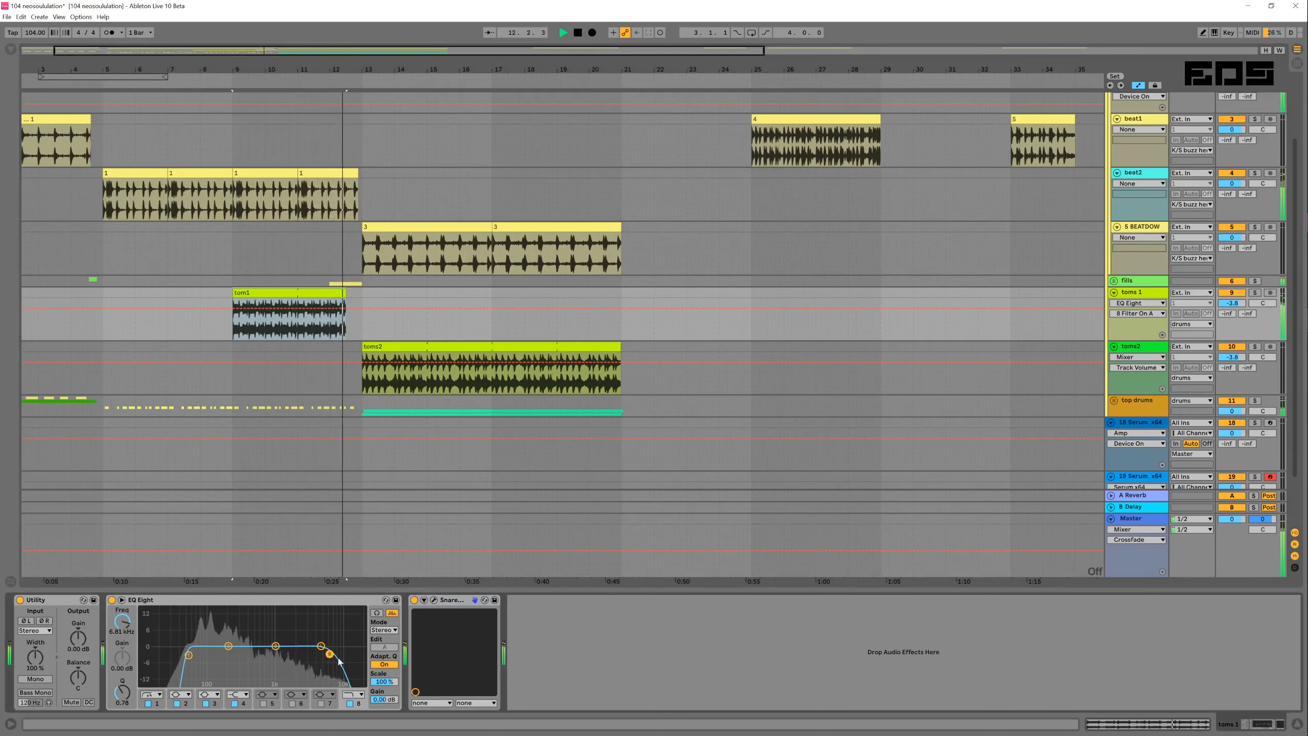
Enable the band 8 high cut in the toms2 EQ Eight and set it to about 5.27 kHz
click(438, 371)
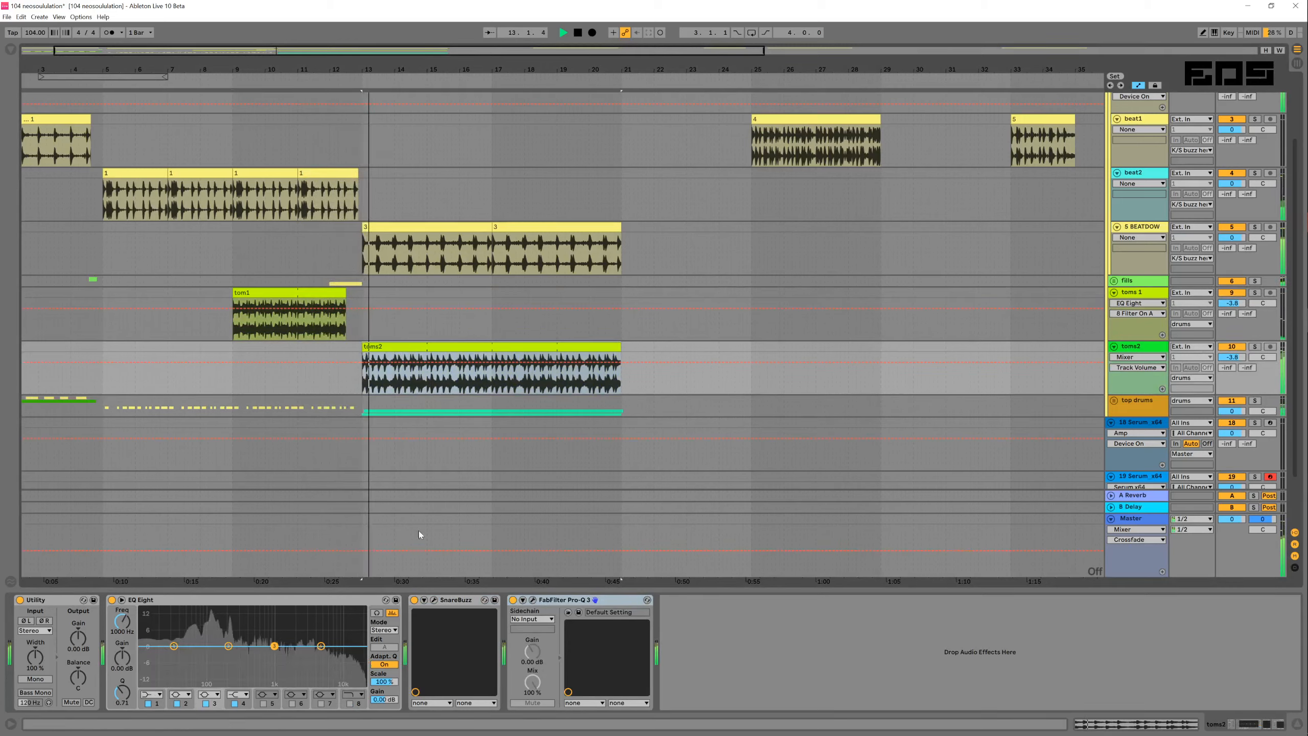
click(350, 703)
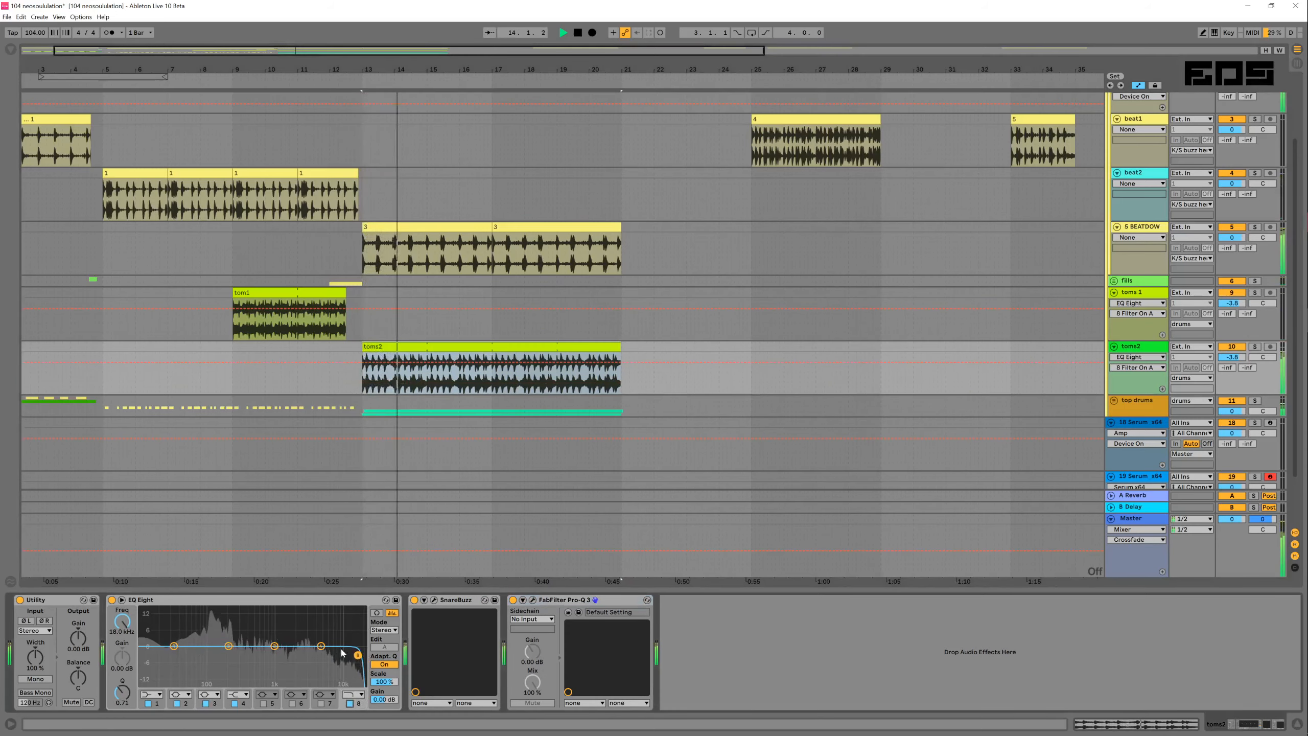
drag(327, 657, 322, 655)
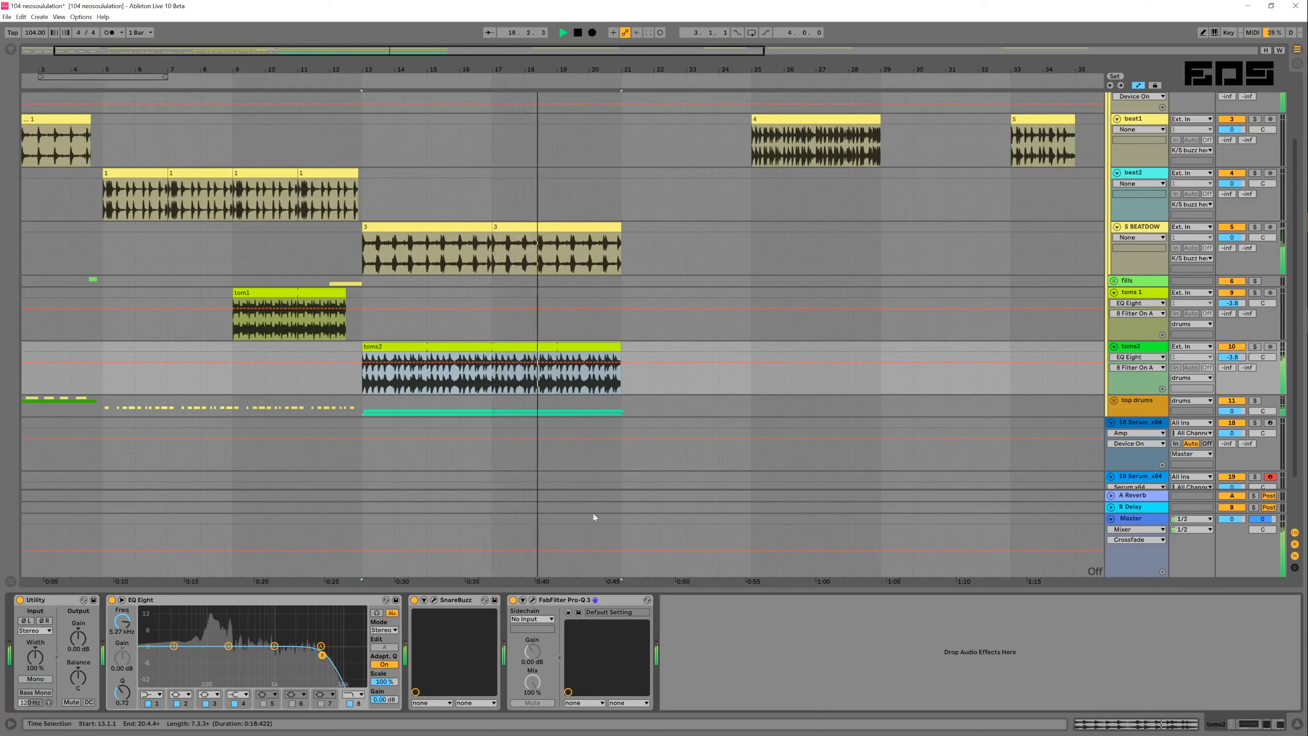
Restart playback and make band 1 of the toms2 EQ Eight a low cut at about 31.9 Hz
click(391, 329)
key(space)
key(space)
click(430, 345)
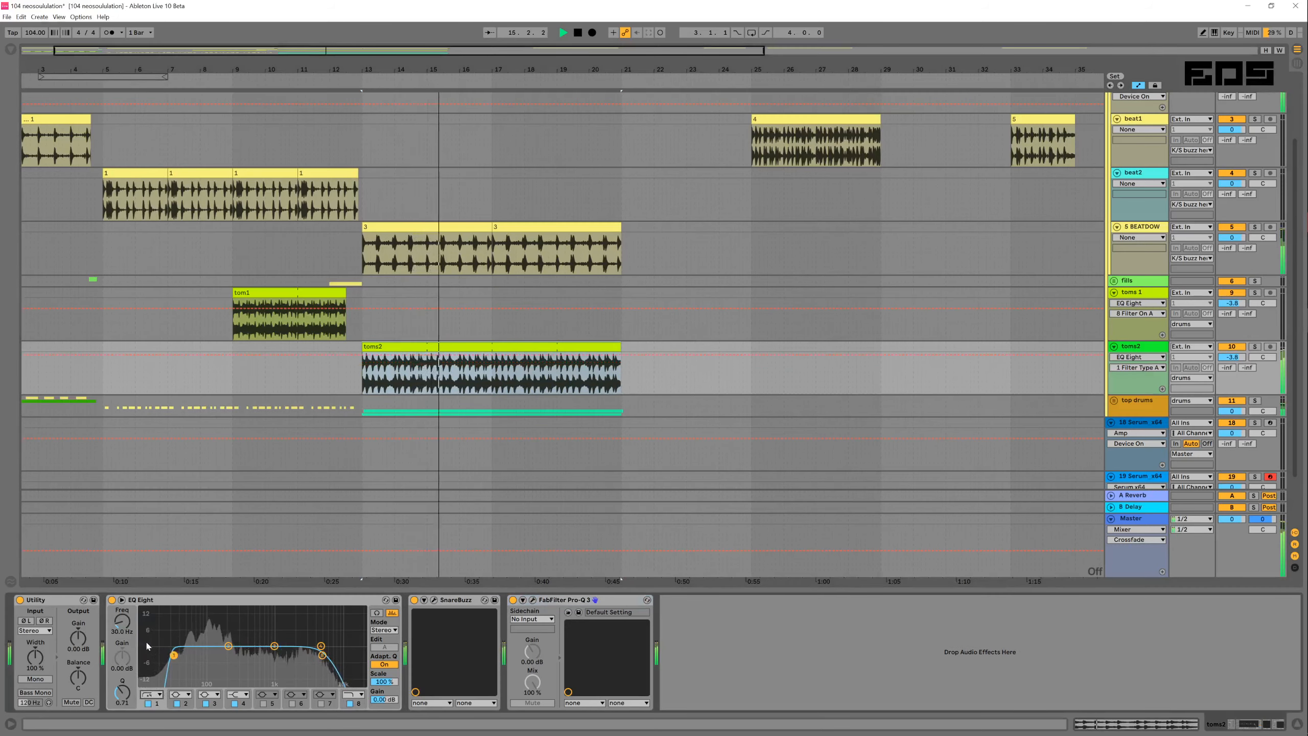
mouse_move(174, 654)
mouse_down()
mouse_move(197, 654)
mouse_move(145, 679)
mouse_move(175, 655)
mouse_up()
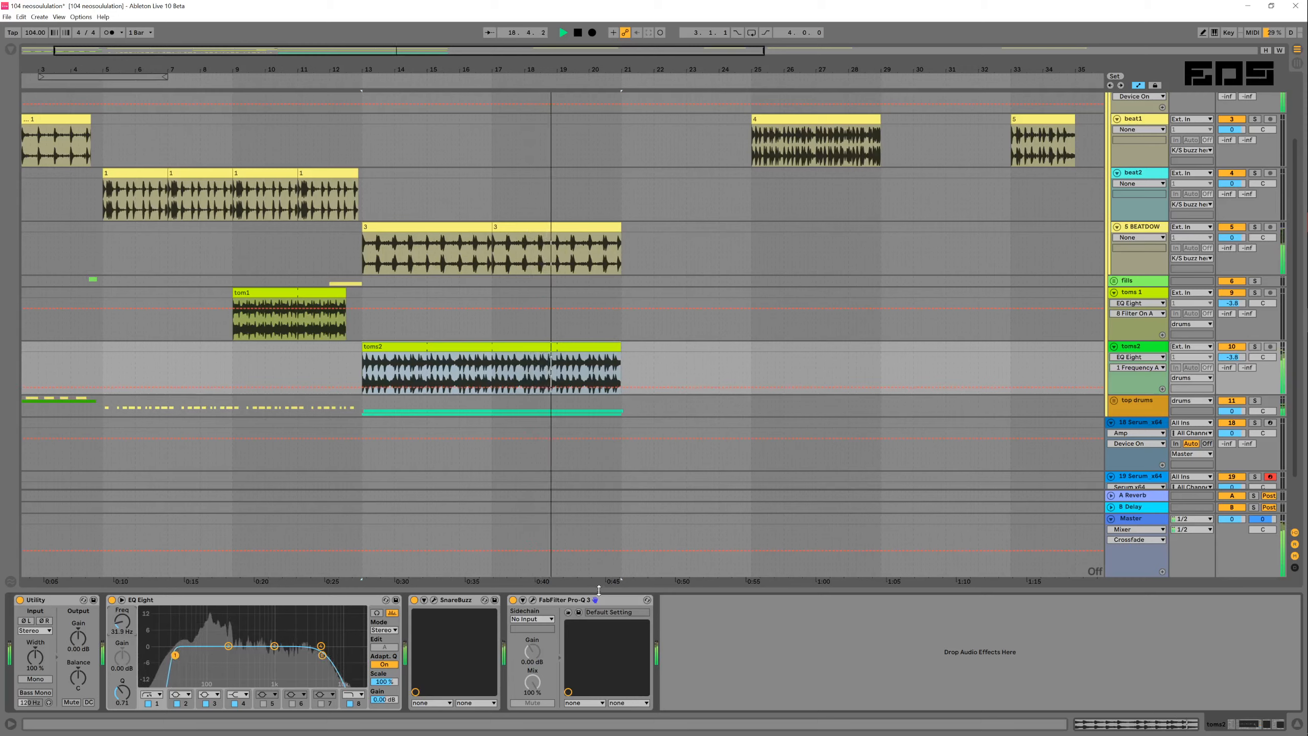
Inspect the dynamic cut in the toms2 Pro-Q 3, restart playback just before the tom1 clip, and close the plug-in window
click(533, 599)
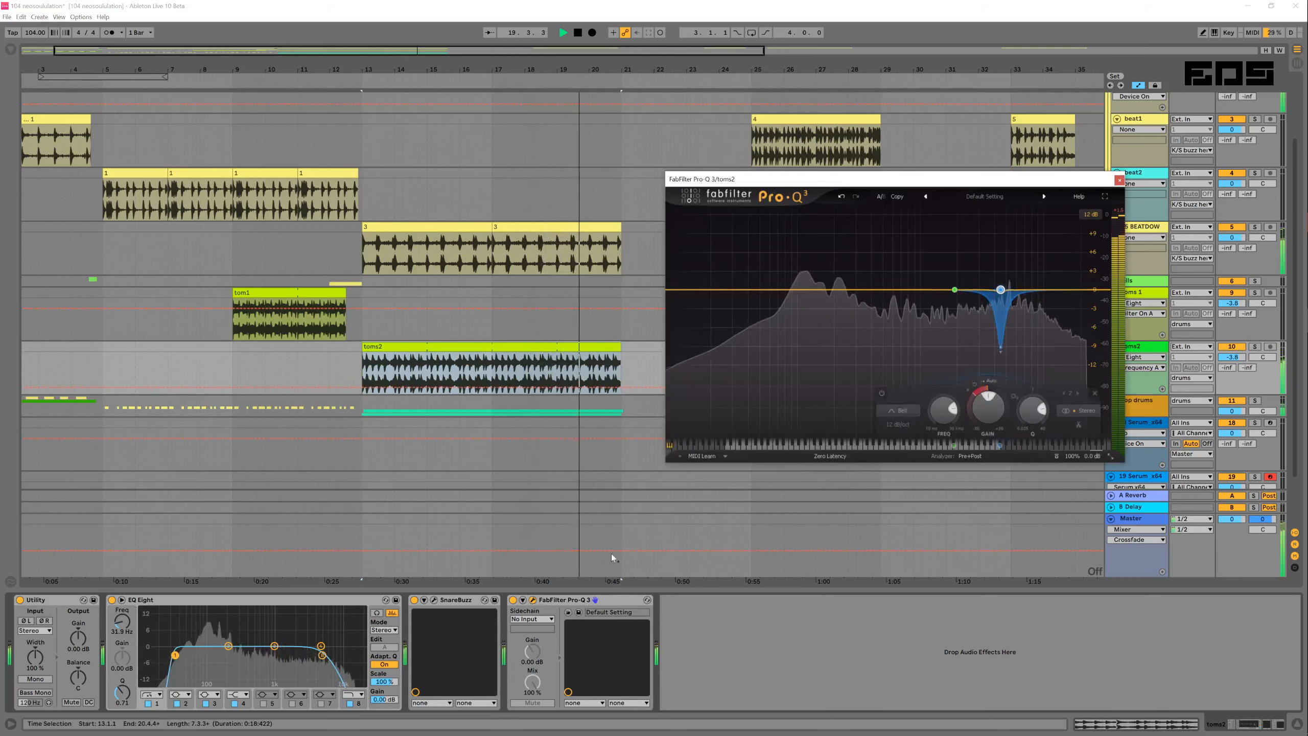
key(space)
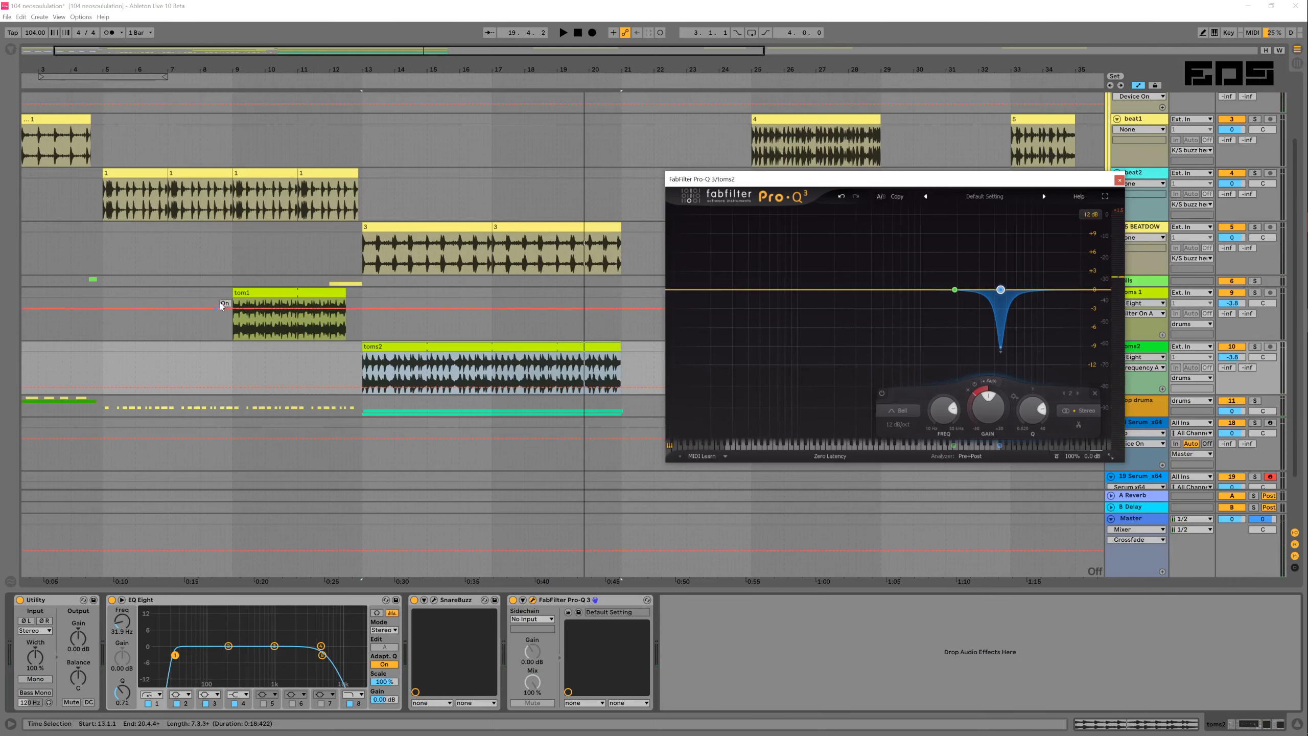
click(228, 253)
key(space)
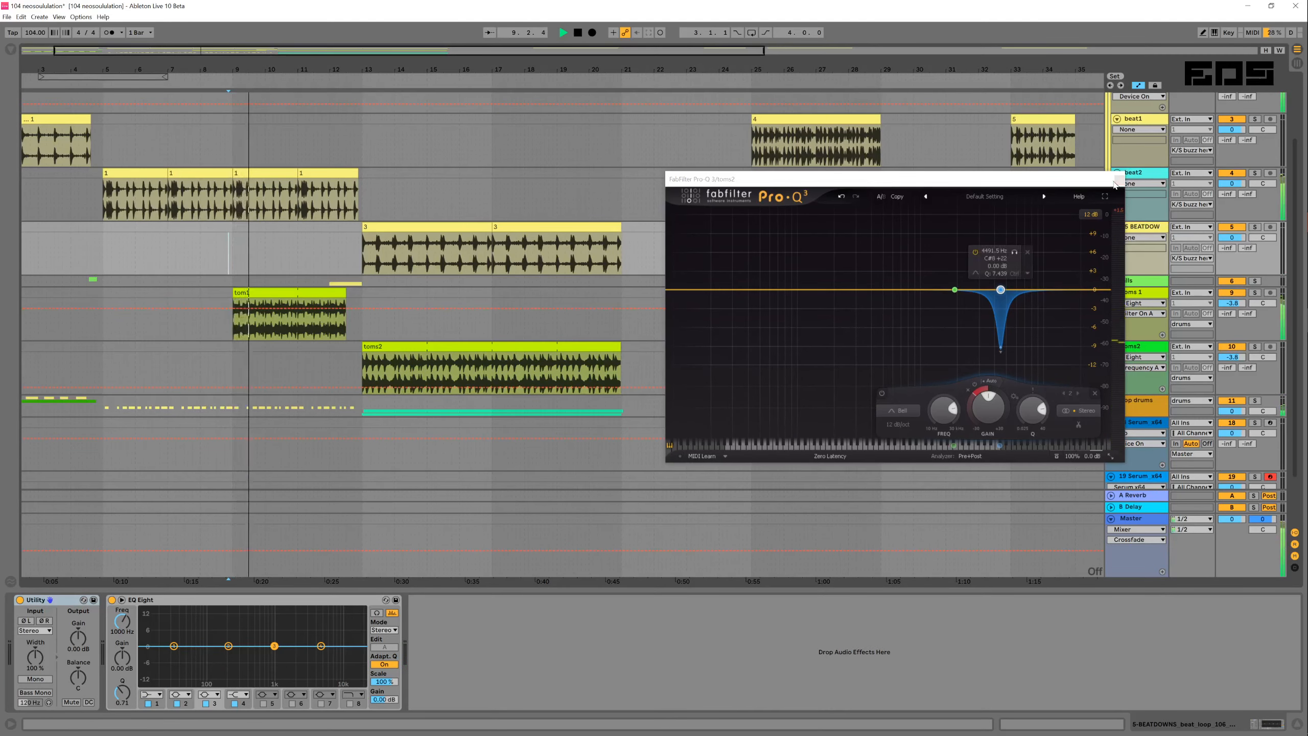
click(1118, 180)
Bypass and re-enable SnareBuzz on toms 1 and then toms2 during playback to compare the sound with and without it
click(1133, 292)
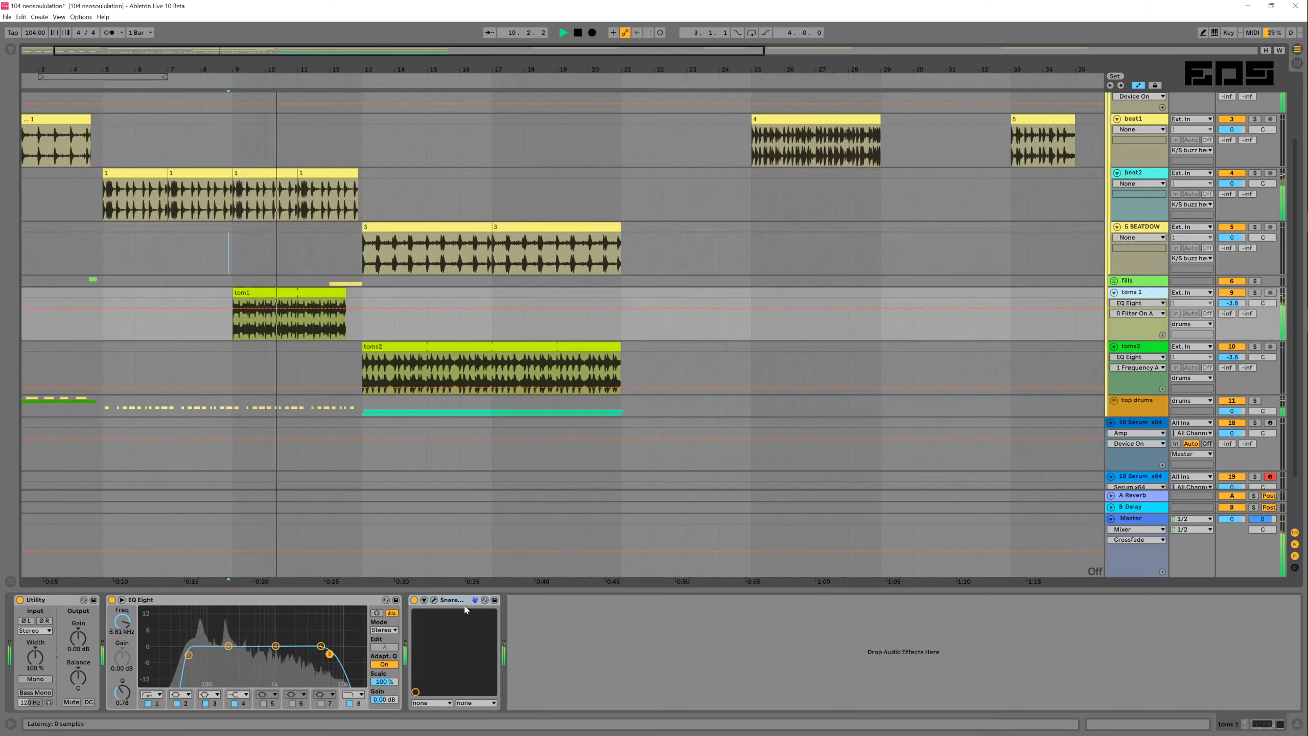
click(414, 600)
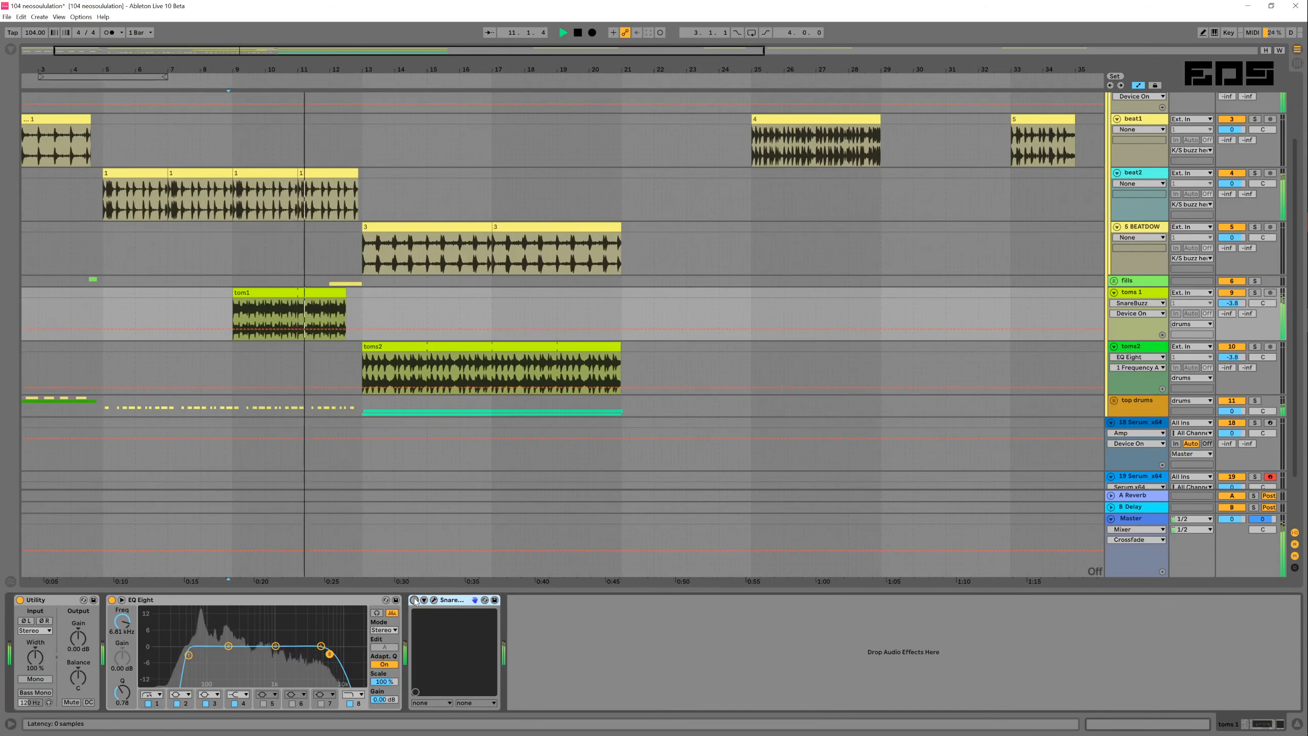
click(397, 347)
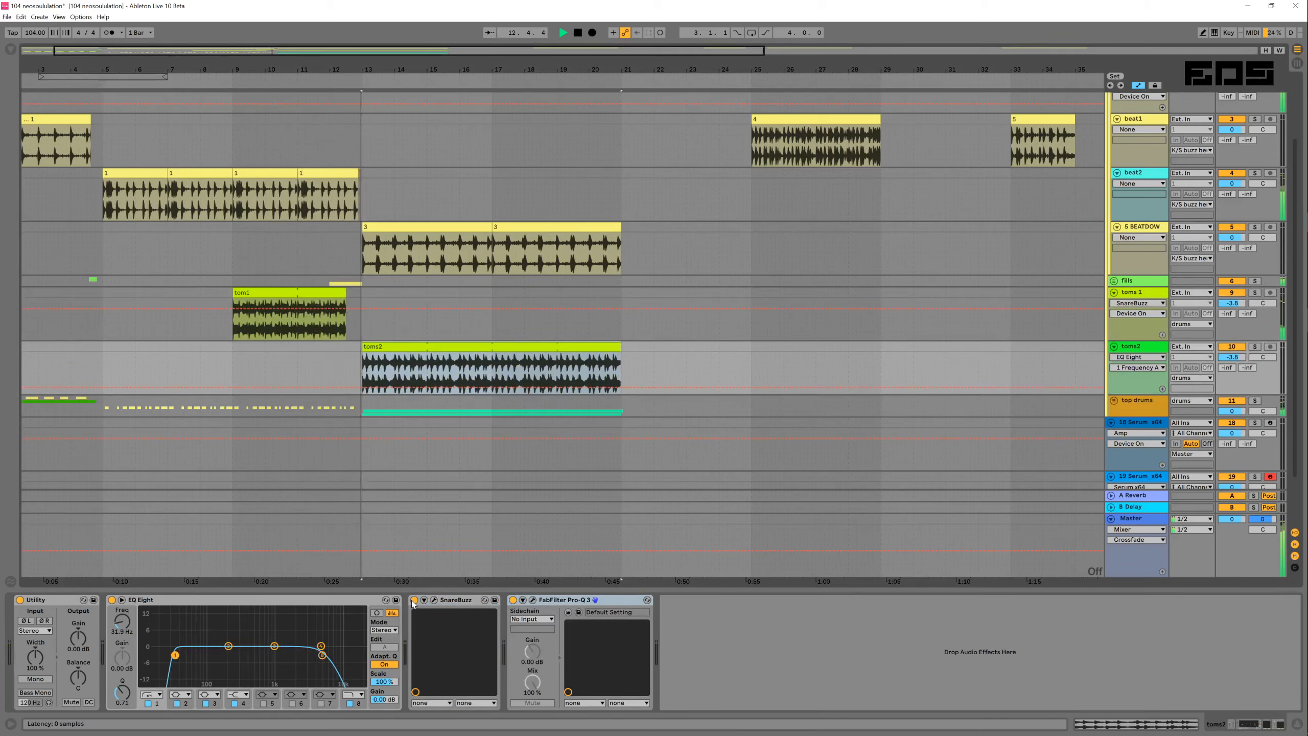
click(414, 600)
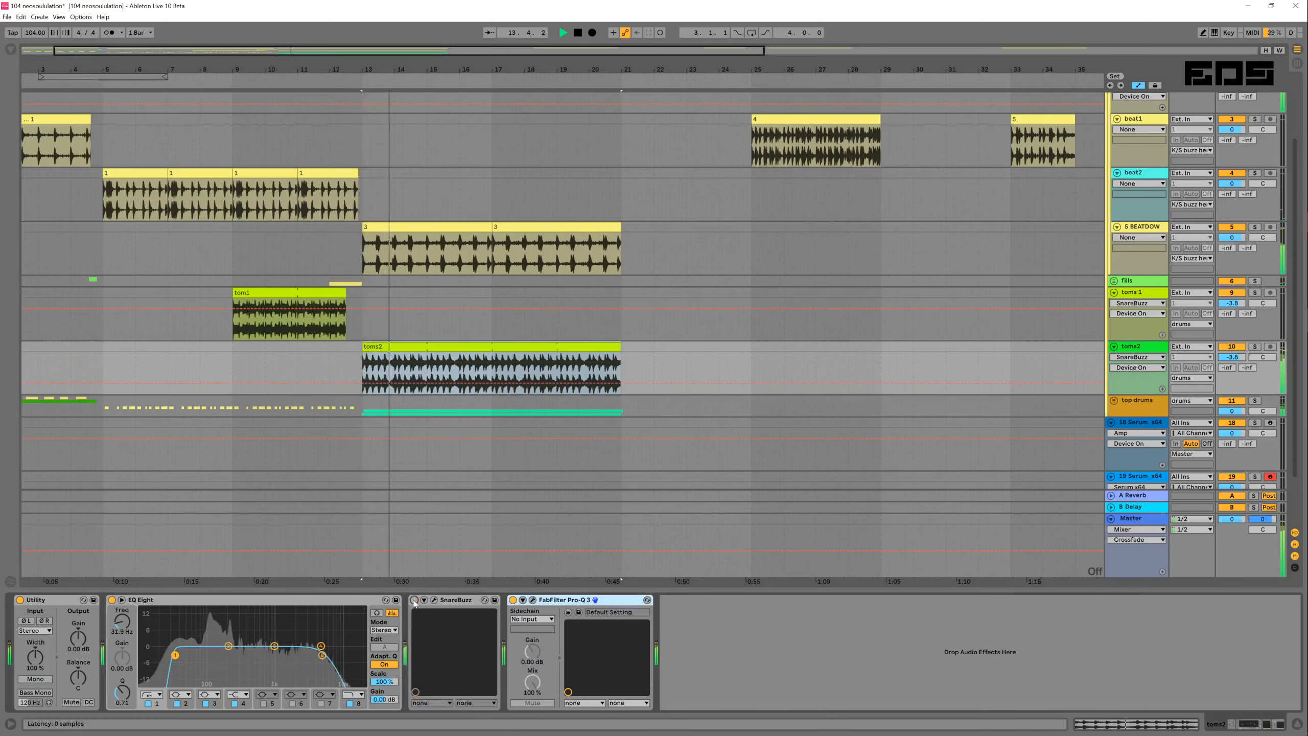
click(414, 600)
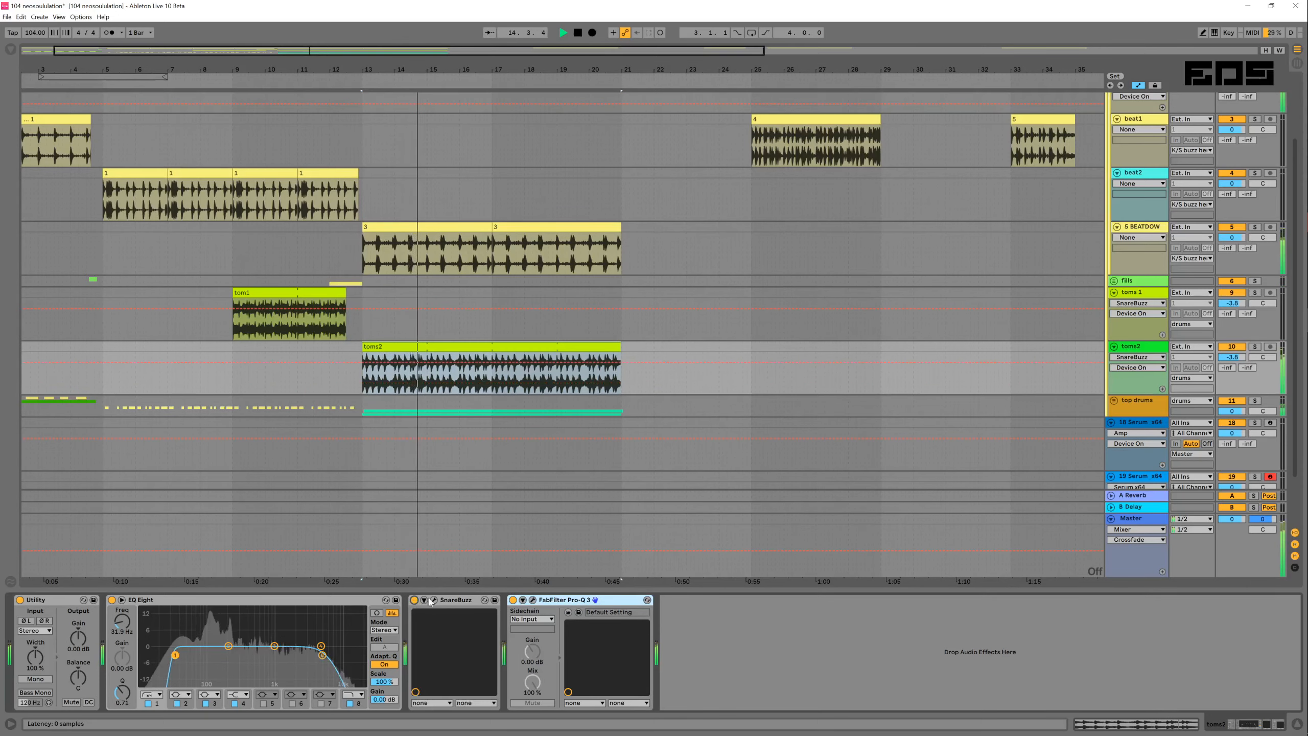
Reduce the toms2 SnareBuzz mix during playback, close its window, and place the insert marker after the 5 BEATDOW clips
click(435, 600)
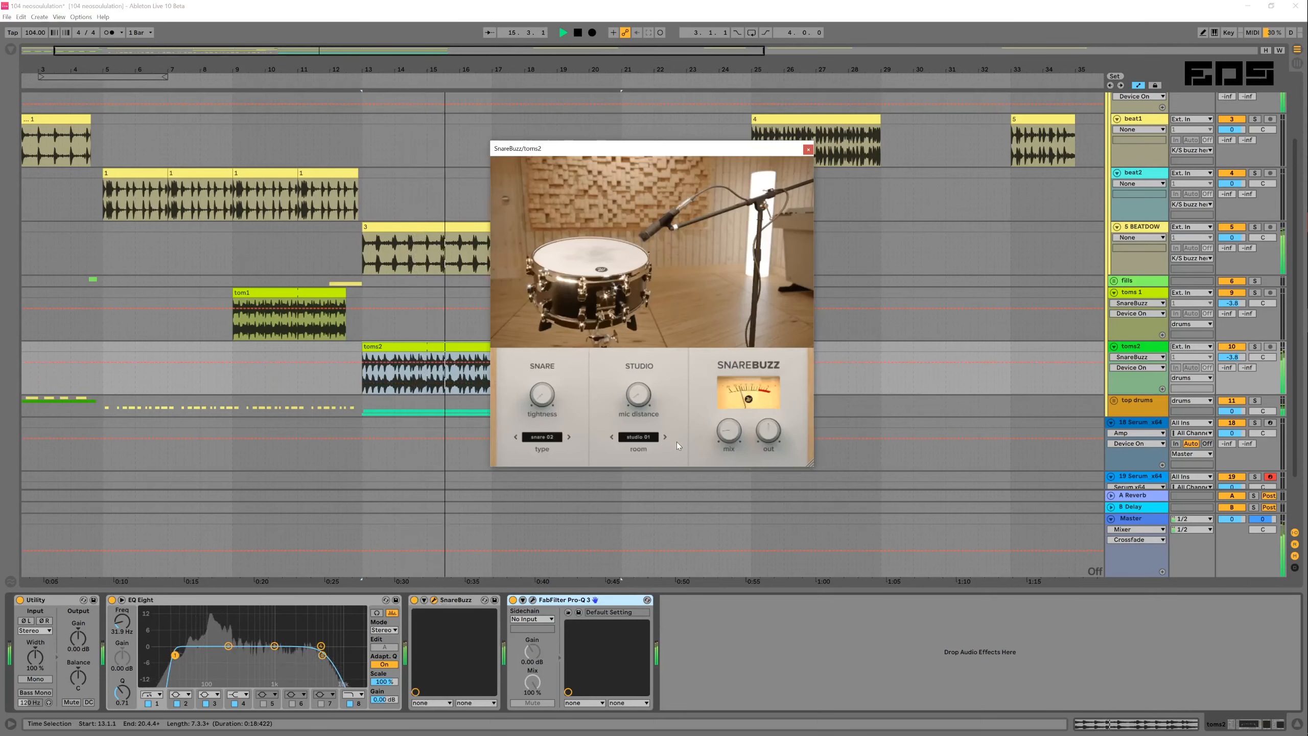
drag(728, 432, 725, 477)
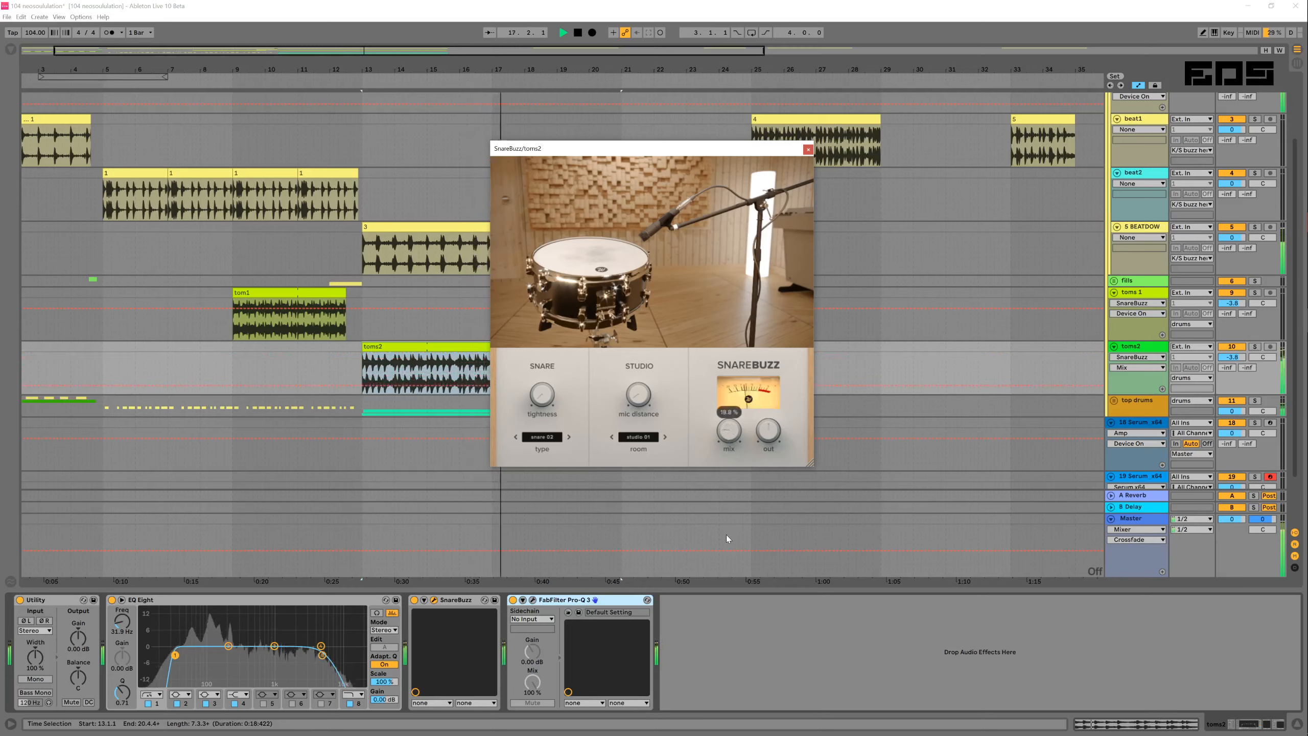
drag(726, 535, 726, 540)
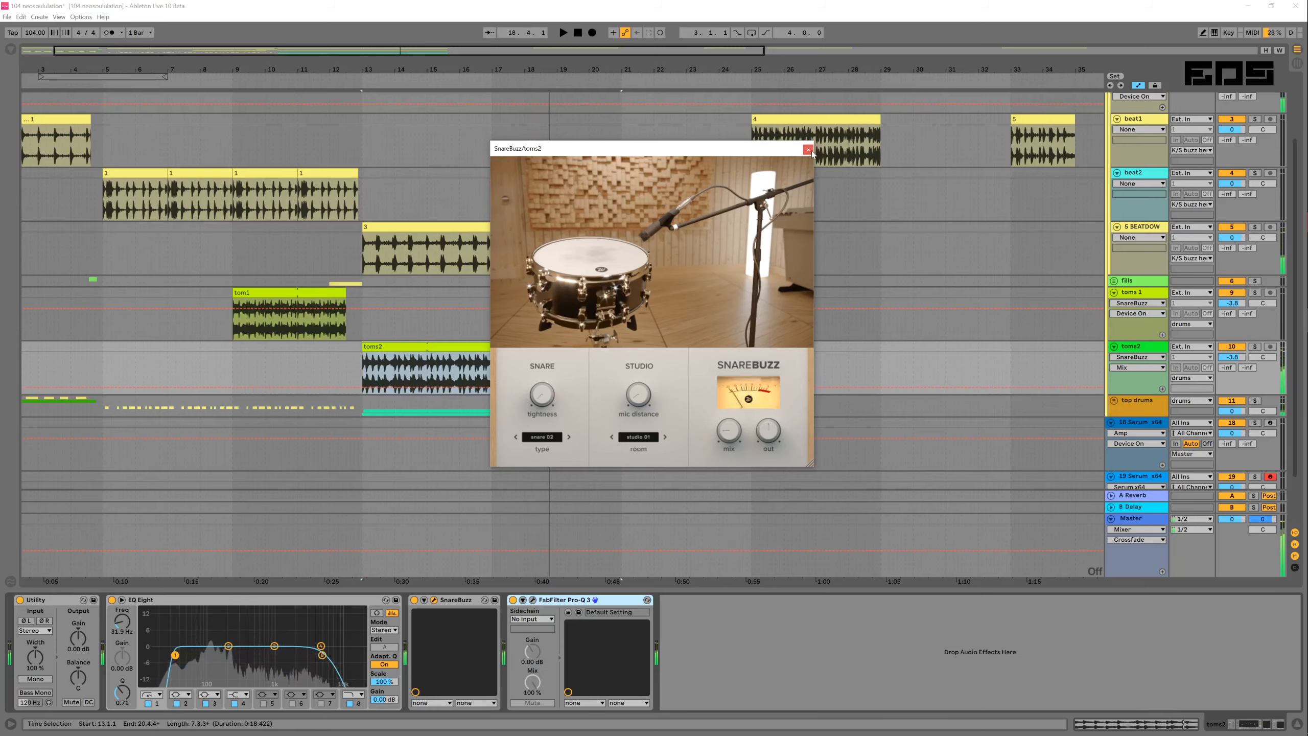
click(808, 149)
click(651, 253)
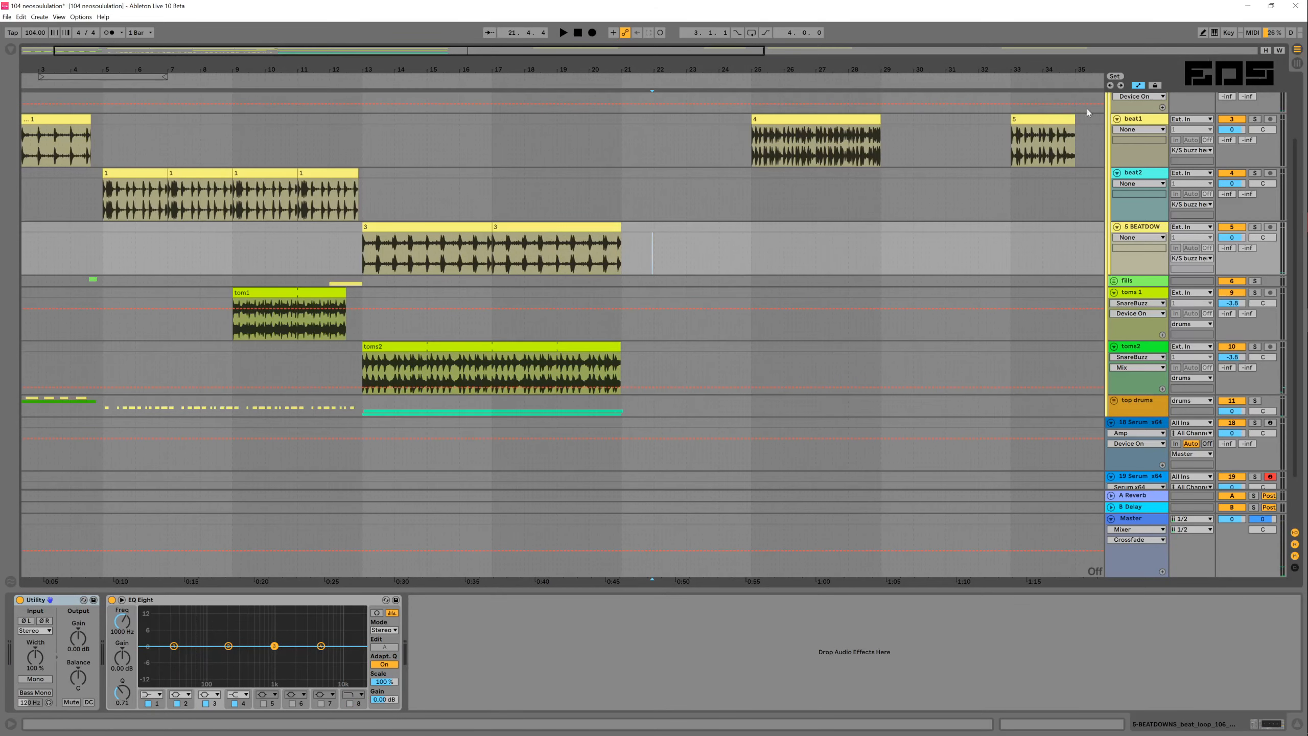
Solo the K/S buzz here group and play from the first beat1 clip with the group's SnareBuzz device displayed
scroll(1113, 134, up, 4)
click(1152, 164)
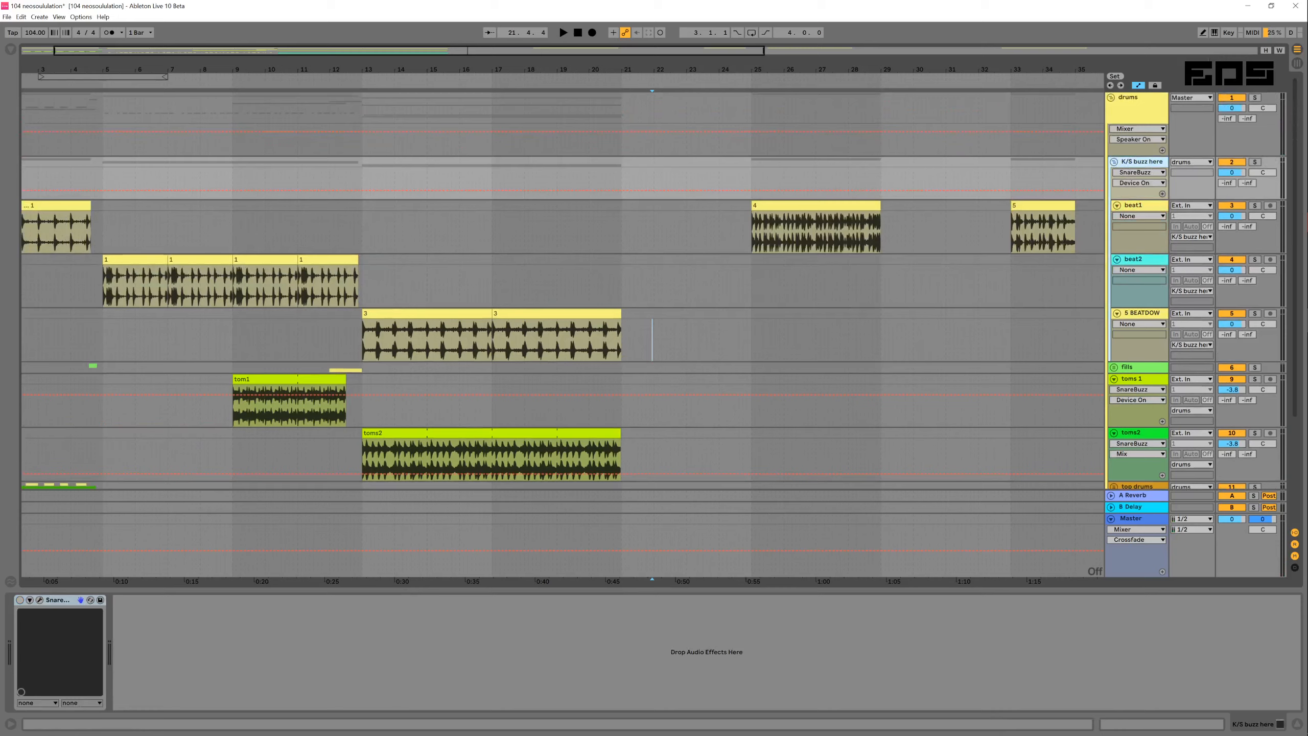
key(space)
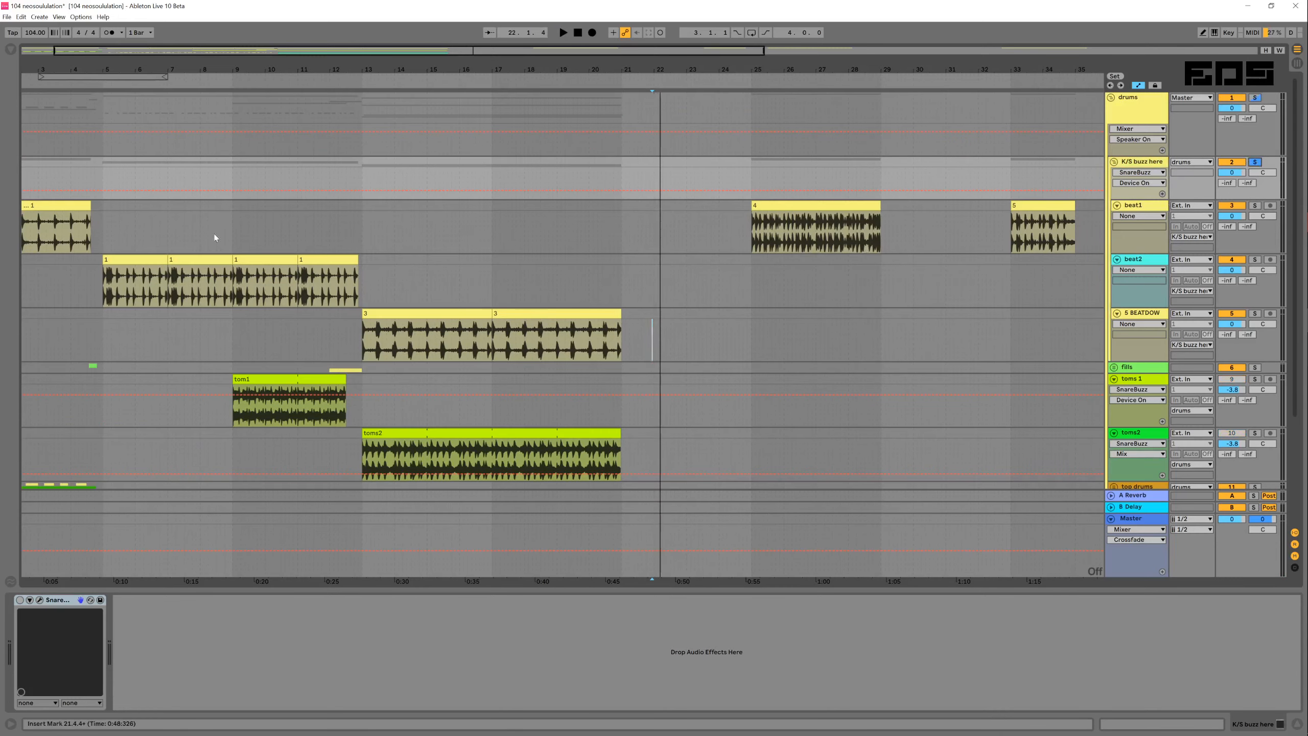
click(61, 206)
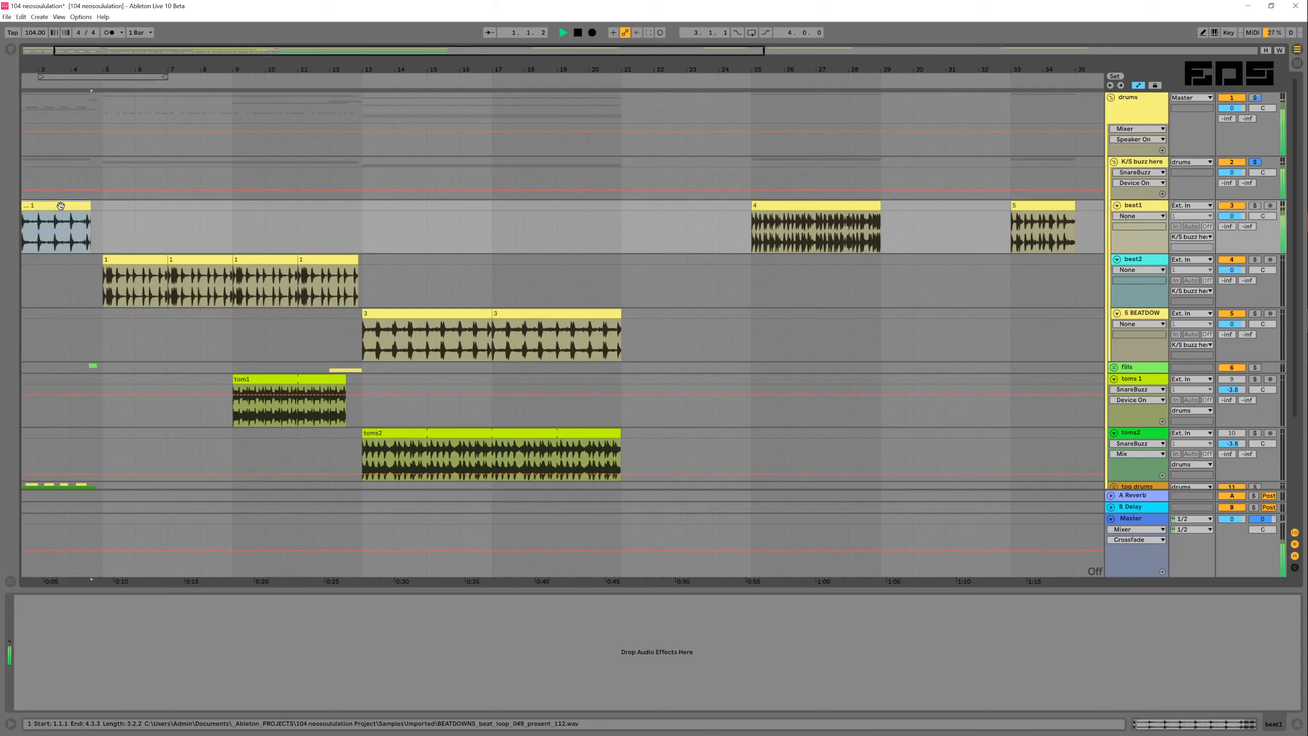
key(minus)
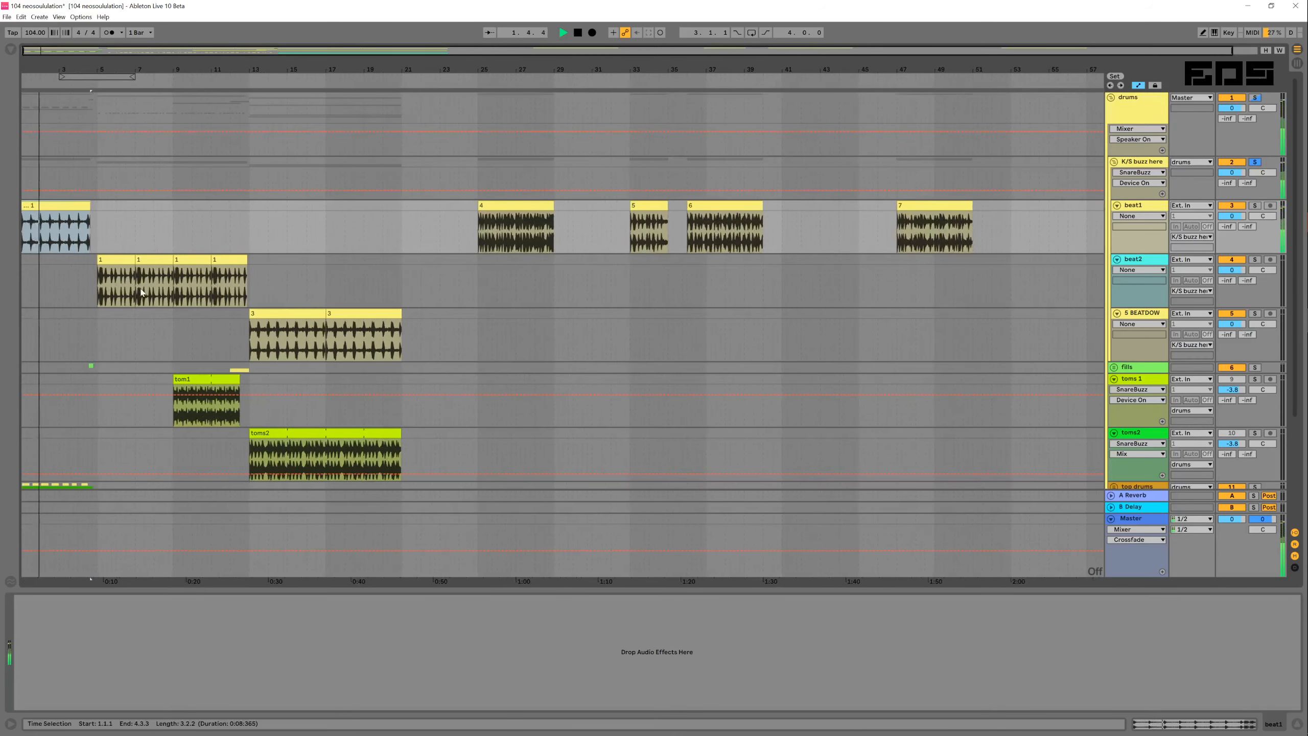
key(Up)
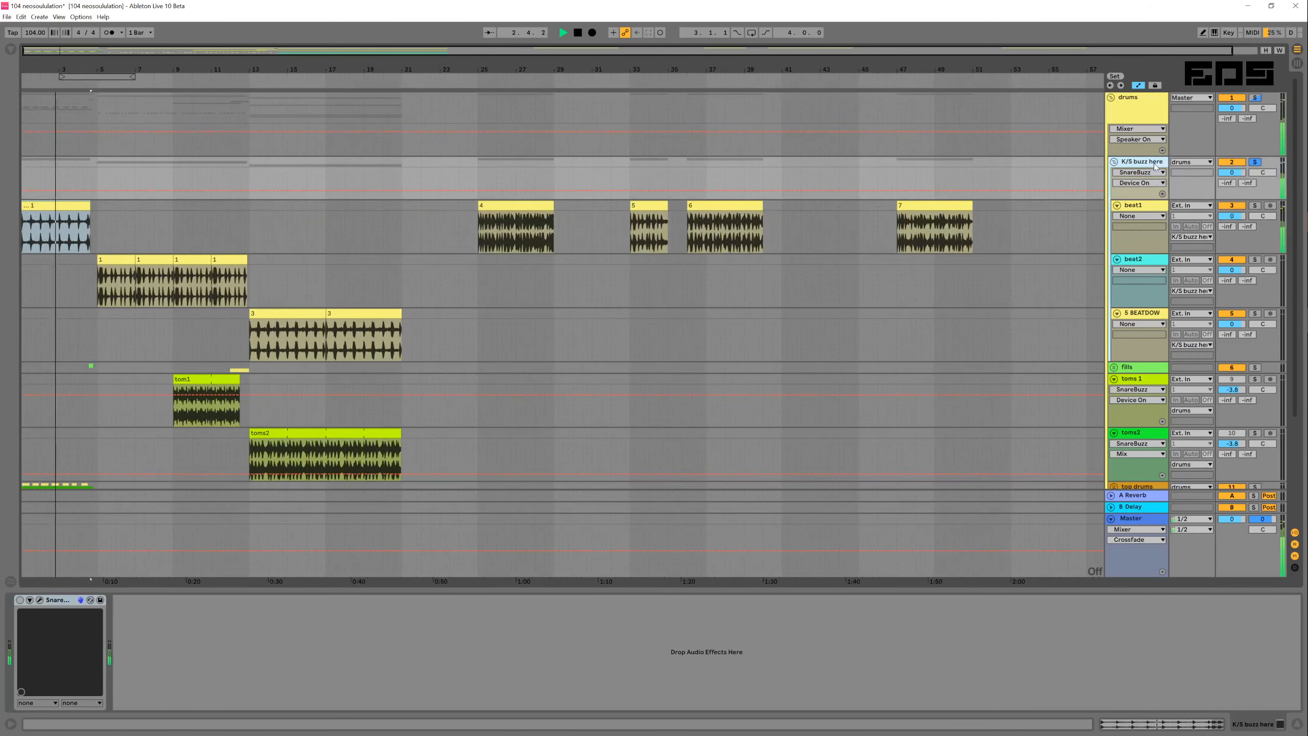
Enable SnareBuzz on the K/S buzz here group, check its mix, and bypass and re-enable it during playback to compare the sound
click(20, 600)
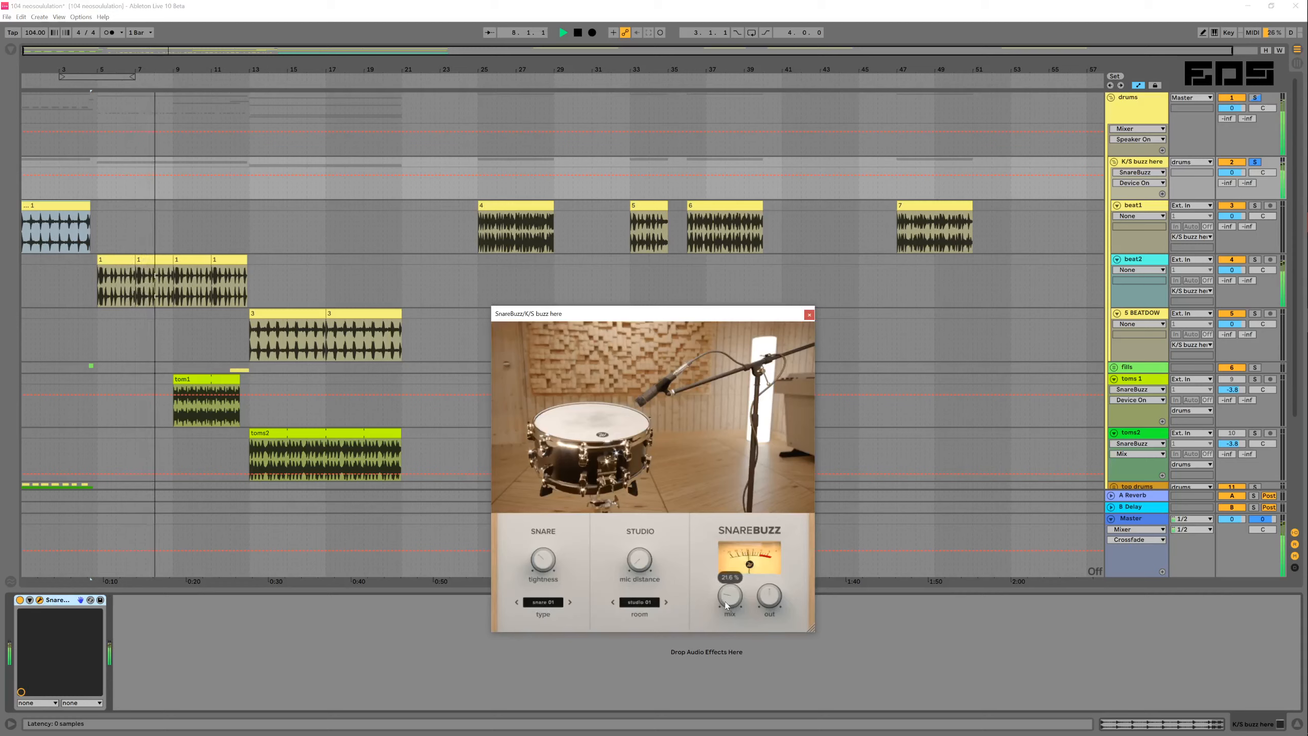
click(727, 606)
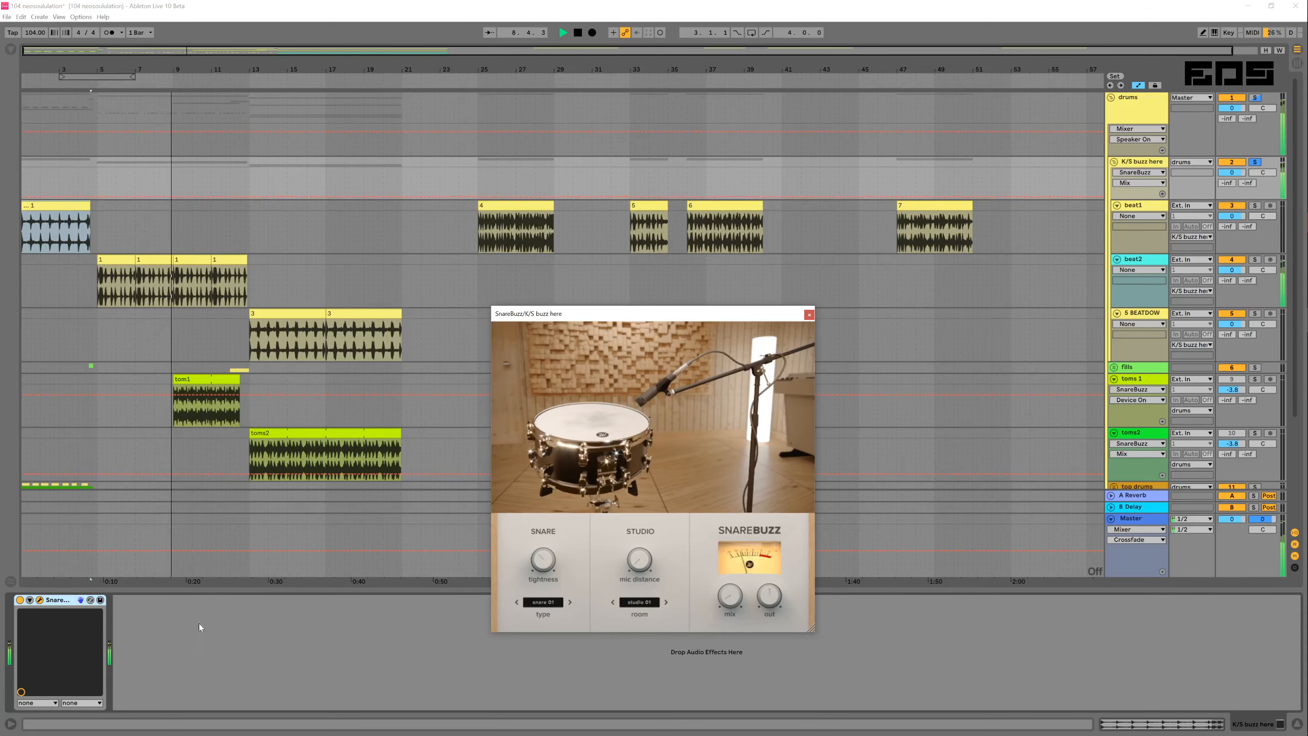
click(21, 601)
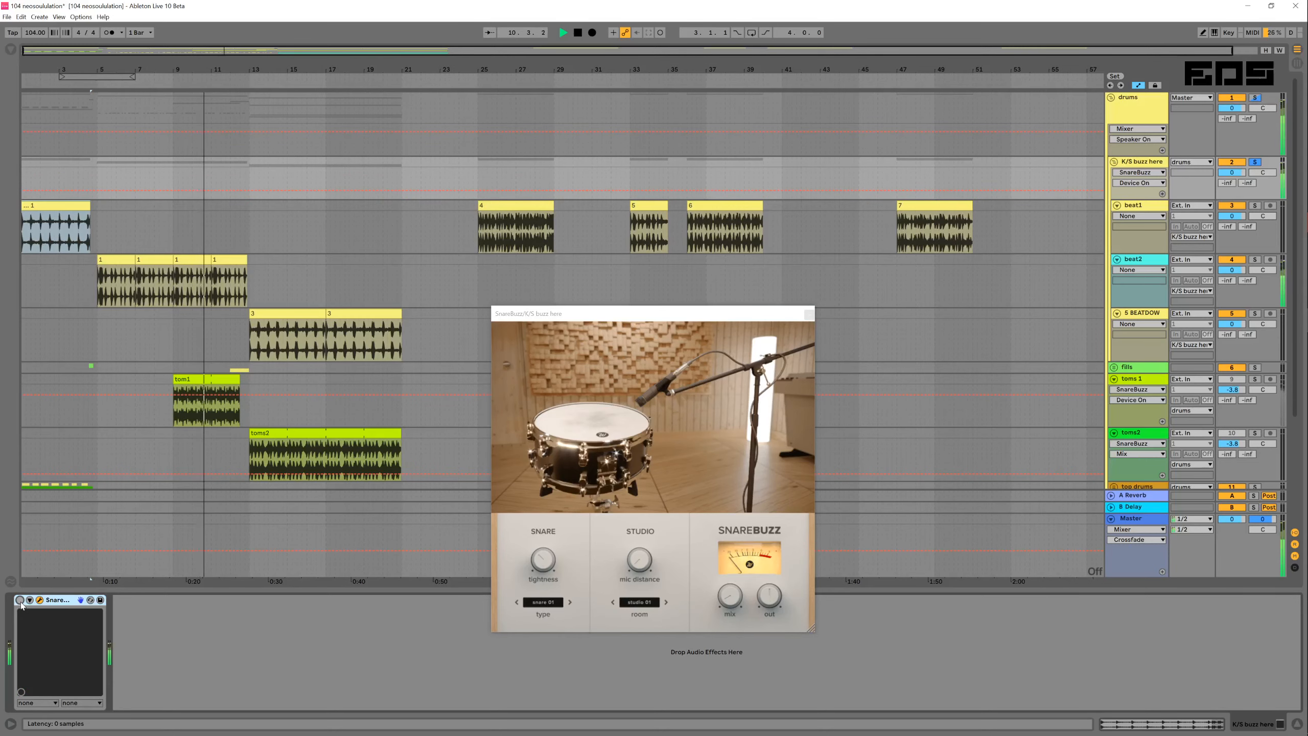
click(20, 602)
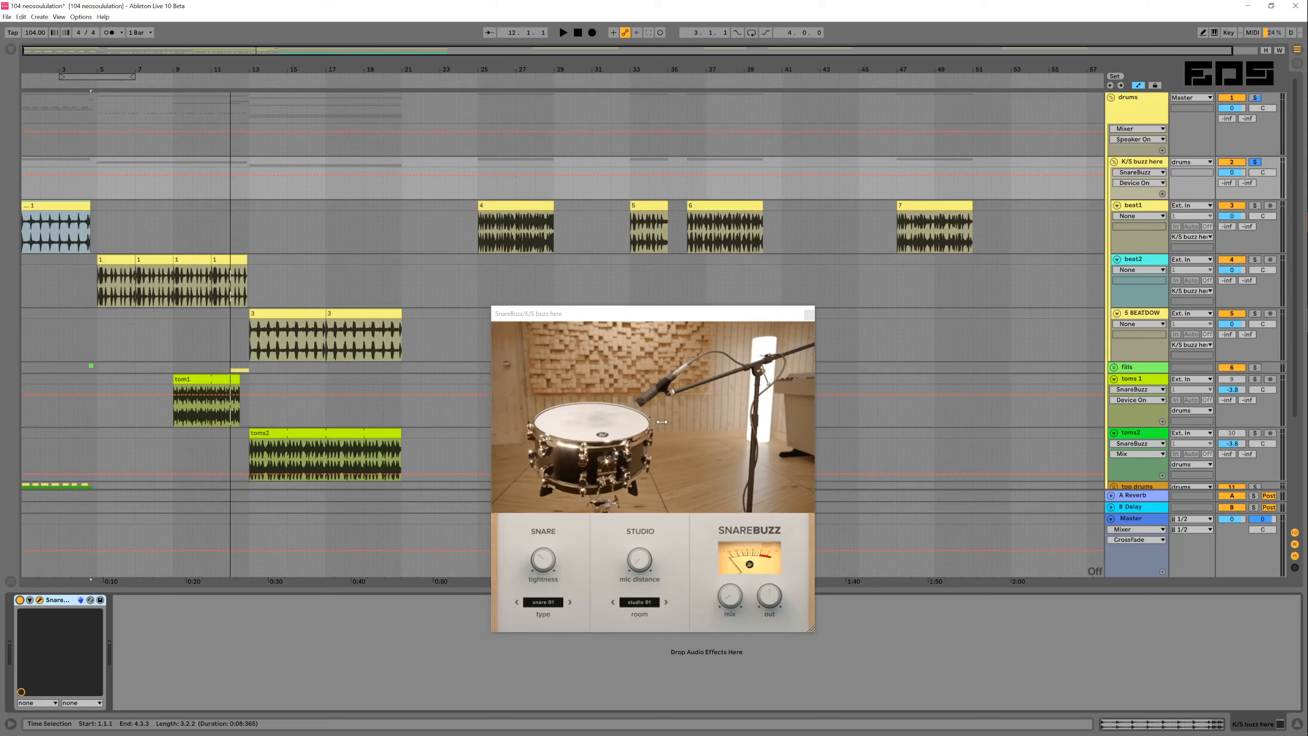
Audition the second beat2 clip and restart playback from the first beat2 clip
click(137, 259)
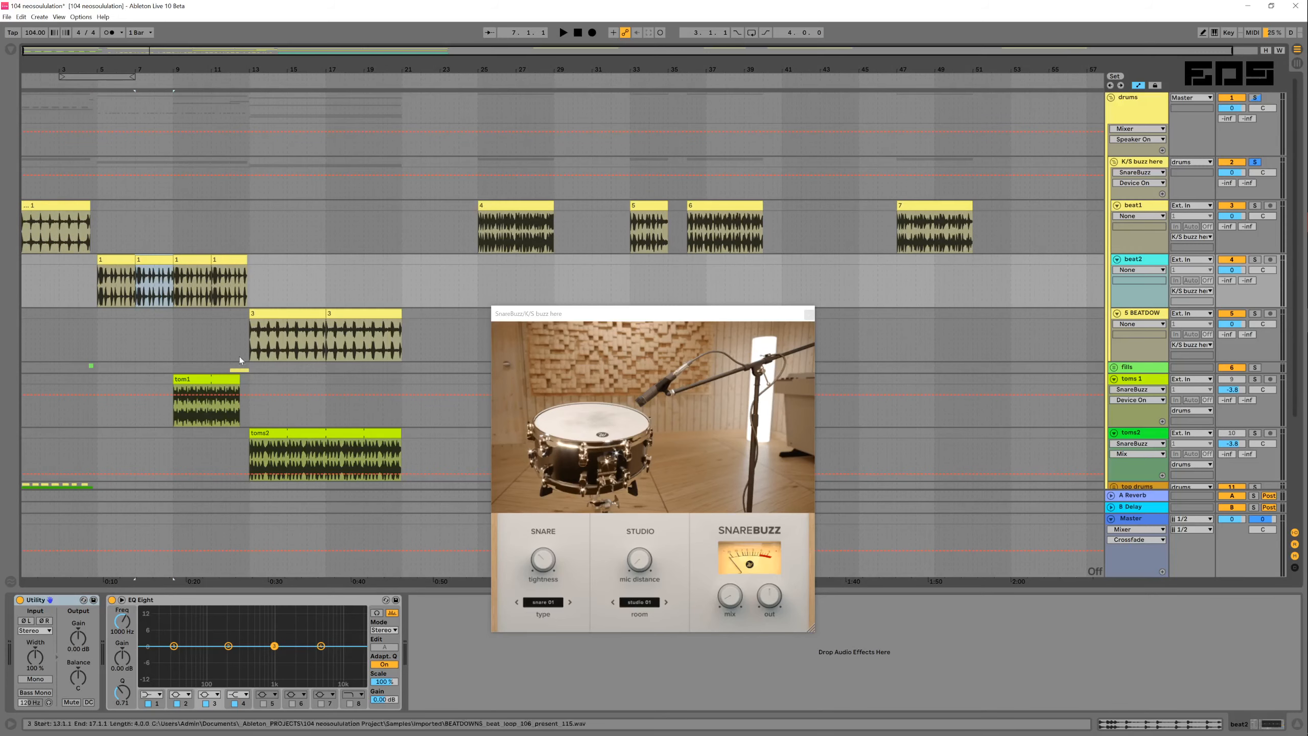
key(space)
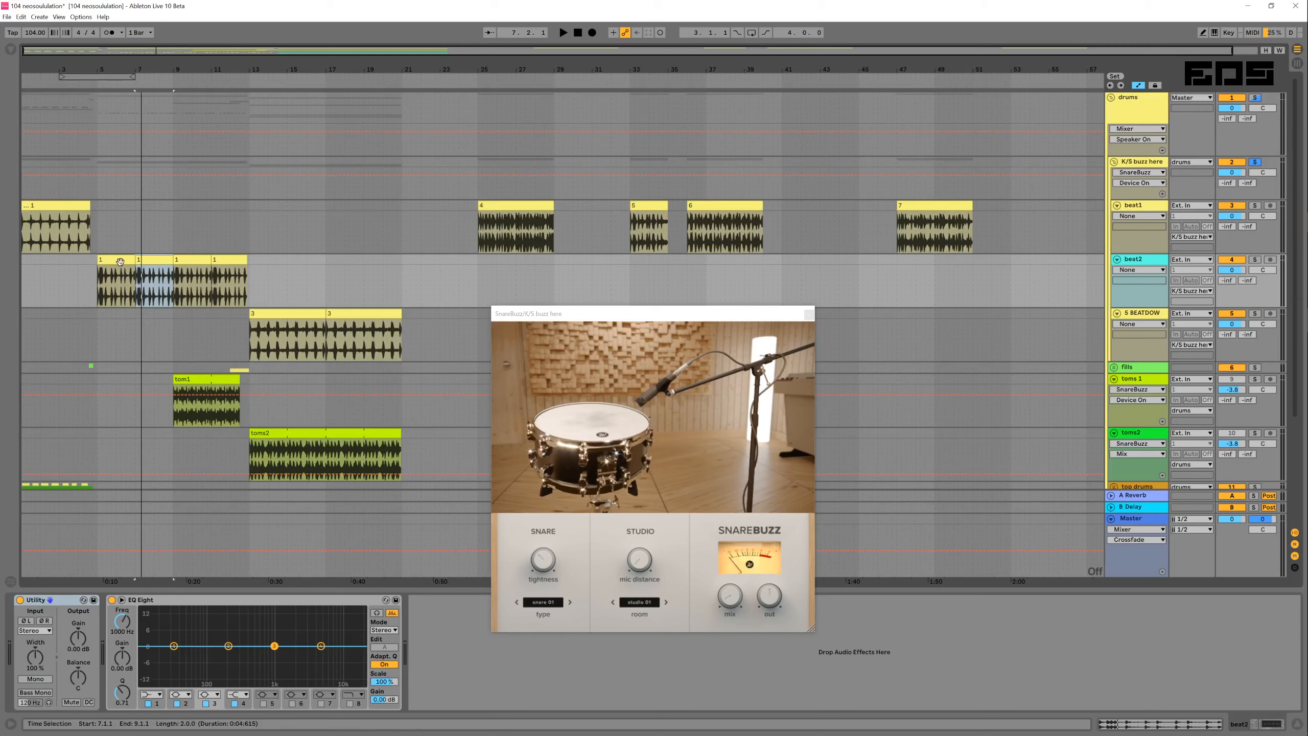
click(120, 261)
key(space)
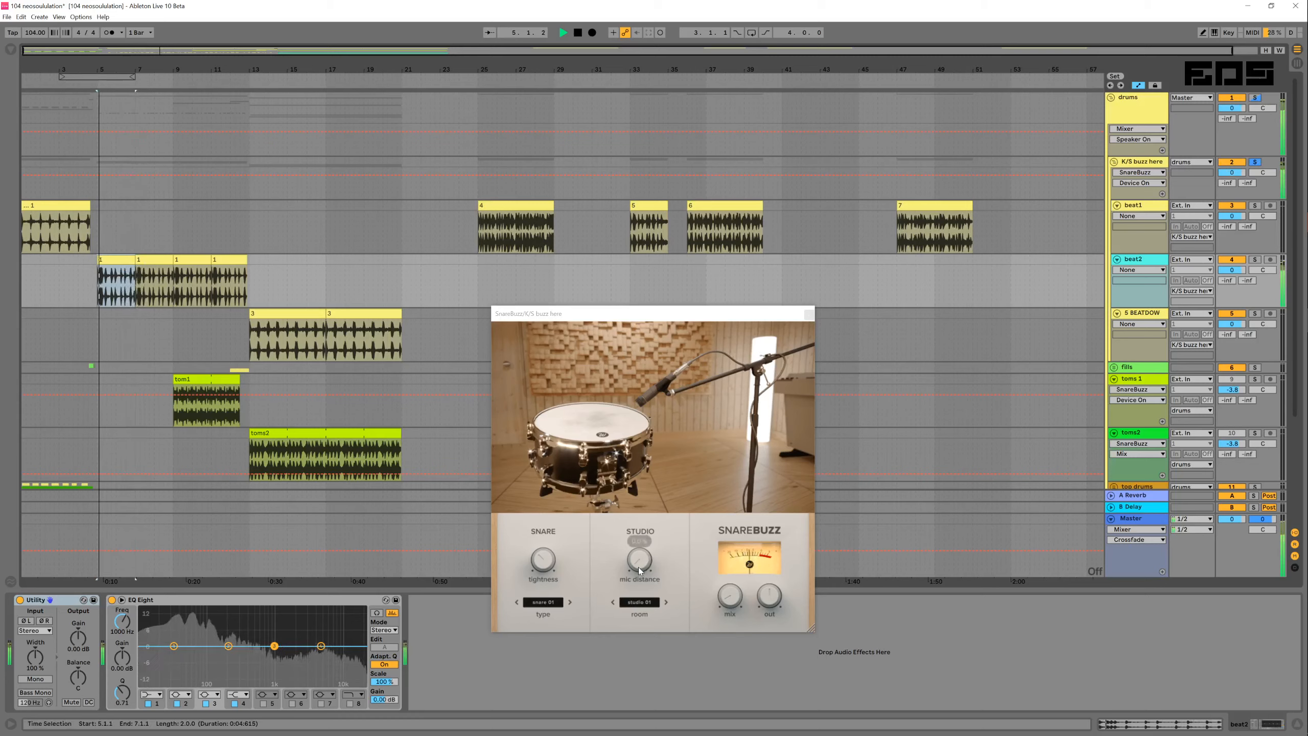
Adjust the mic distance of the K/S buzz here group's SnareBuzz and close the plug-in window
drag(637, 566, 633, 669)
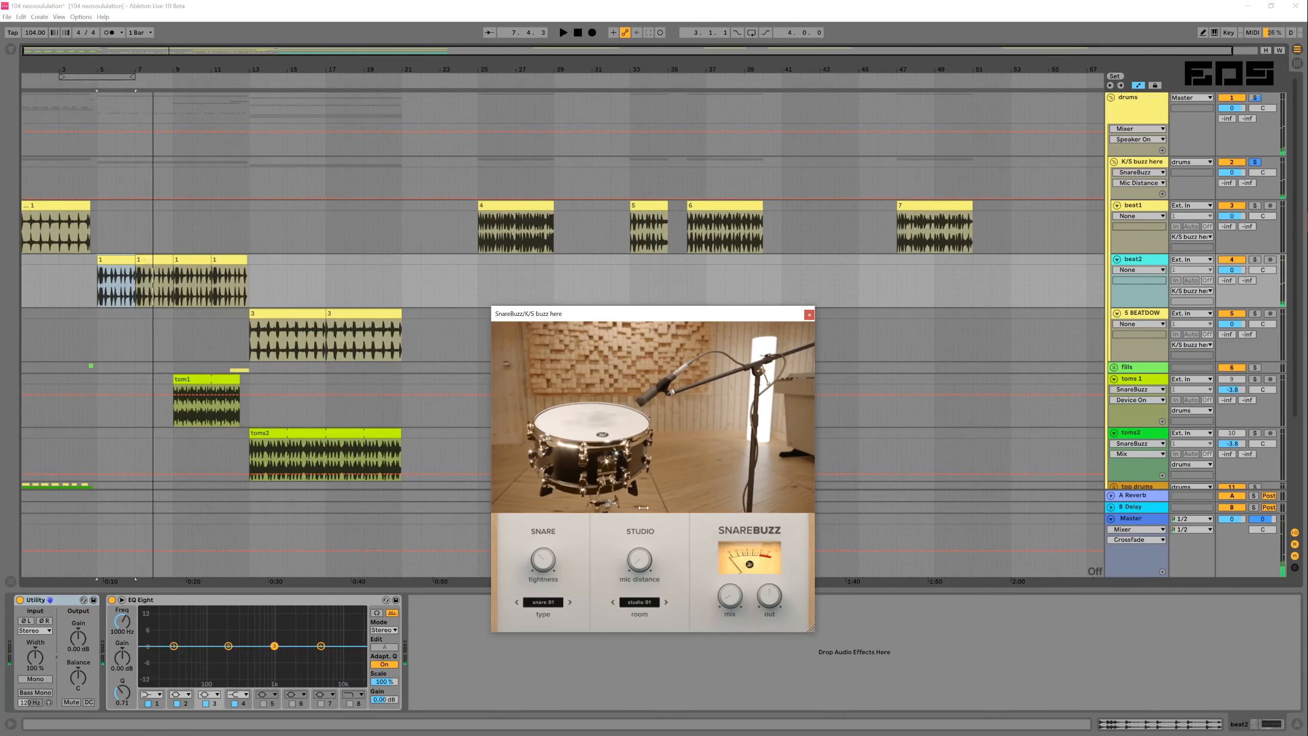
click(809, 315)
key(alt+Tab)
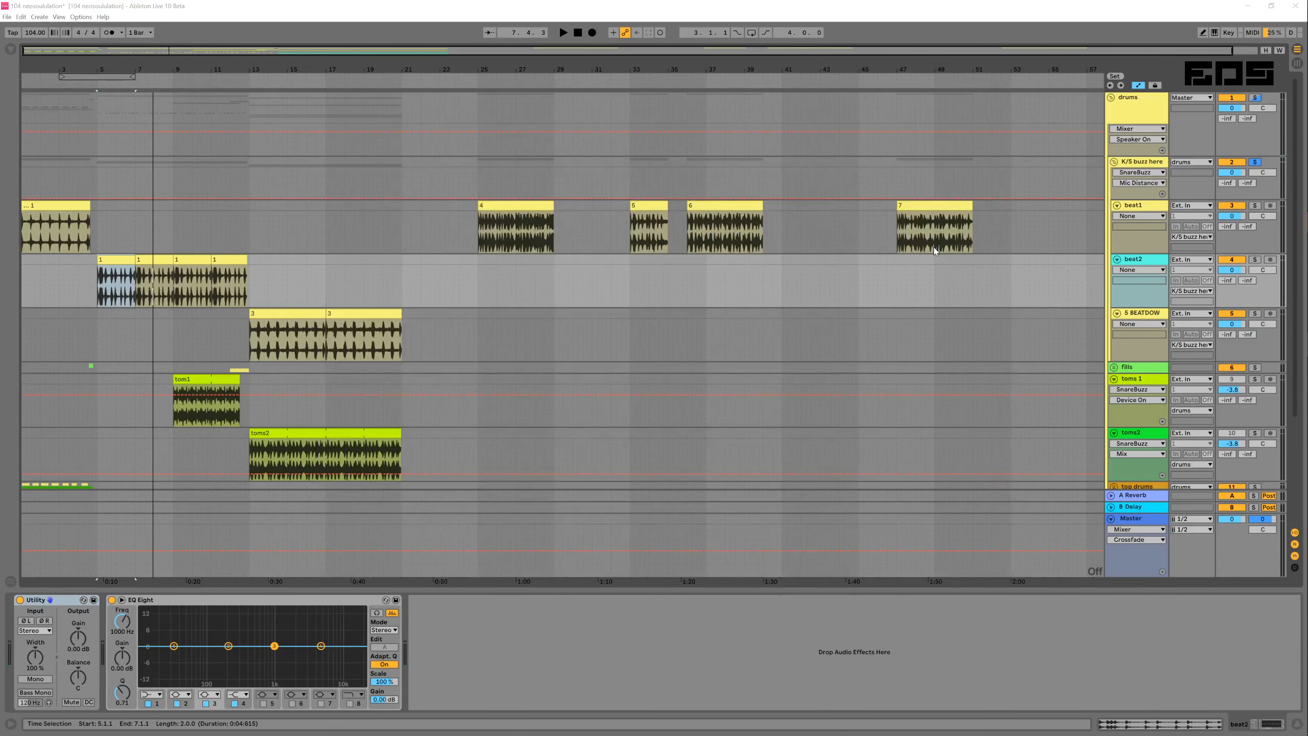